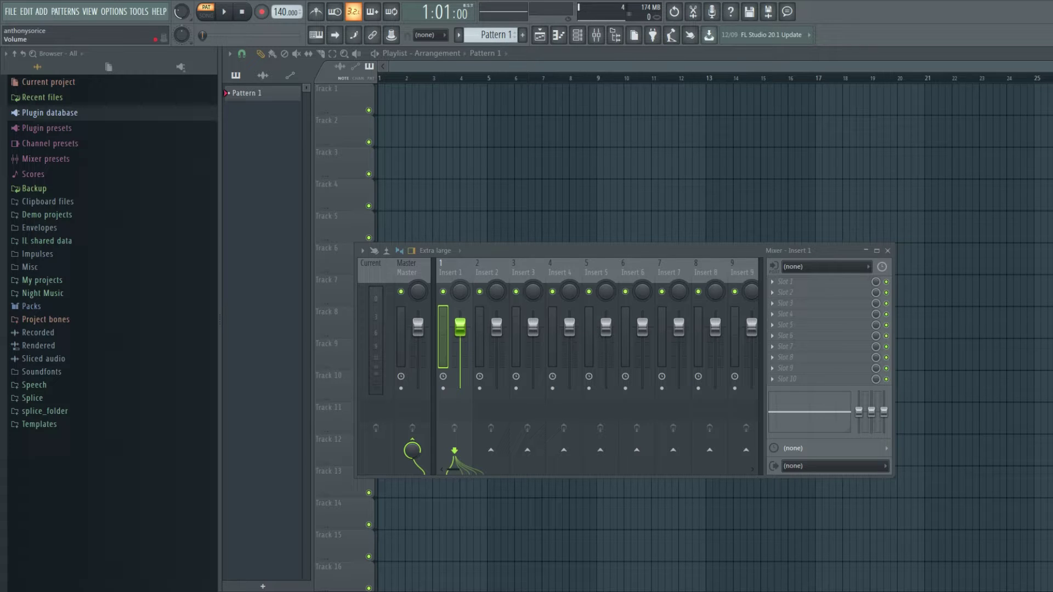
Step: Move the mixer aside and set Track 1's mode to Instrument track > Synth classic > Sytrus
left_click_drag(639, 251, 742, 262)
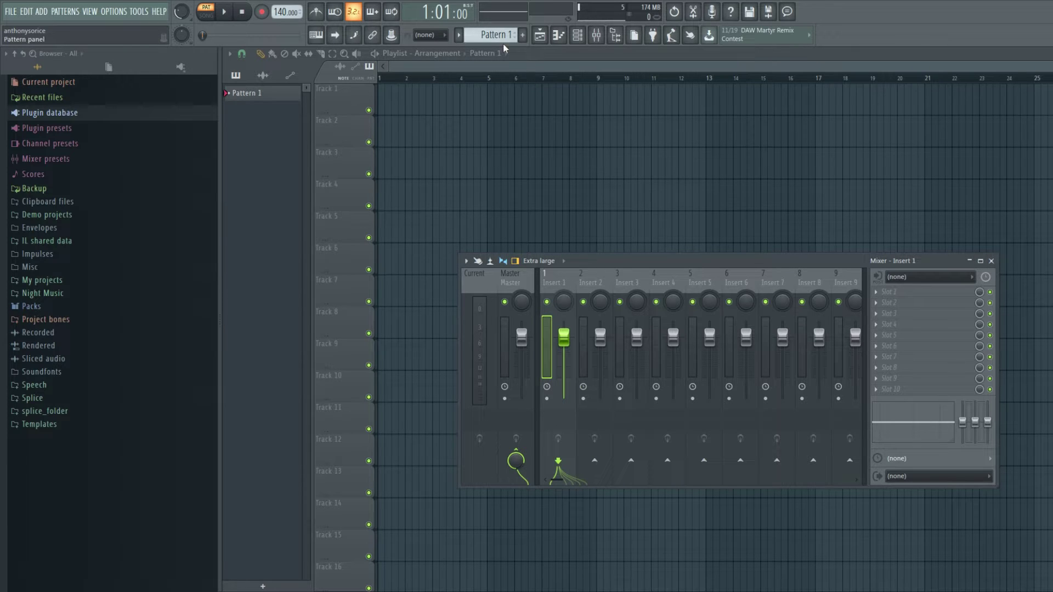
right_click(349, 99)
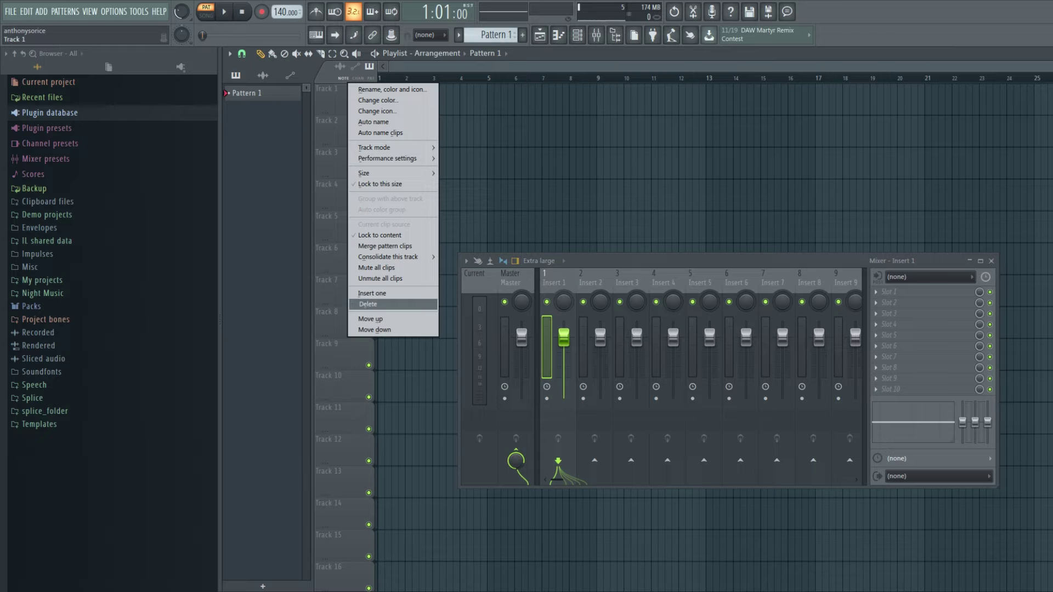
right_click(325, 99)
left_click(297, 101)
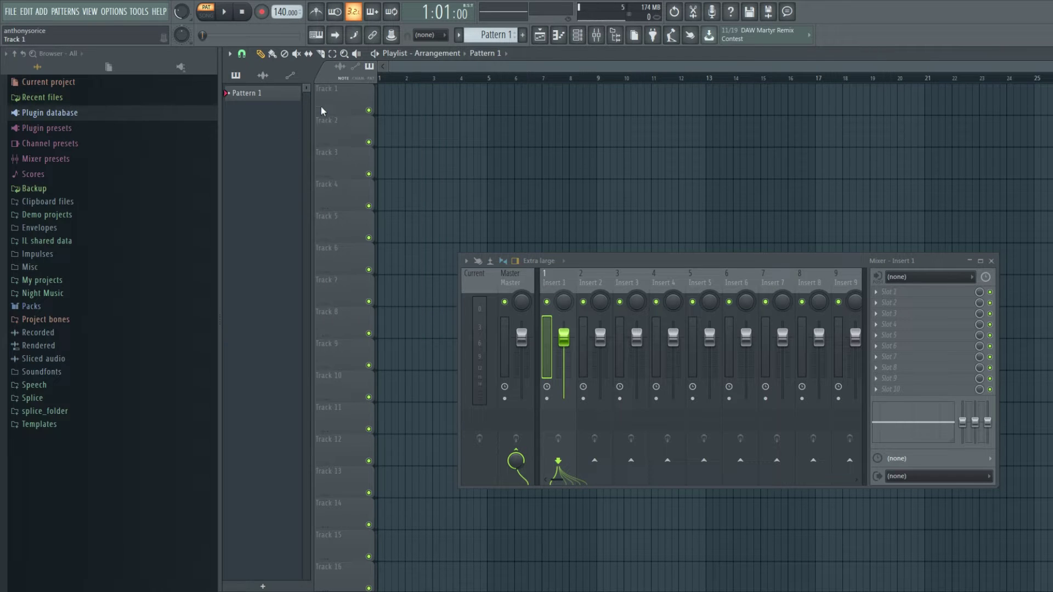
right_click(346, 99)
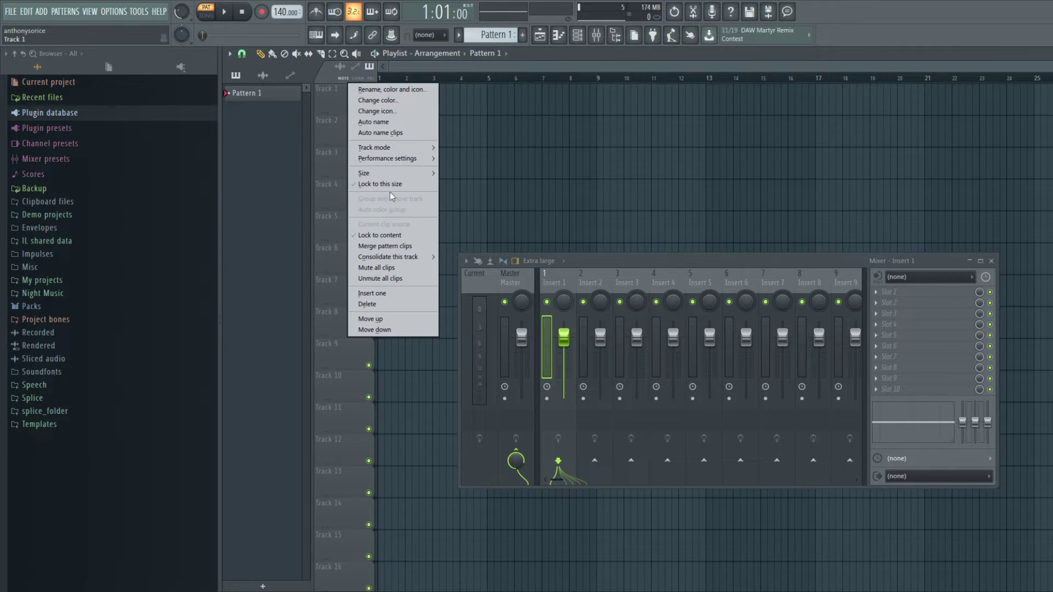
right_click(334, 100)
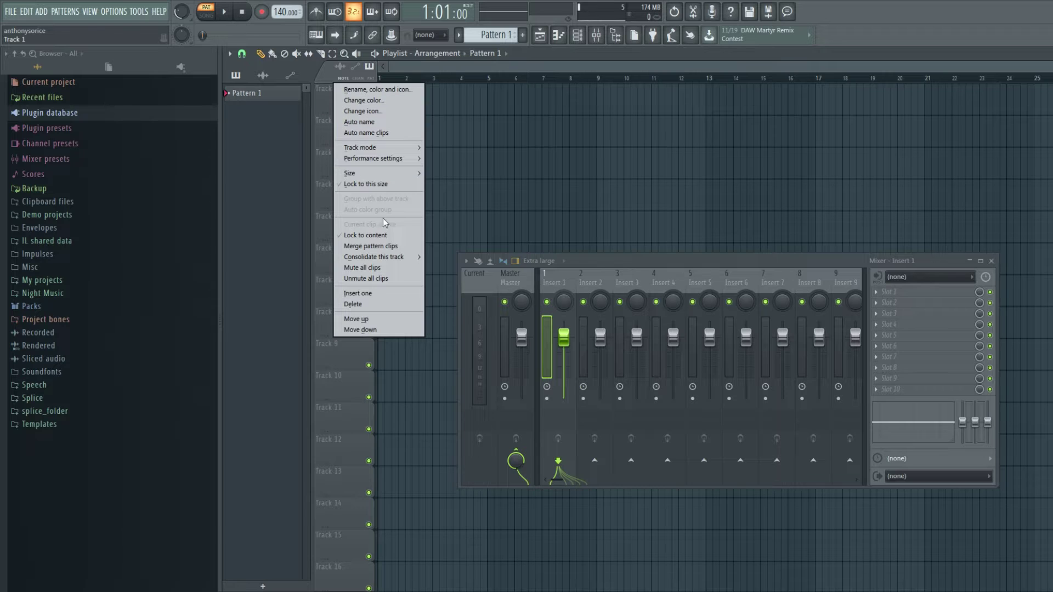
mouse_move(382, 151)
mouse_move(467, 170)
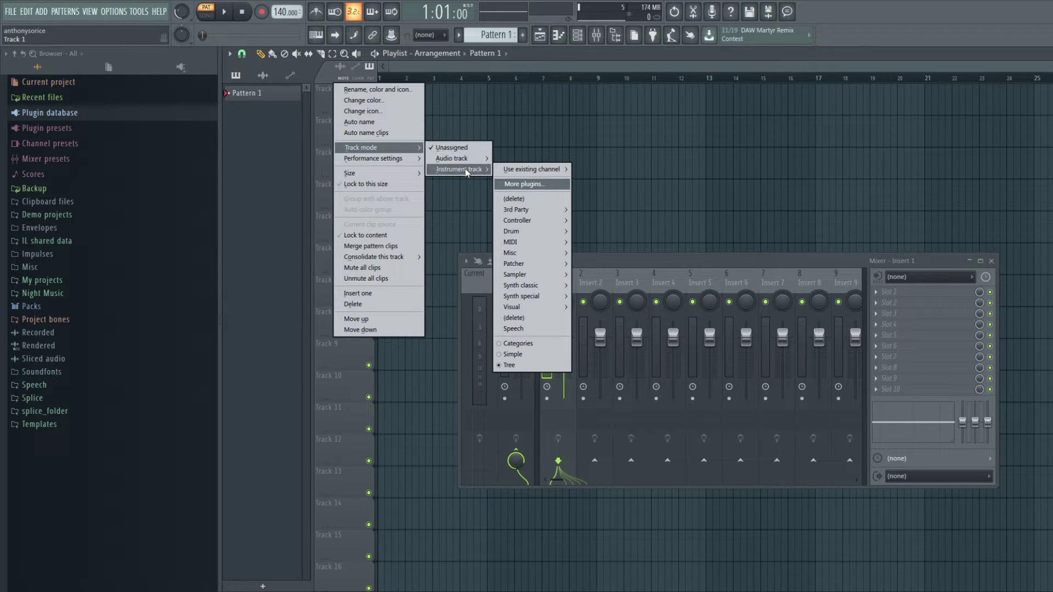
mouse_move(542, 297)
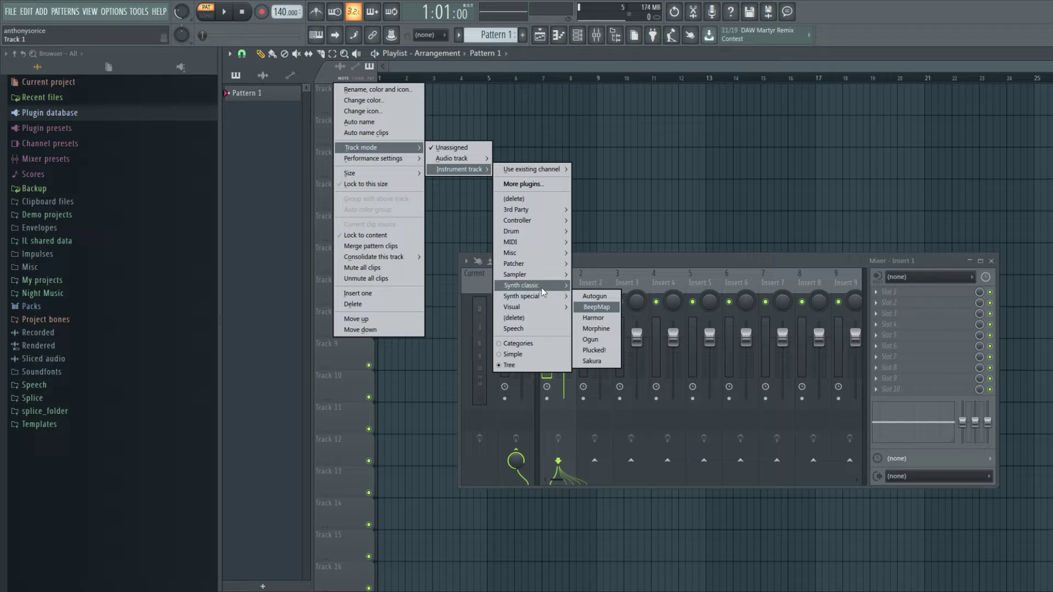
Step: Load Sytrus on Track 1, with its window upper left and the mixer lower right
left_click(615, 372)
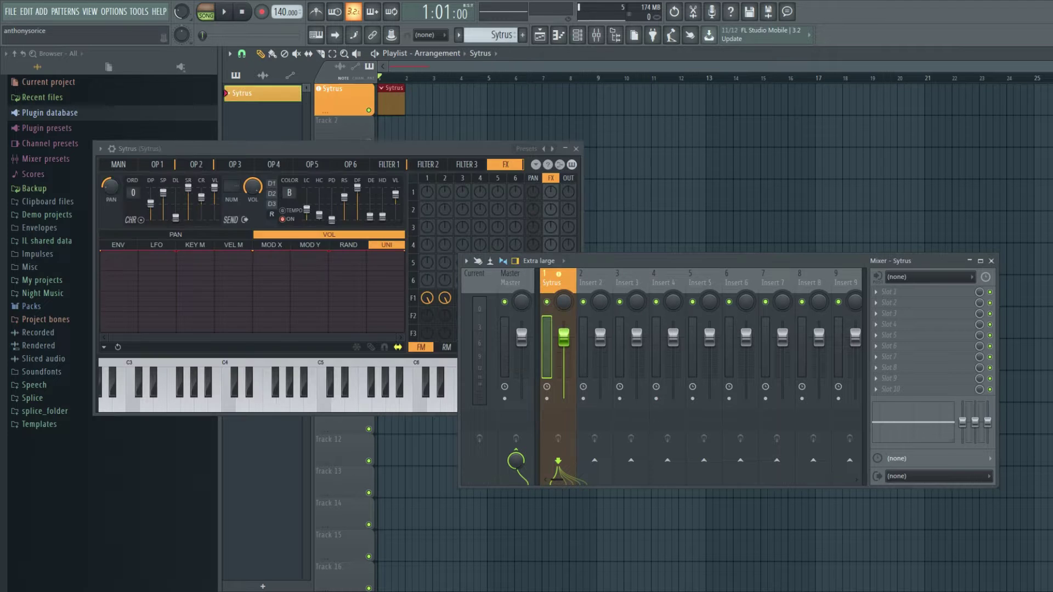
left_click_drag(854, 263, 836, 330)
left_click_drag(331, 149, 268, 138)
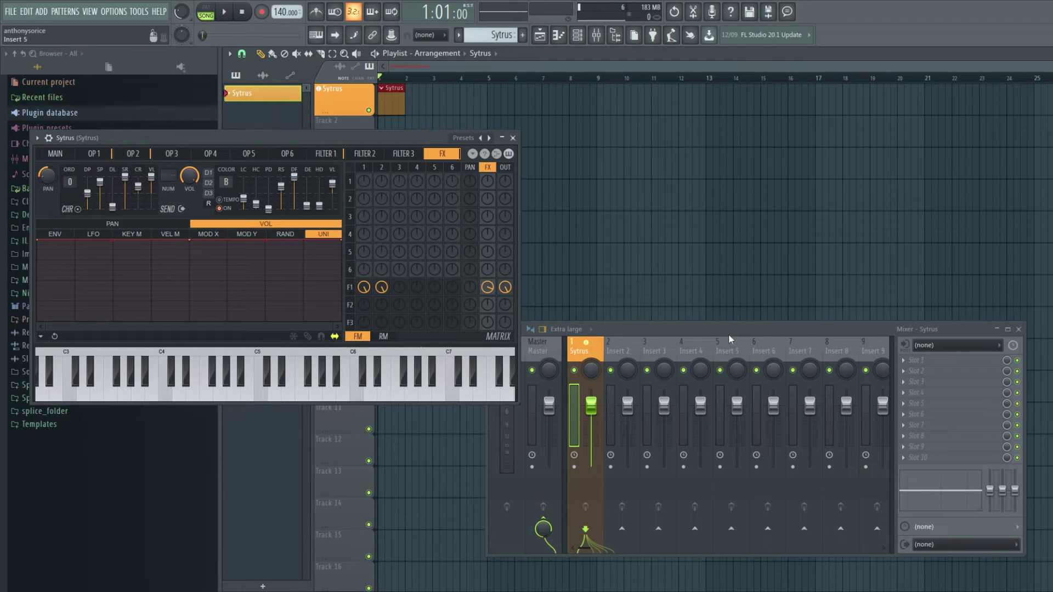
left_click_drag(729, 331, 750, 335)
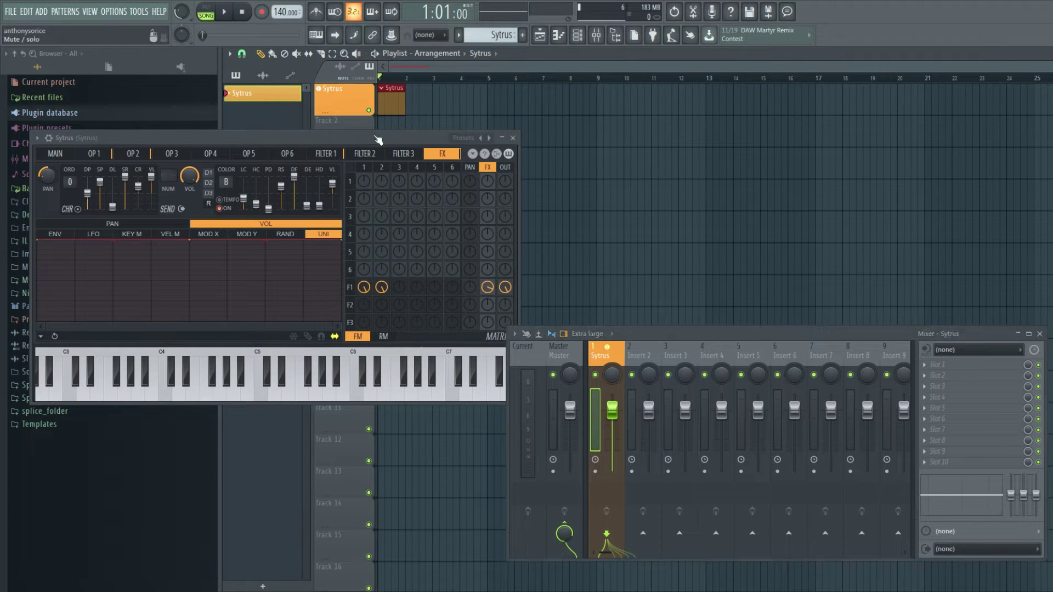
left_click_drag(333, 138, 334, 149)
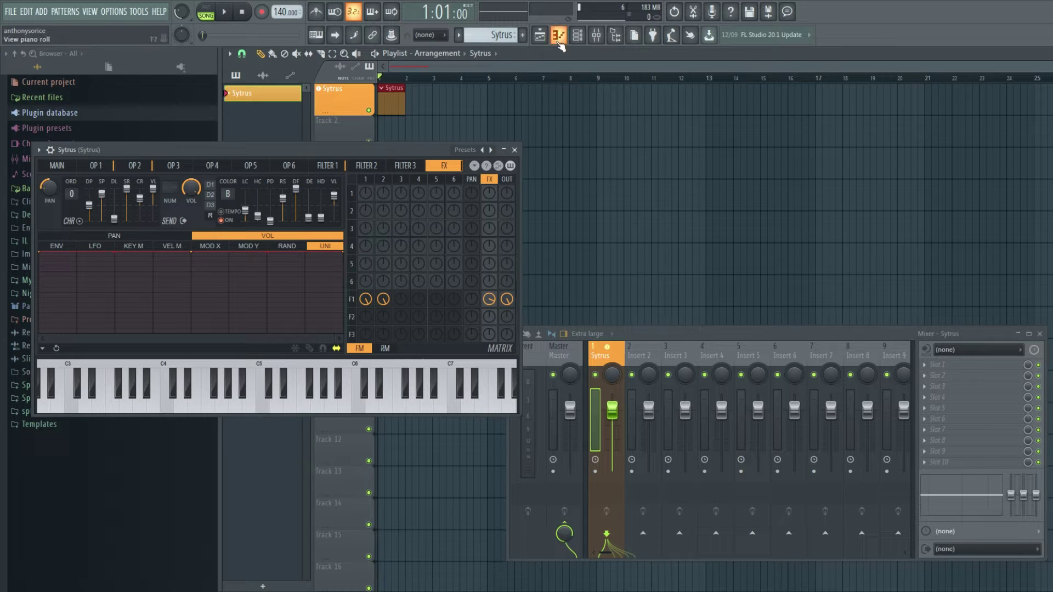
Step: Show the channel rack, move it right, and dismiss Track 2's options unchanged
left_click(577, 35)
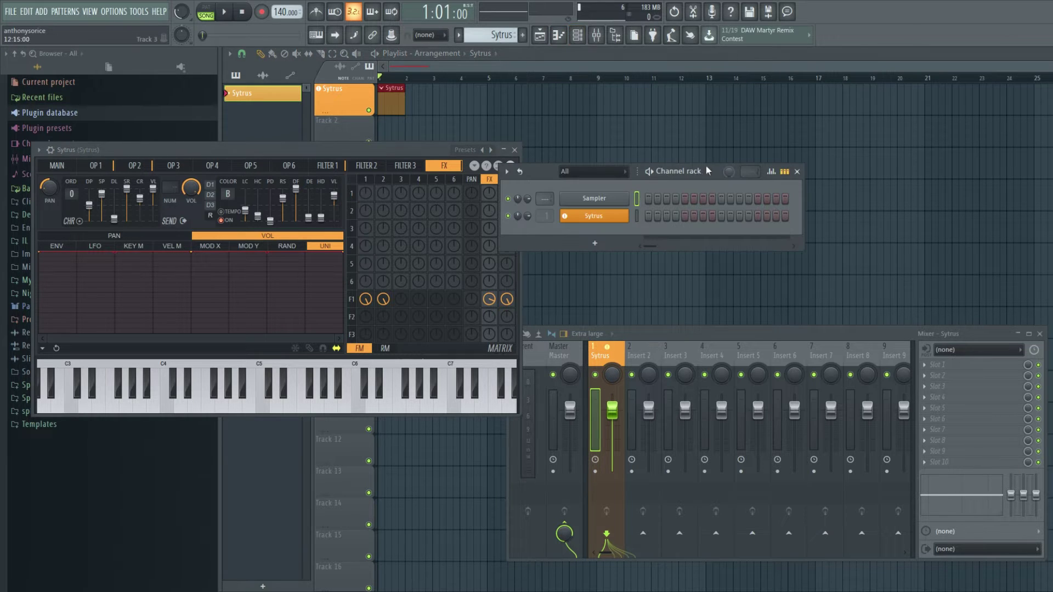
left_click_drag(706, 172, 762, 178)
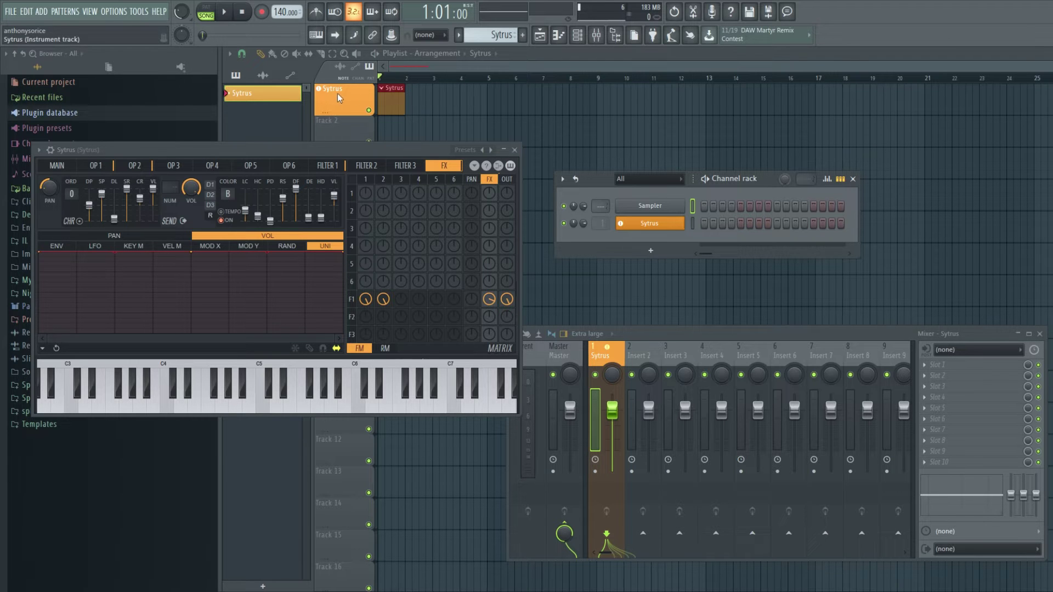
right_click(342, 118)
mouse_move(405, 183)
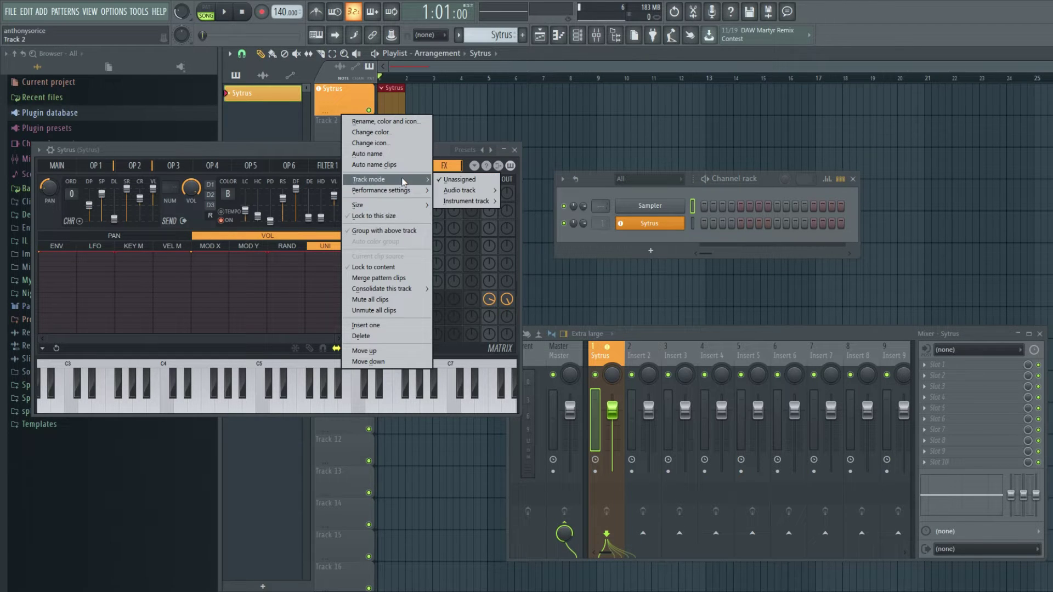
mouse_move(475, 206)
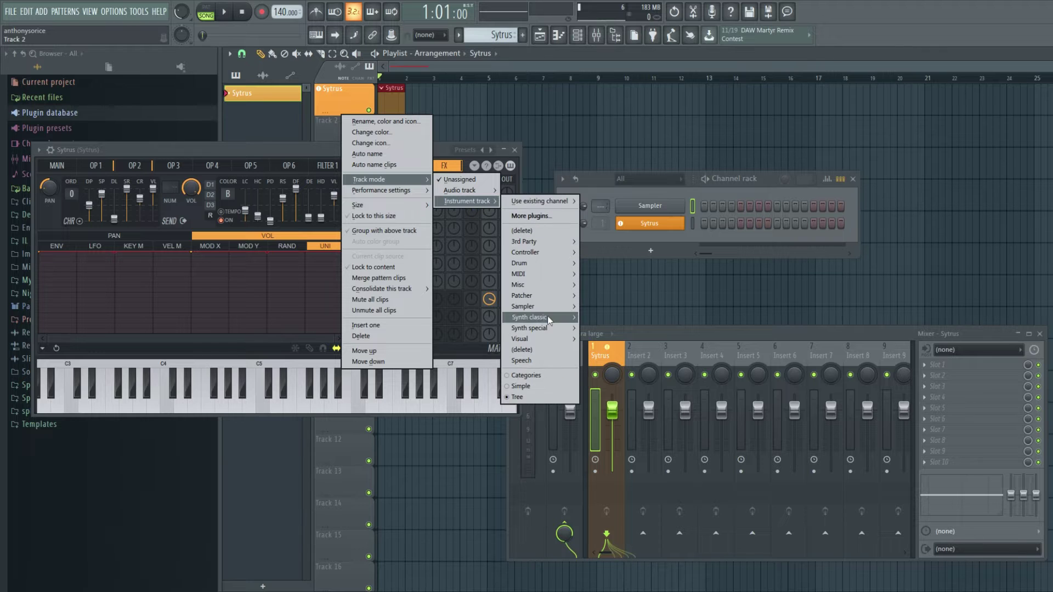
left_click(604, 403)
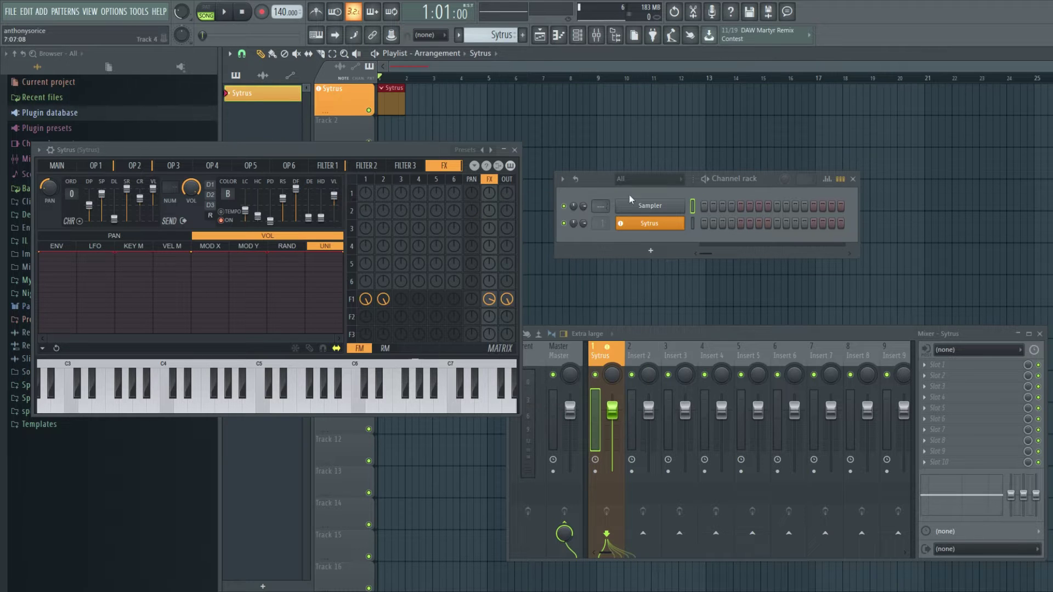
Step: Close the Sytrus window, move the channel rack up-left, and scroll through Sytrus's mixer inserts
left_click(515, 149)
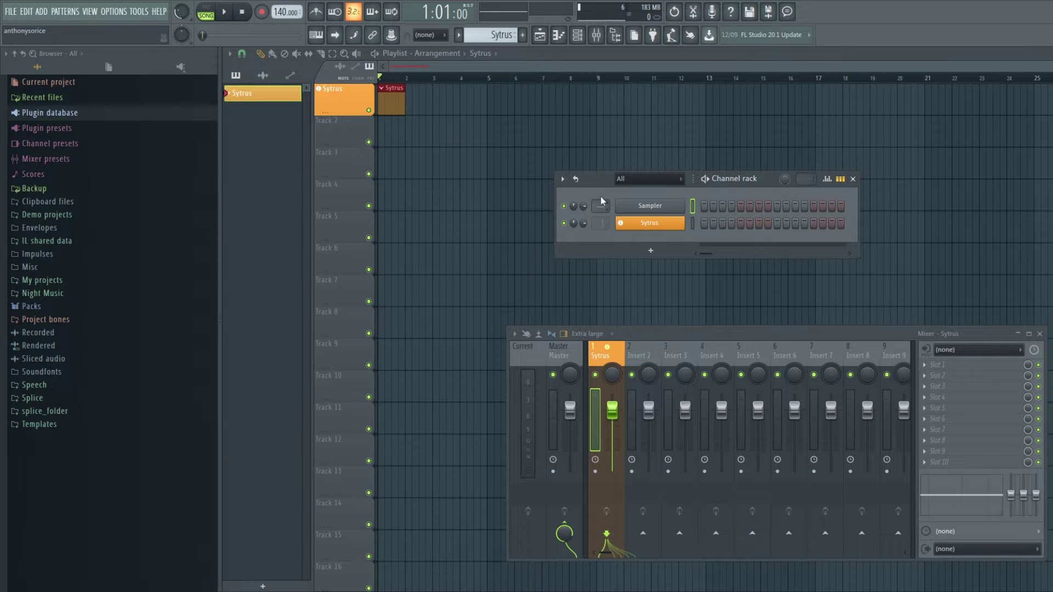
left_click_drag(601, 181, 437, 157)
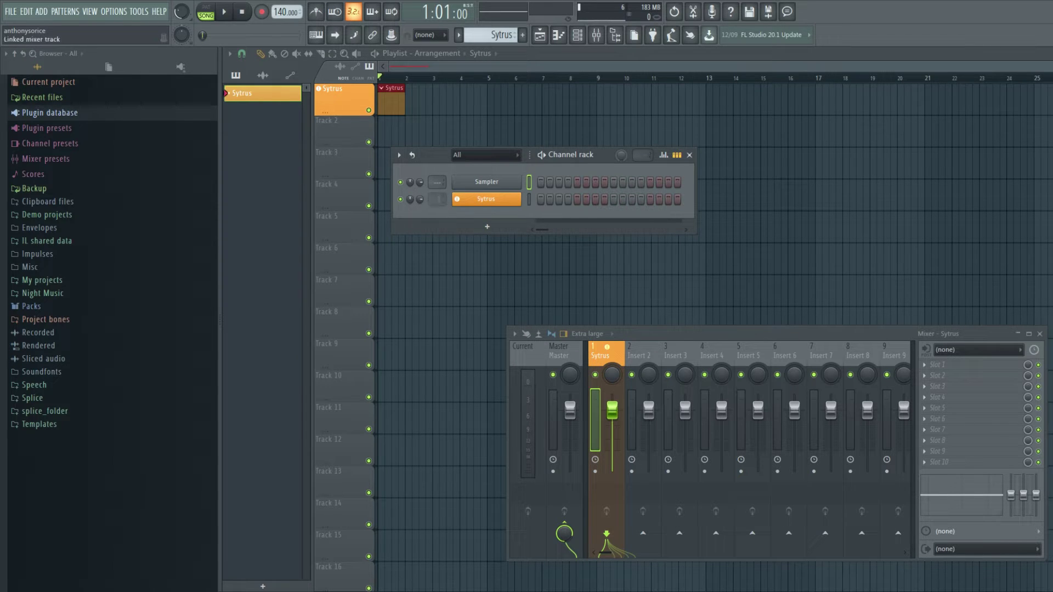
scroll(437, 199, "up", 6)
scroll(437, 199, "down", 6)
scroll(438, 199, "up", 3)
scroll(437, 199, "up", 4)
scroll(438, 199, "down", 1)
scroll(437, 199, "down", 5)
scroll(437, 199, "up", 6)
scroll(437, 200, "down", 7)
Step: Return the Sytrus channel's mixer track selector to insert 1
scroll(439, 199, "up", 9)
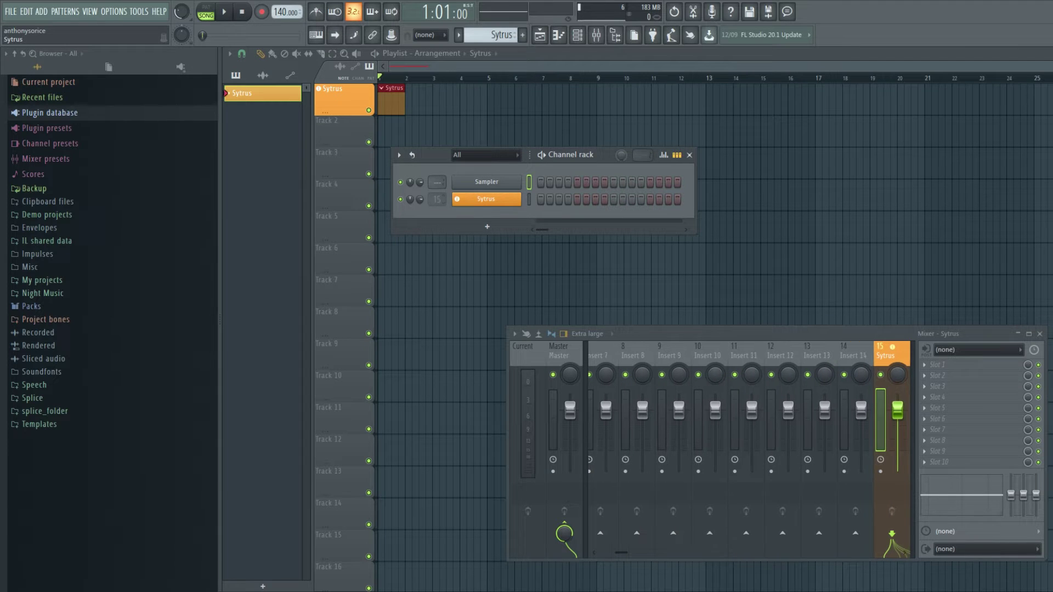
scroll(437, 200, "up", 4)
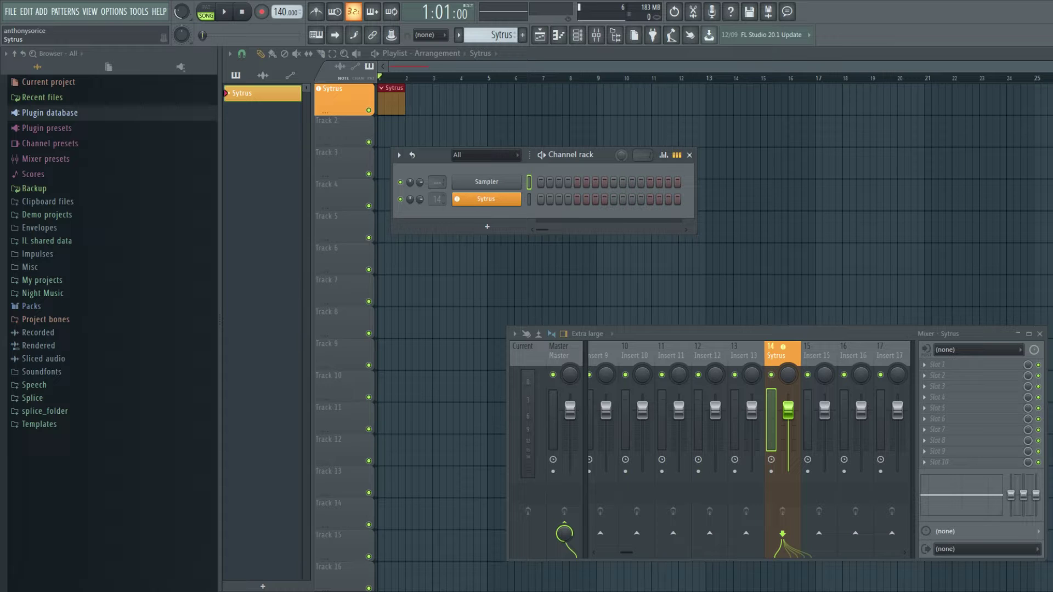
scroll(437, 199, "up", 1)
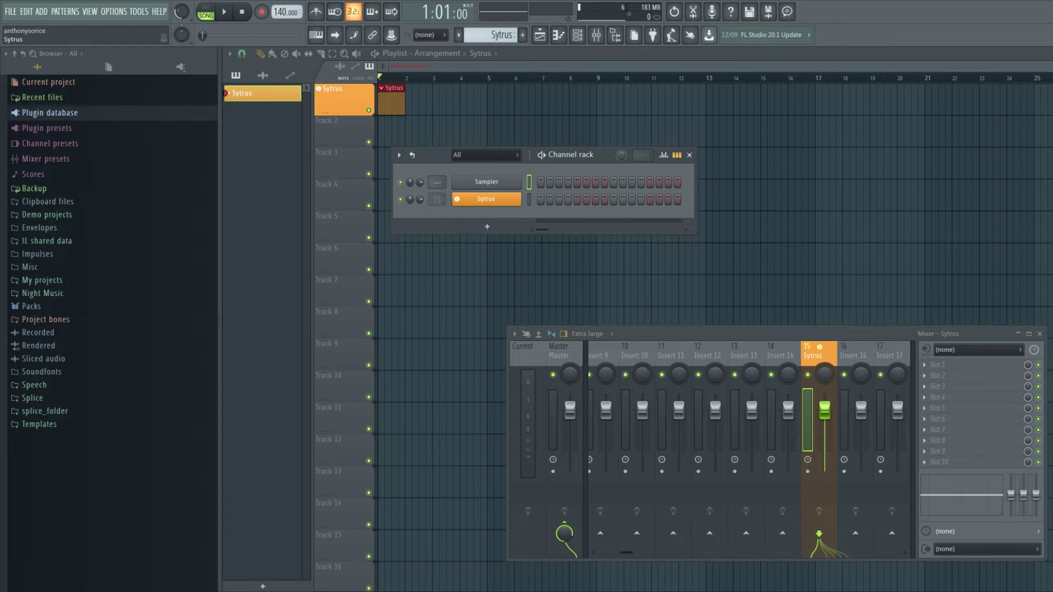
scroll(437, 199, "down", 14)
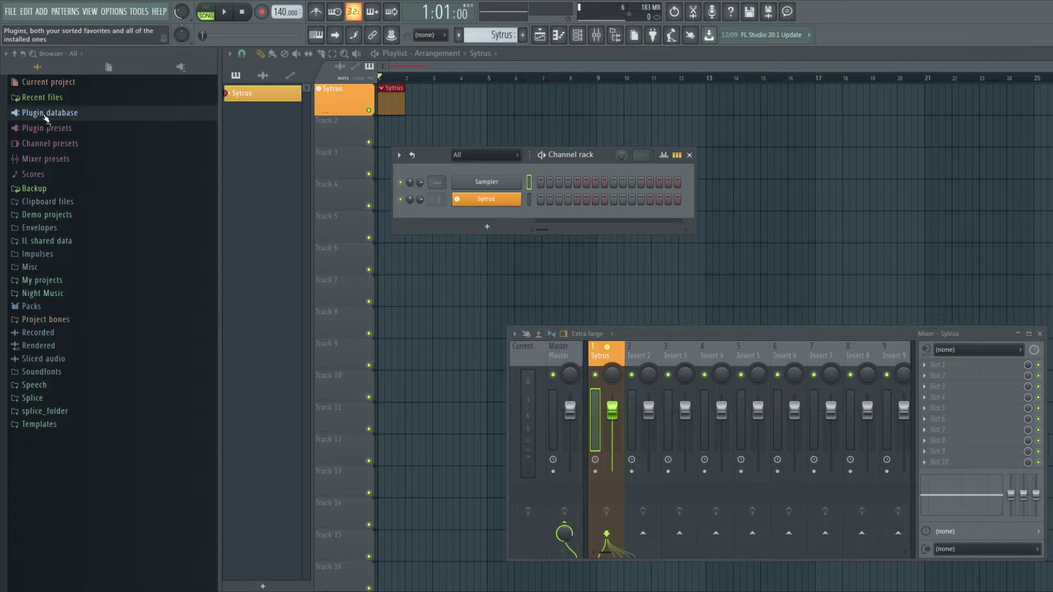
Step: Browse the Plugin database and the first mixer slot's effect list without loading anything
left_click(46, 114)
left_click(47, 116)
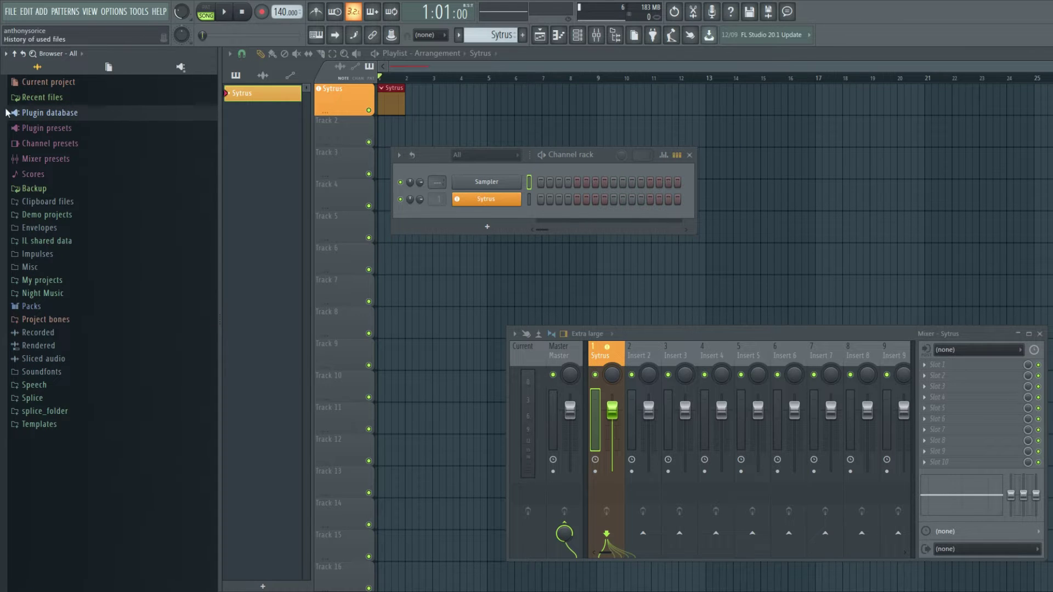
left_click(39, 116)
left_click(77, 112)
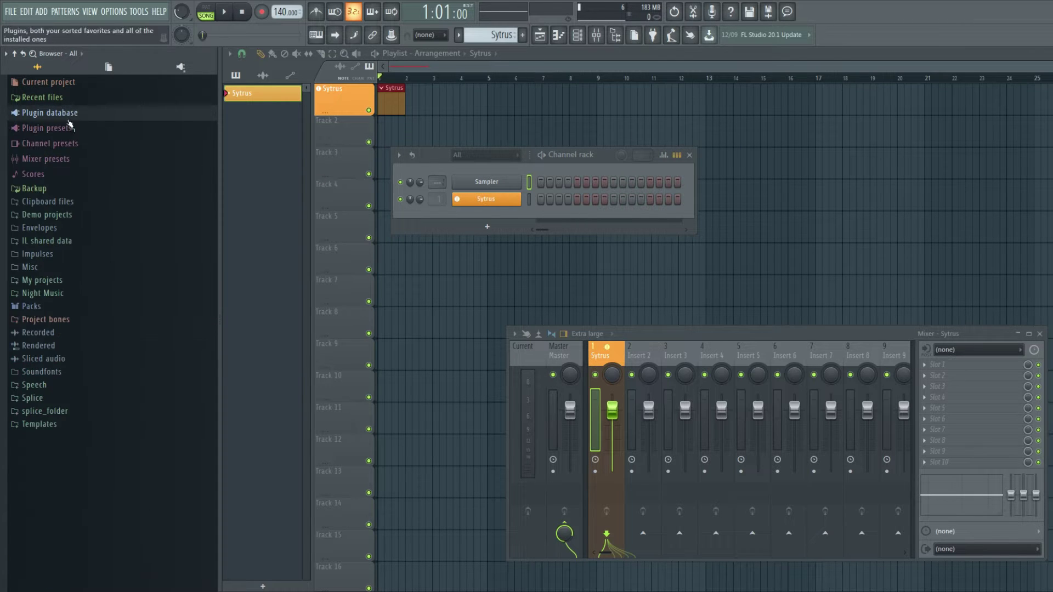
left_click(945, 364)
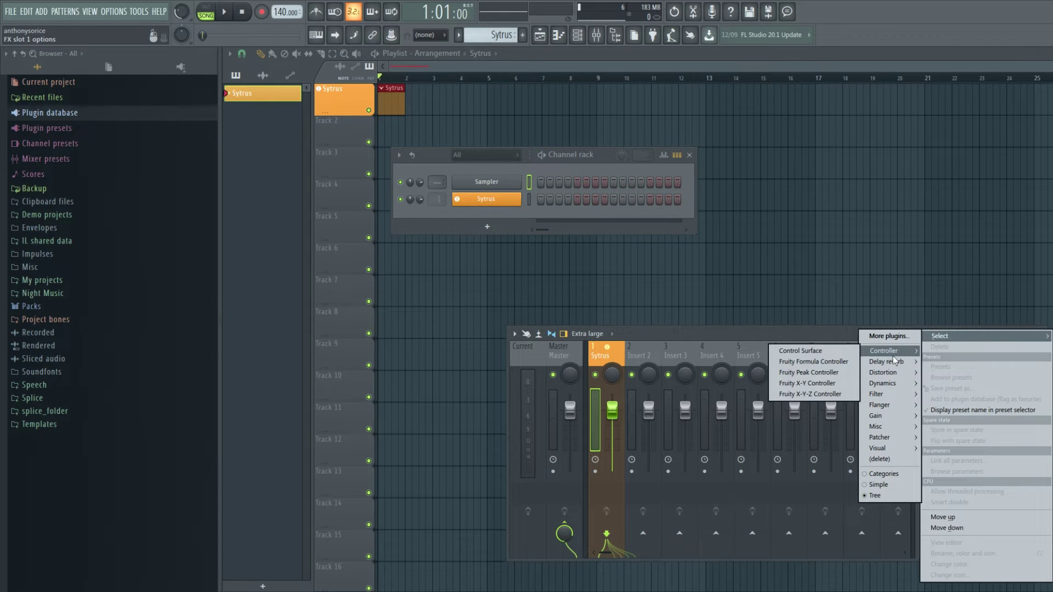
mouse_move(893, 362)
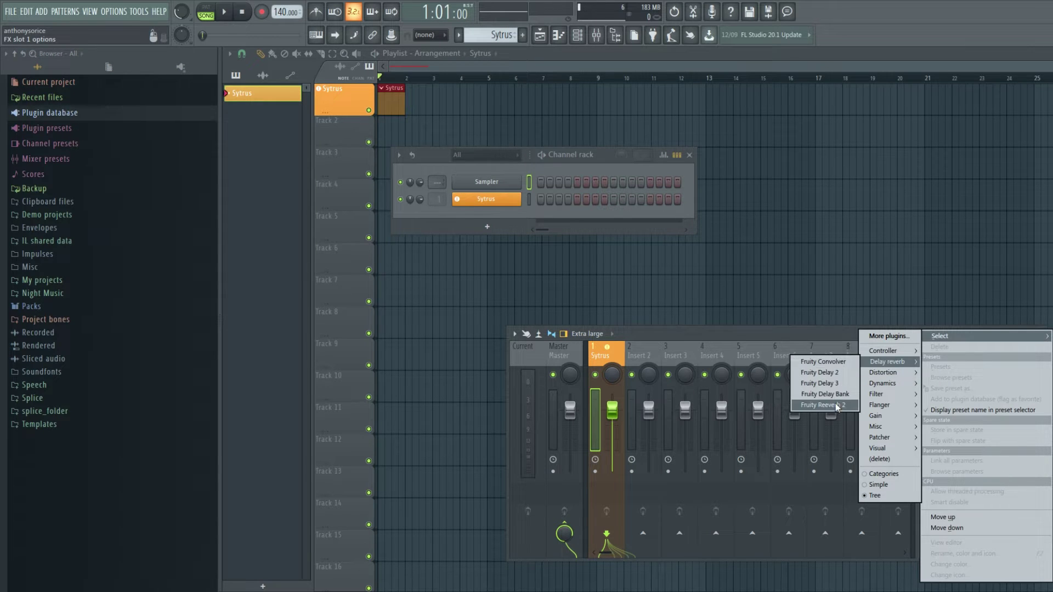
key("Escape")
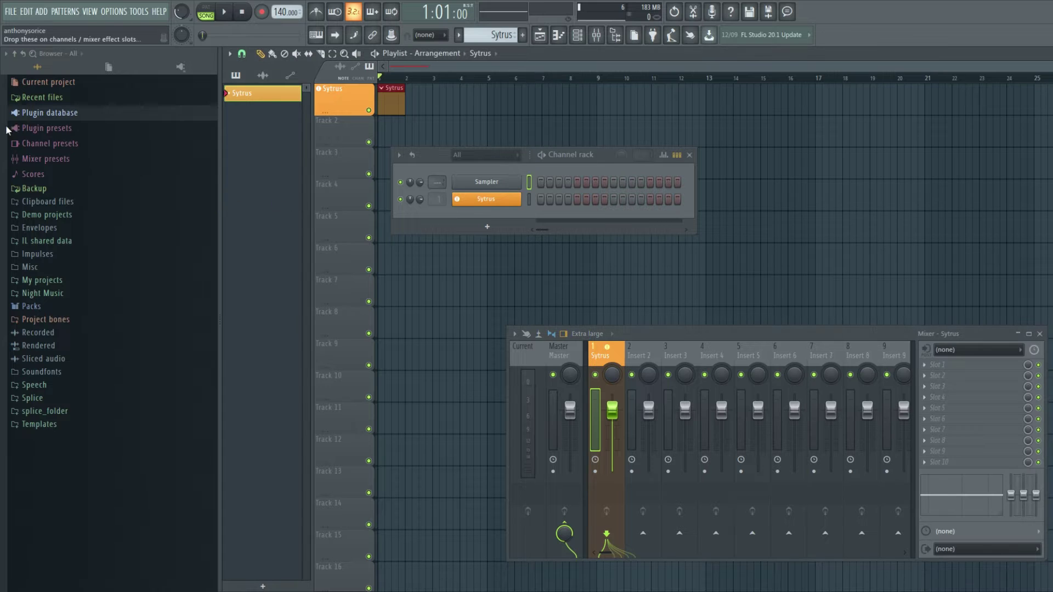
Step: Drag Fruity Reeverb 2 from Plugin database > Delay reverb onto slot 1 of the Sytrus insert
left_click(40, 115)
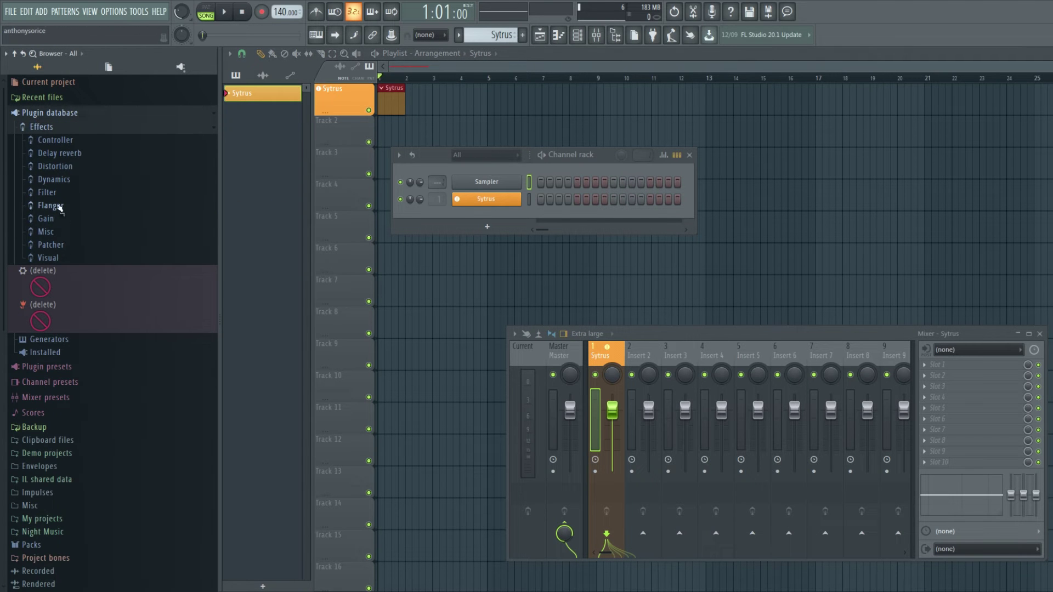
left_click(60, 153)
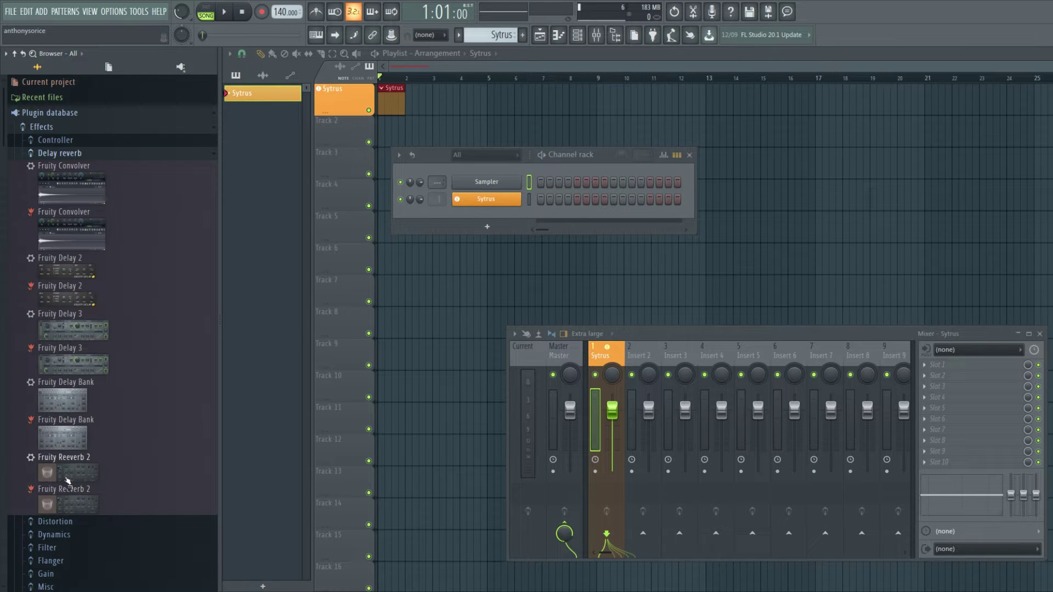
left_click_drag(62, 470, 338, 176)
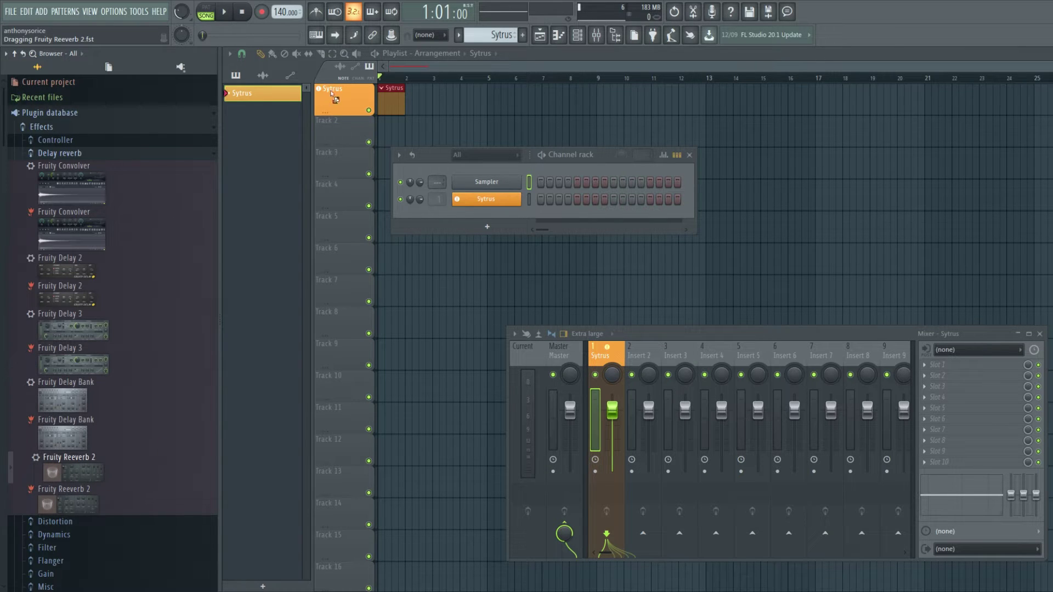
left_click_drag(333, 94, 333, 96)
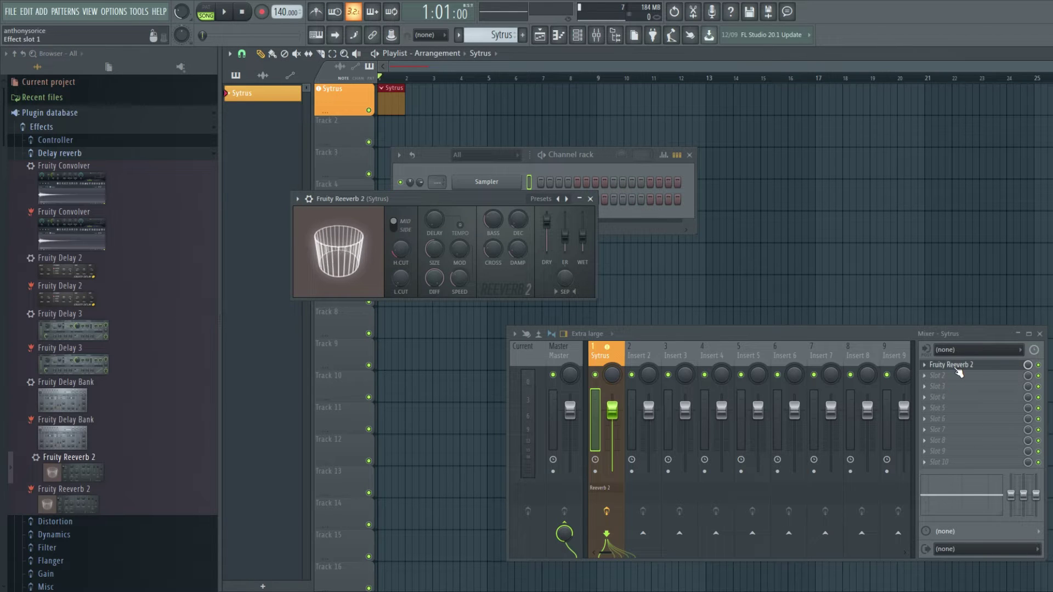
Step: Close Fruity Reeverb 2 and shift the Sytrus mixer track to inserts 7 and 11, then back to 1
left_click(590, 199)
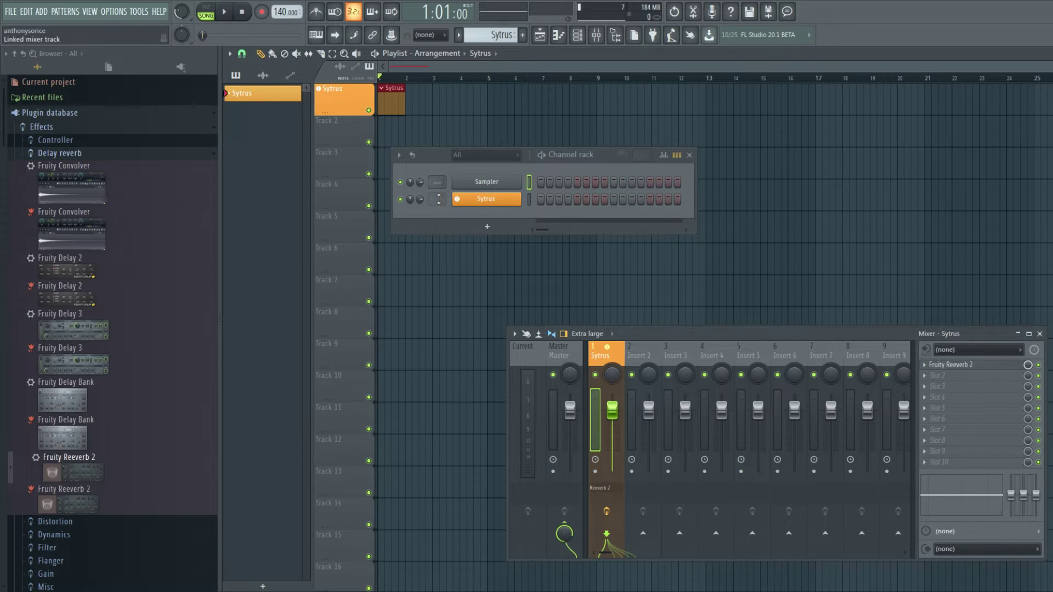
key("alt+Right")
key("alt+Right")
key("alt+Right")
key("alt+Right")
key("alt+Right")
key("alt+Right")
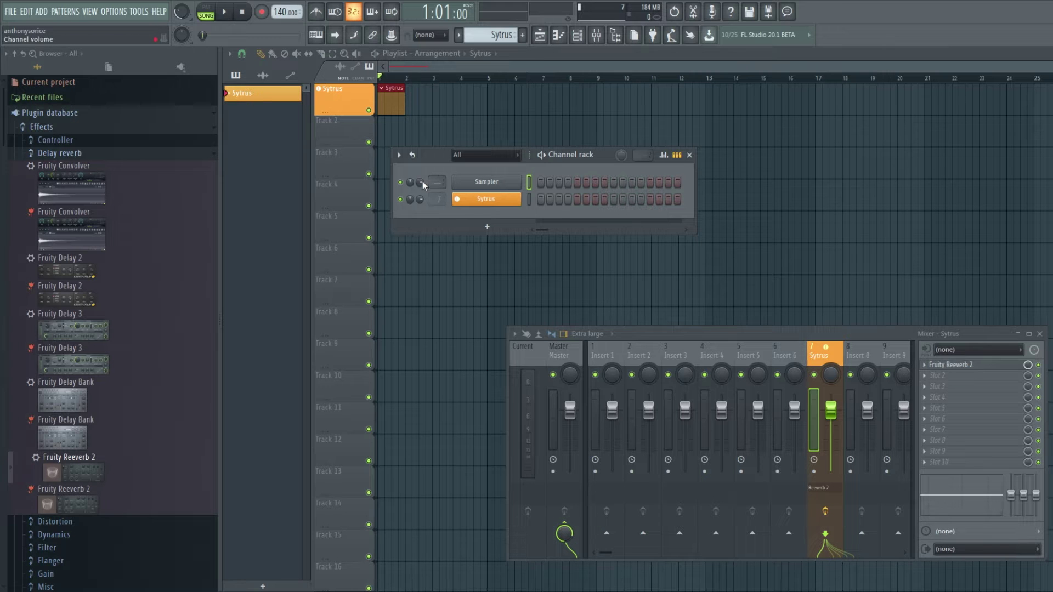
key("alt+Right")
key("alt+Right")
key("alt+Right")
key("alt+Right")
key("alt+Right")
key("alt+Right")
key("alt+Right")
key("alt+Right")
key("alt+Right")
key("alt+Right")
key("alt+Right")
key("alt+Right")
key("alt+Right")
key("alt+Right")
key("alt+Right")
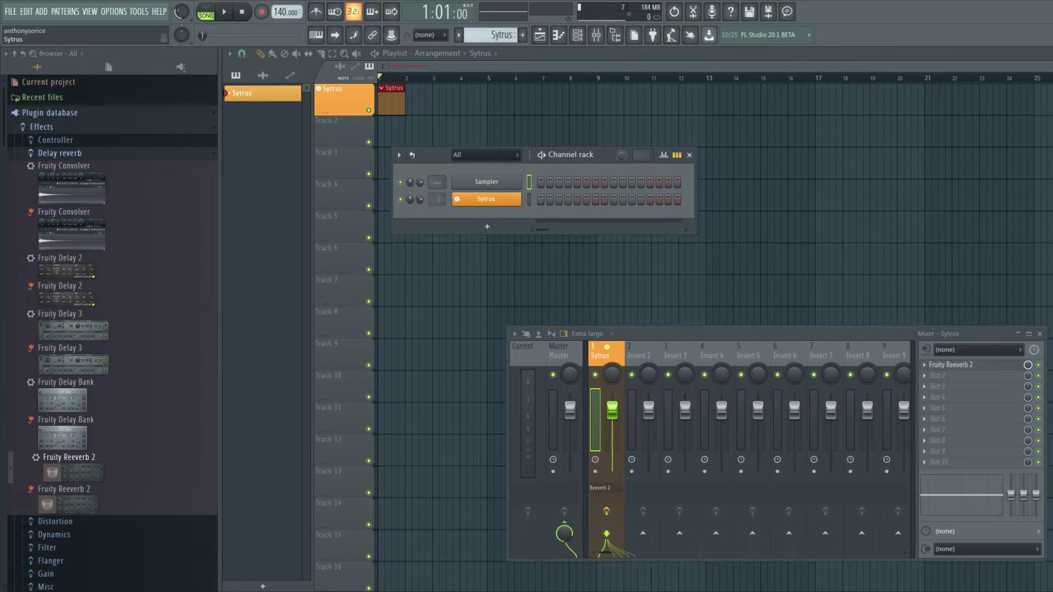
key("alt+Left")
key("alt+Left")
key("alt+Left")
key("alt+Left")
key("alt+Left")
key("alt+Left")
key("alt+Left")
key("alt+Left")
key("alt+Left")
key("alt+Left")
key("alt+Left")
key("alt+Left")
key("alt+Left")
key("alt+Left")
key("alt+Left")
key("alt+Left")
key("alt+Left")
key("alt+Left")
key("alt+Left")
key("alt+Left")
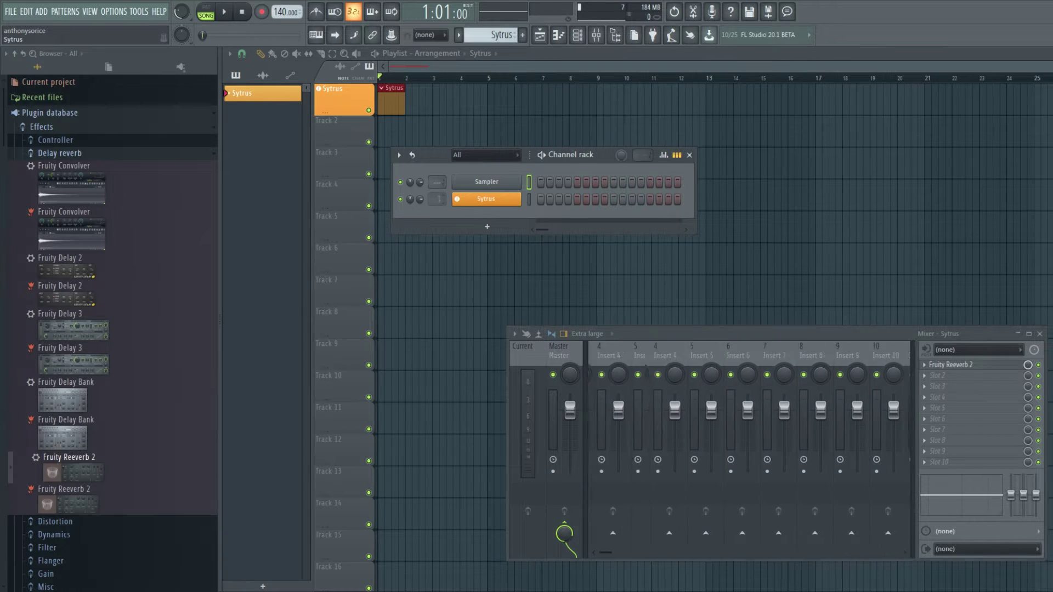
Step: Add Fruity Delay 2 to slot 2 of the Sytrus insert and close its window
left_click_drag(61, 257, 340, 96)
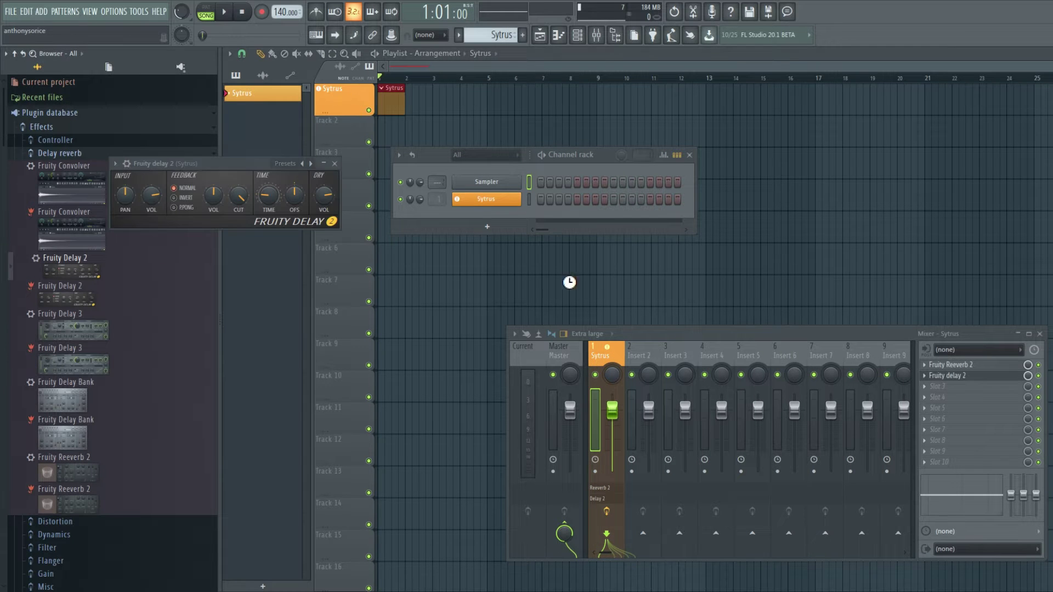
left_click(335, 164)
scroll(437, 199, "up", 5)
scroll(438, 199, "down", 5)
scroll(437, 199, "up", 5)
scroll(438, 199, "down", 5)
scroll(437, 199, "up", 8)
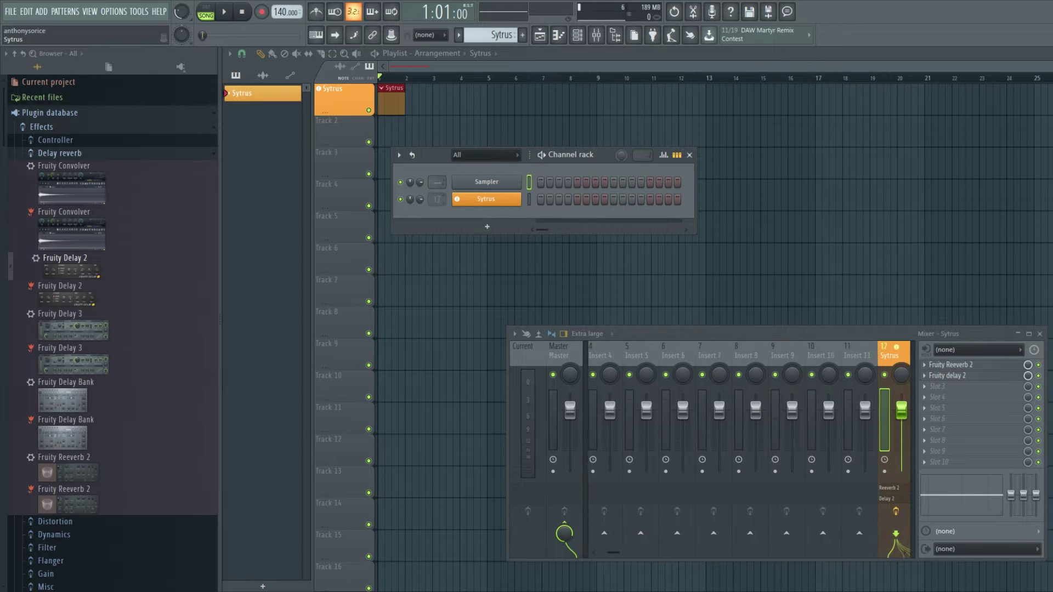
scroll(437, 199, "down", 8)
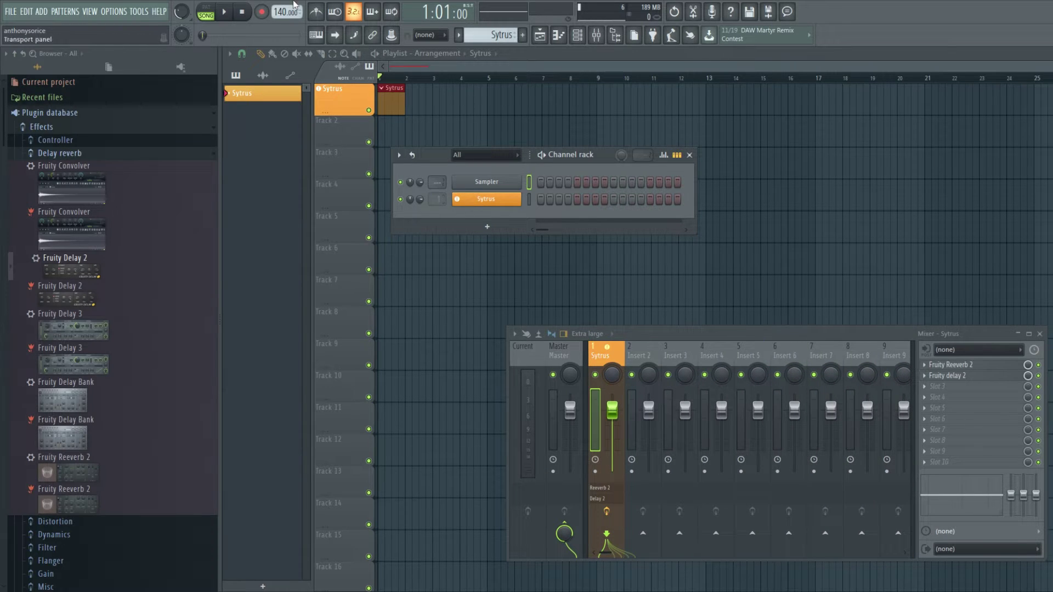
Step: Rearrange the channel rack and mixer, collapse the Delay reverb folder, and lower the Sytrus fader slightly
left_click_drag(608, 160, 724, 193)
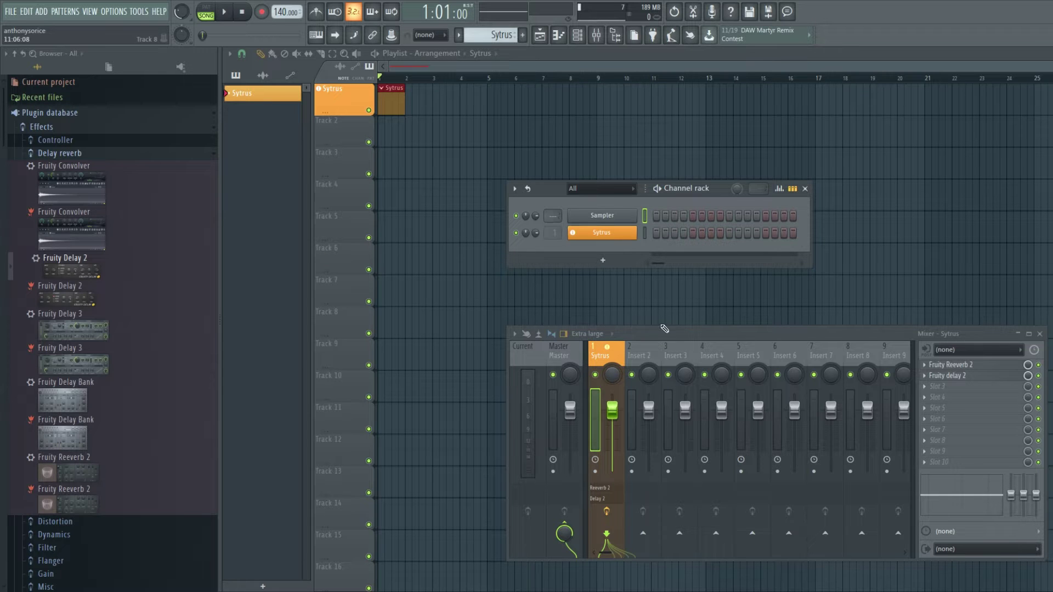
left_click_drag(663, 328, 592, 304)
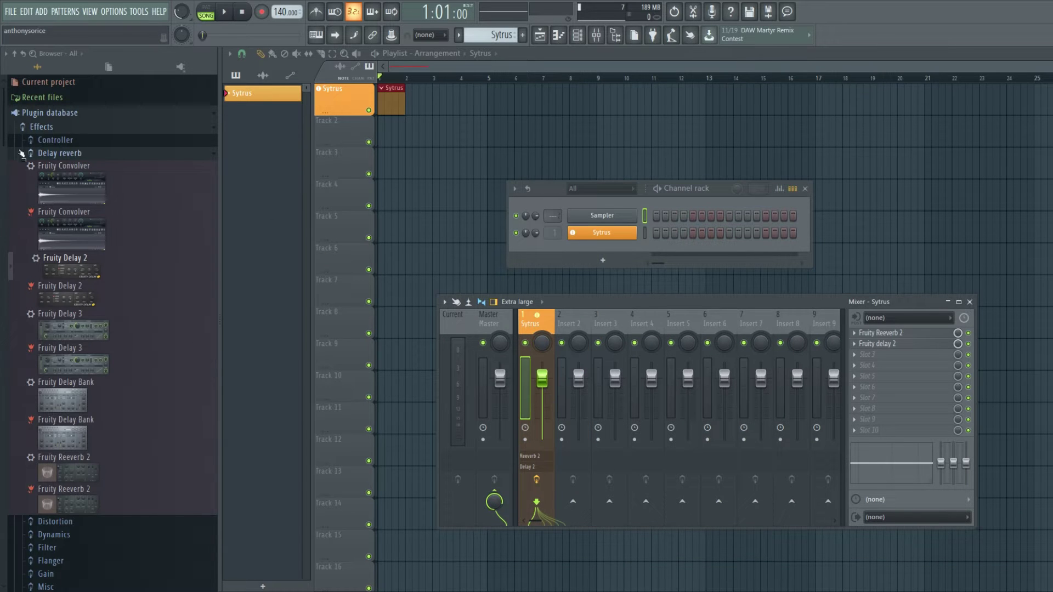
left_click(49, 154)
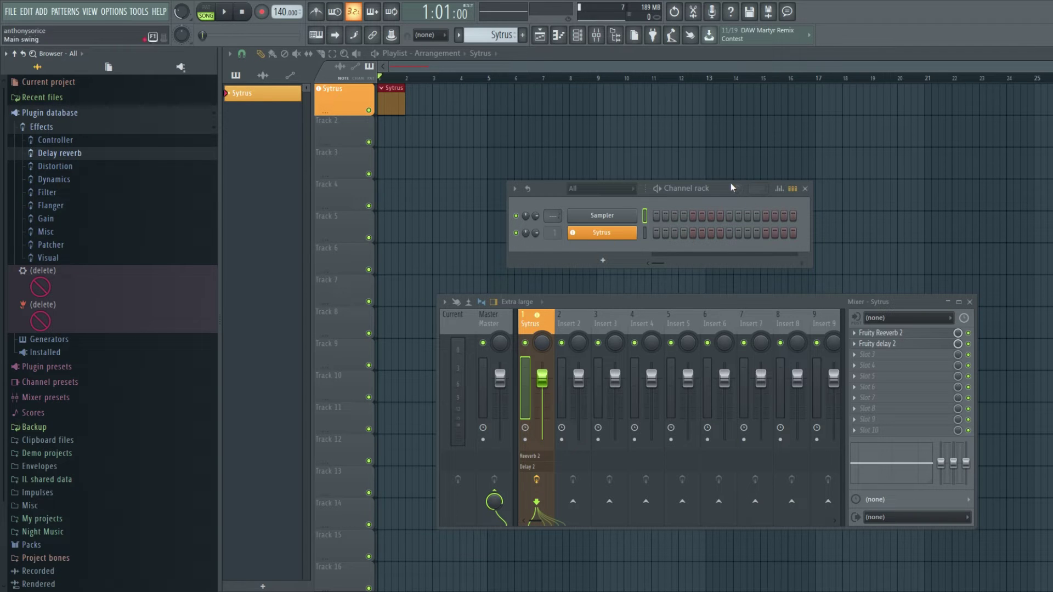
left_click_drag(729, 186, 688, 188)
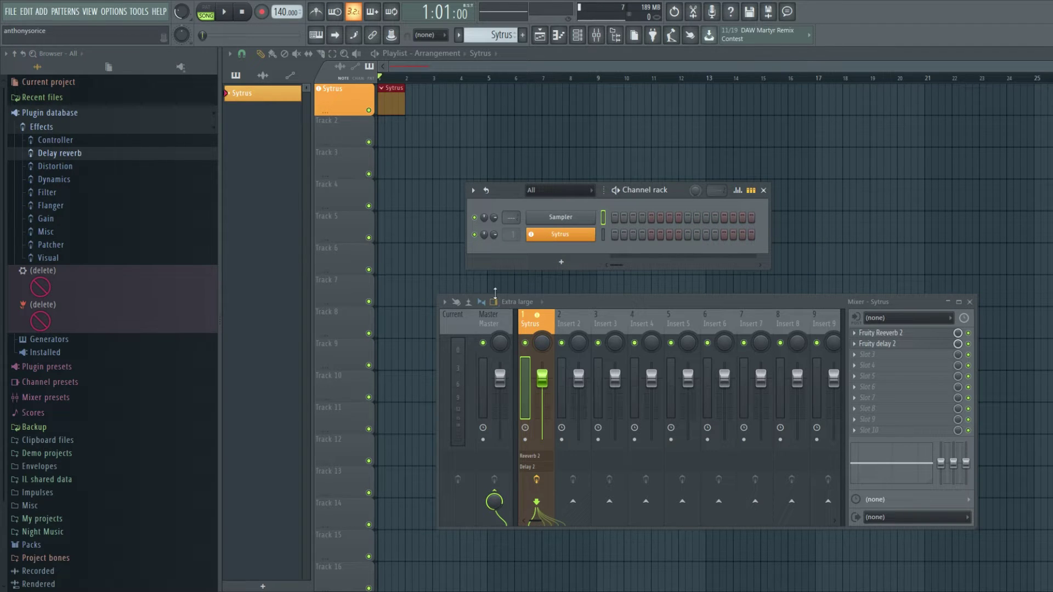
left_click_drag(545, 378, 552, 387)
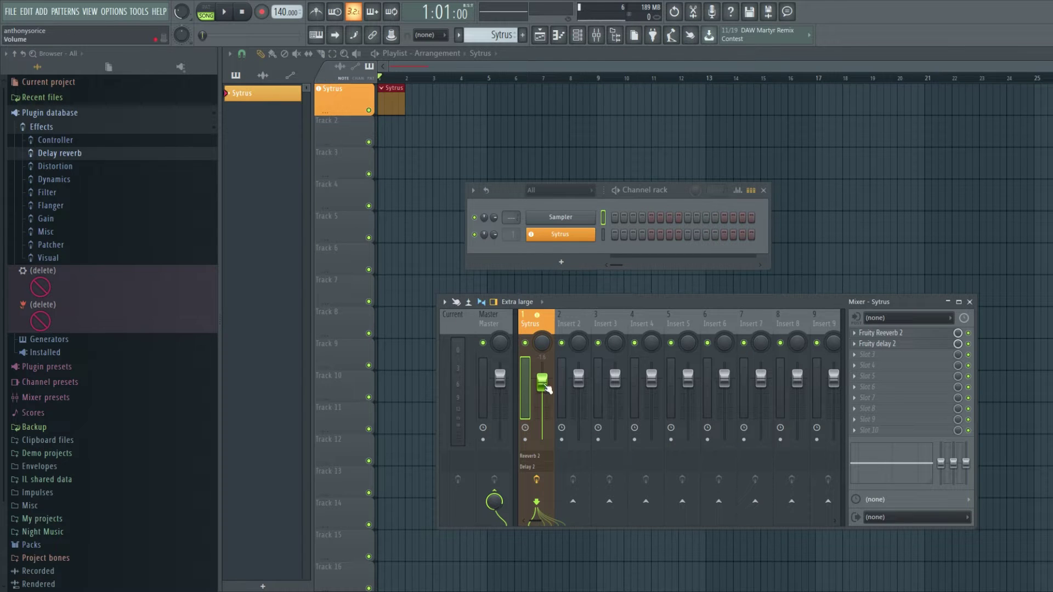
Step: Set the Sytrus volume to about 90% and create a Sytrus - Volume automation clip
right_click(547, 388)
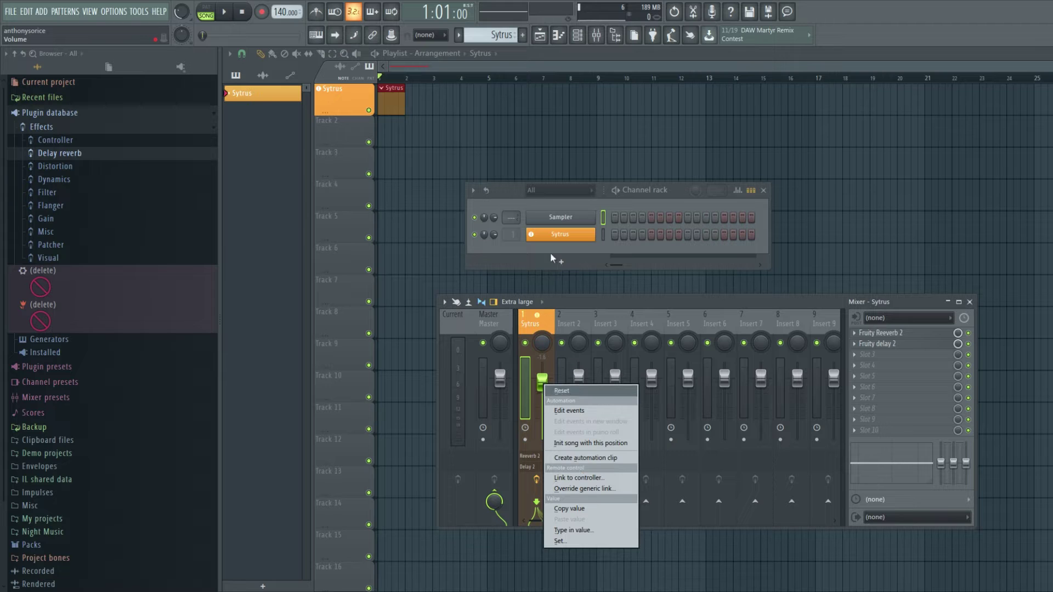
left_click(536, 387)
left_click_drag(542, 378, 542, 386)
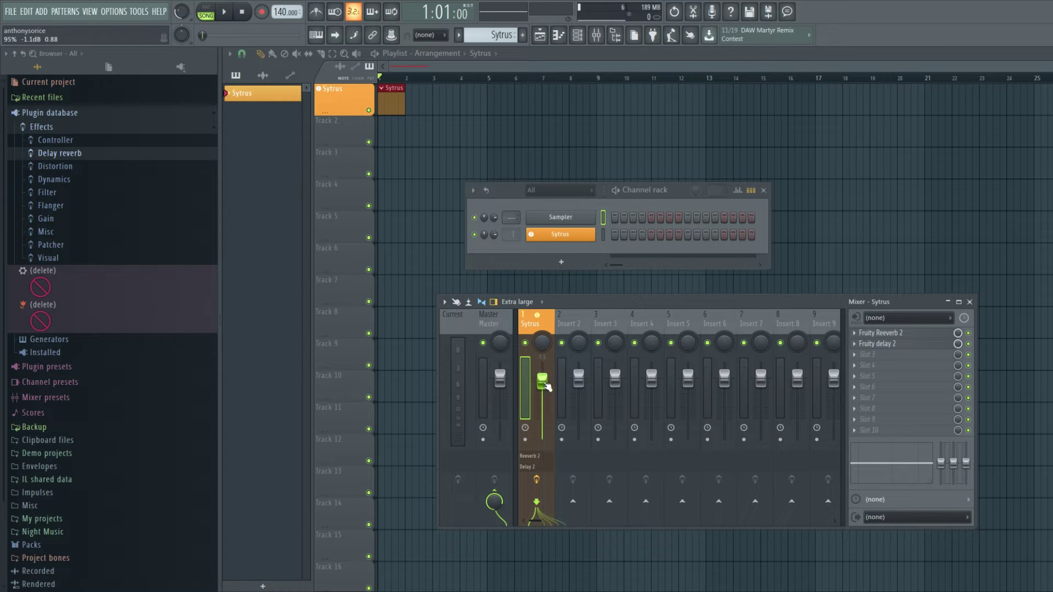
right_click(546, 388)
left_click(573, 465)
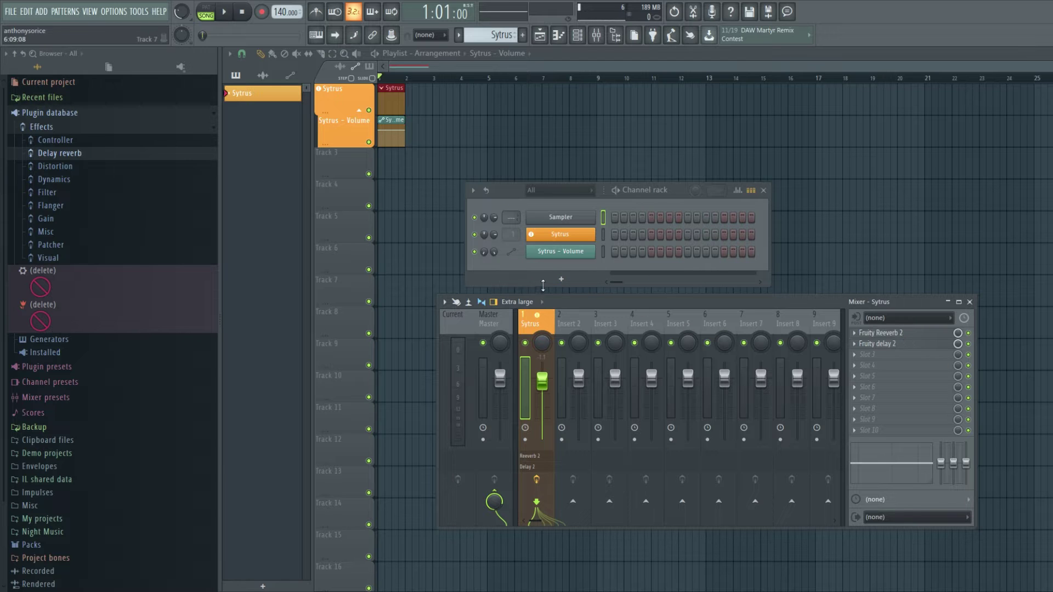
Step: Create an Output max level automation clip by mistake and remove it from the playlist
right_click(495, 252)
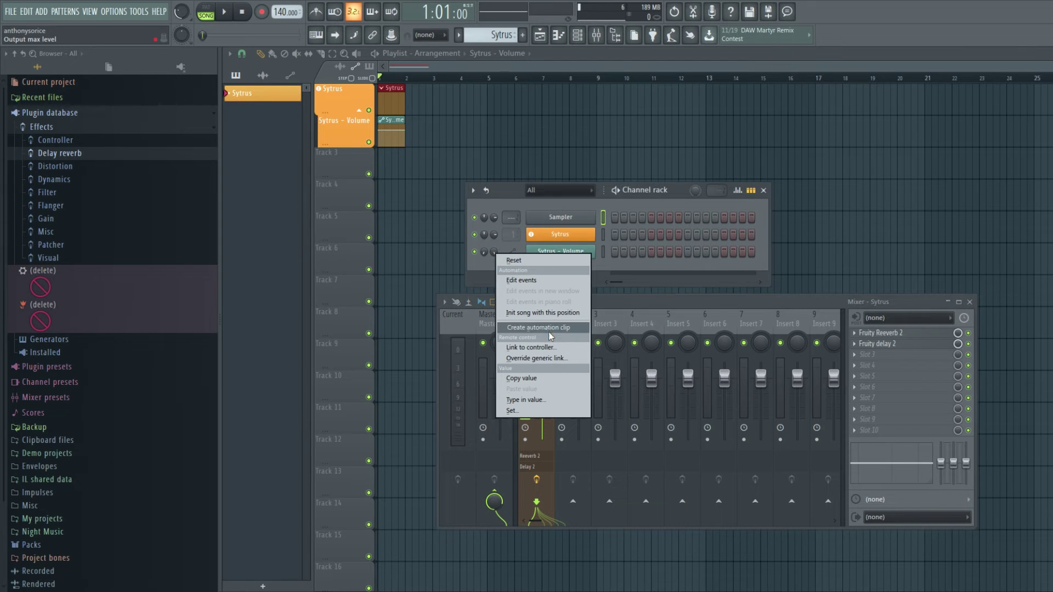
left_click(549, 327)
left_click_drag(397, 170, 406, 217)
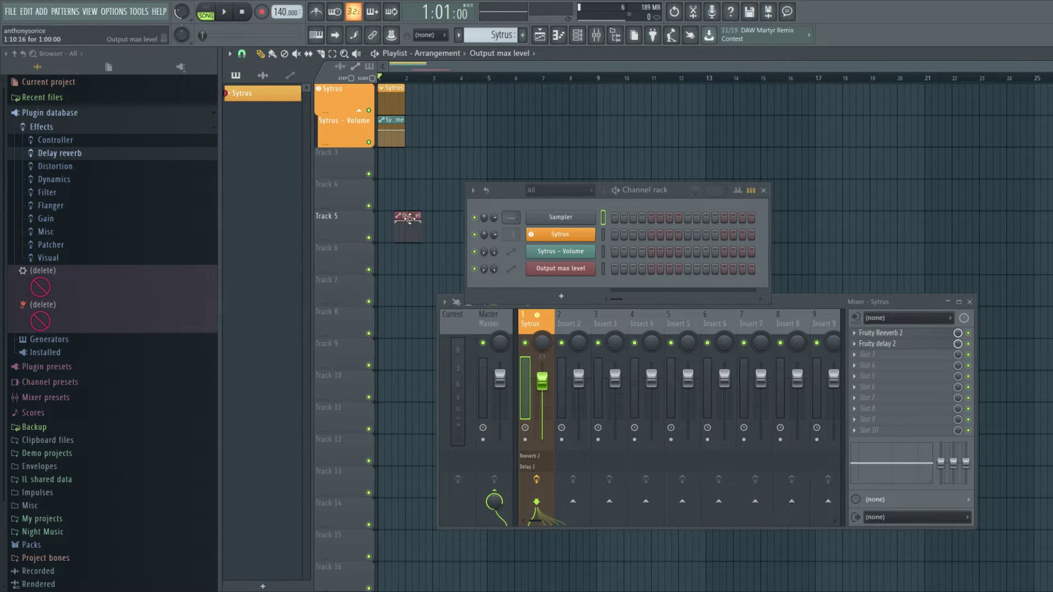
right_click(407, 216)
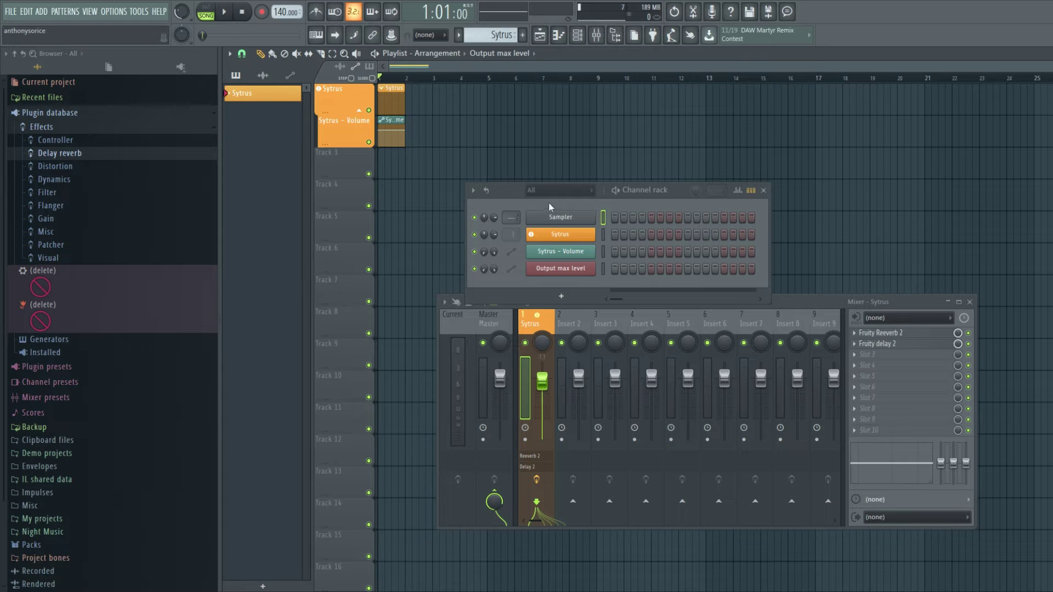
Step: Delete the Output max level channel and reopen the Sytrus track group to show Sytrus - Volume
right_click(590, 268)
left_click(619, 379)
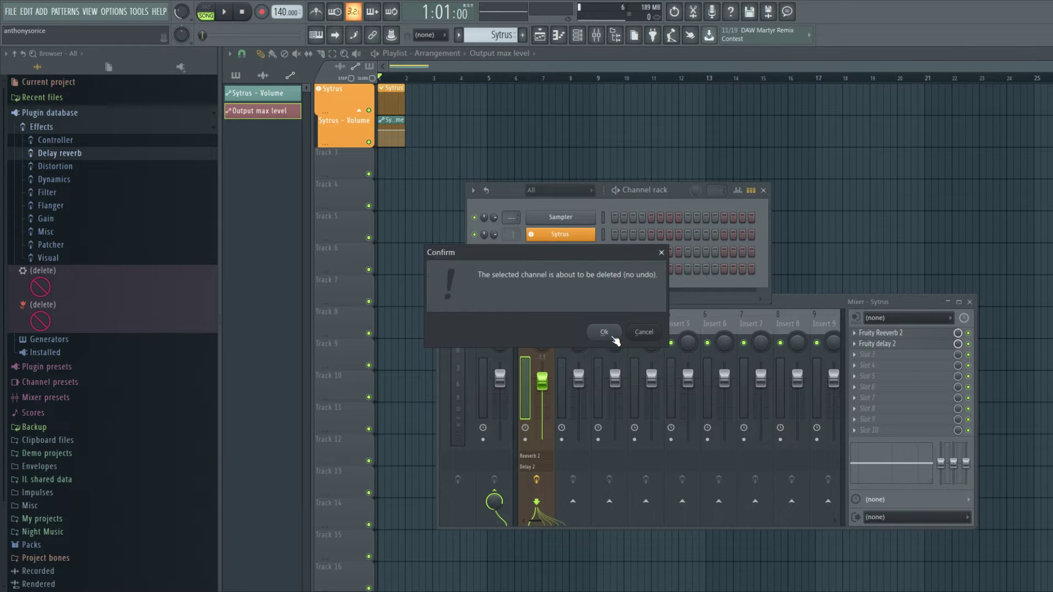
left_click(615, 340)
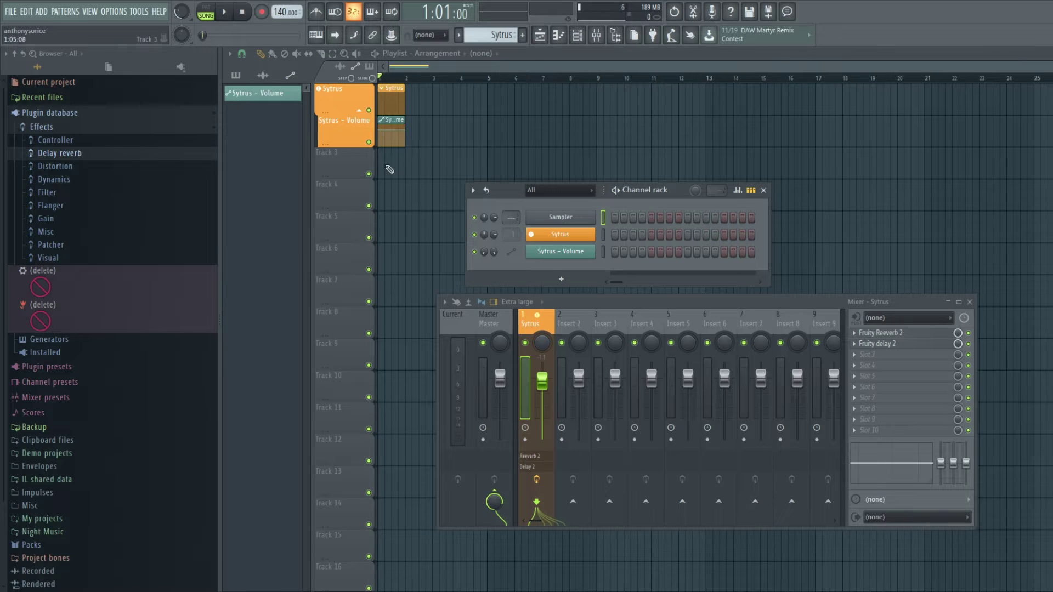
left_click(359, 110)
left_click(360, 112)
double_click(360, 113)
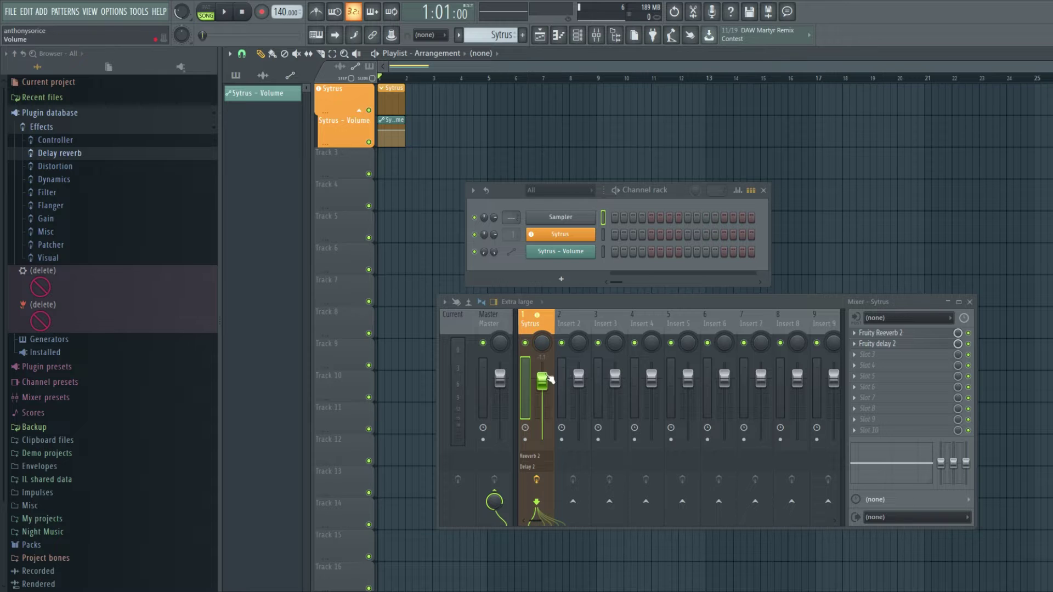
Step: Create a Sytrus - Panning automation clip from the mixer pan knob and nudge the channel rack right
right_click(542, 342)
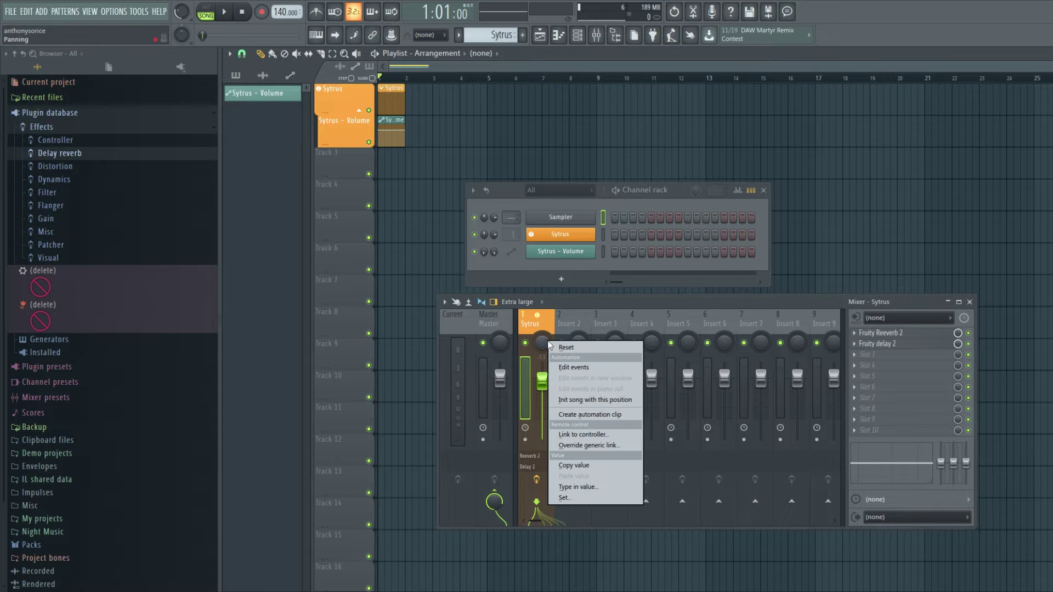
left_click(587, 415)
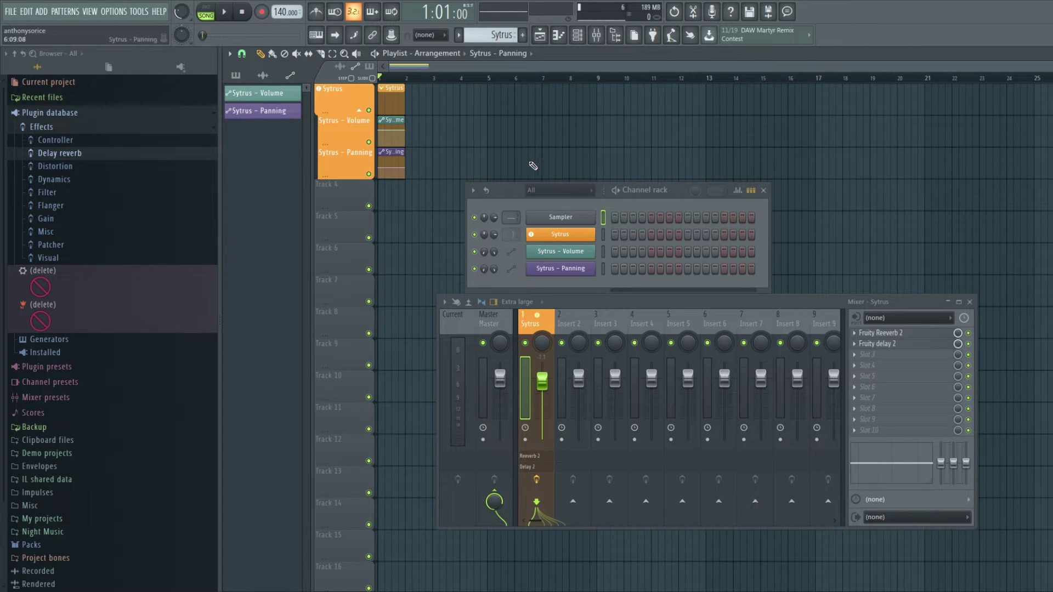
left_click_drag(680, 194, 712, 189)
Step: Make Track 6 an audio track routed to mixer Insert 8
scroll(367, 245, "down", 3)
scroll(350, 244, "up", 3)
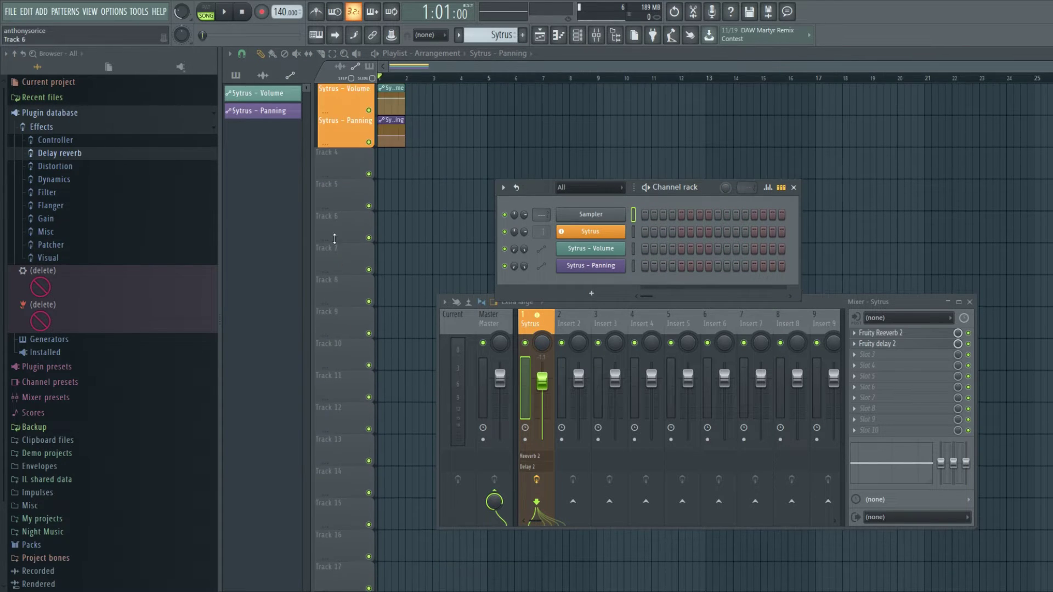
right_click(332, 235)
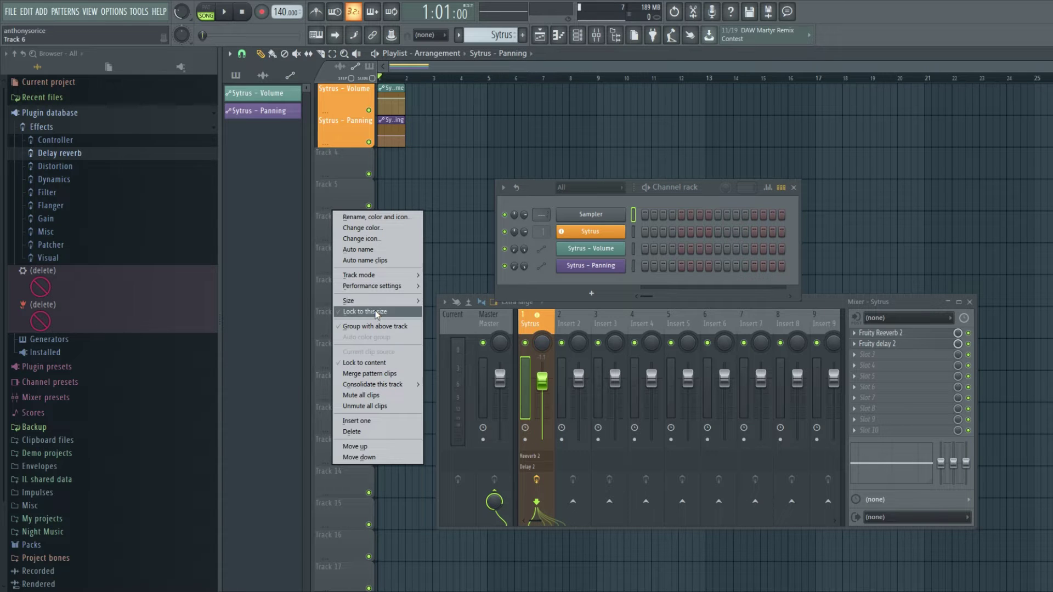
mouse_move(372, 283)
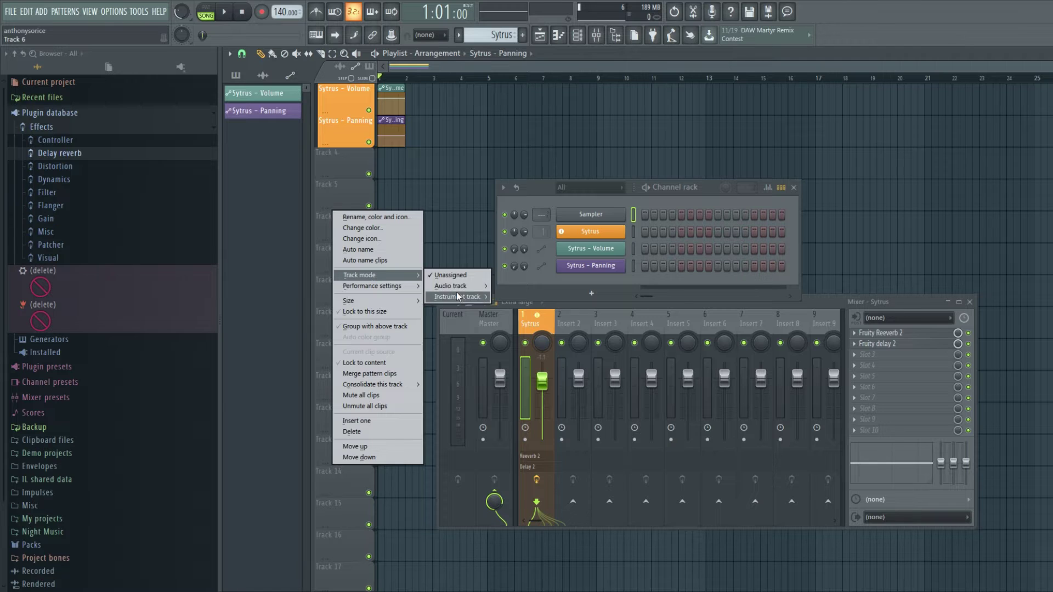
mouse_move(460, 286)
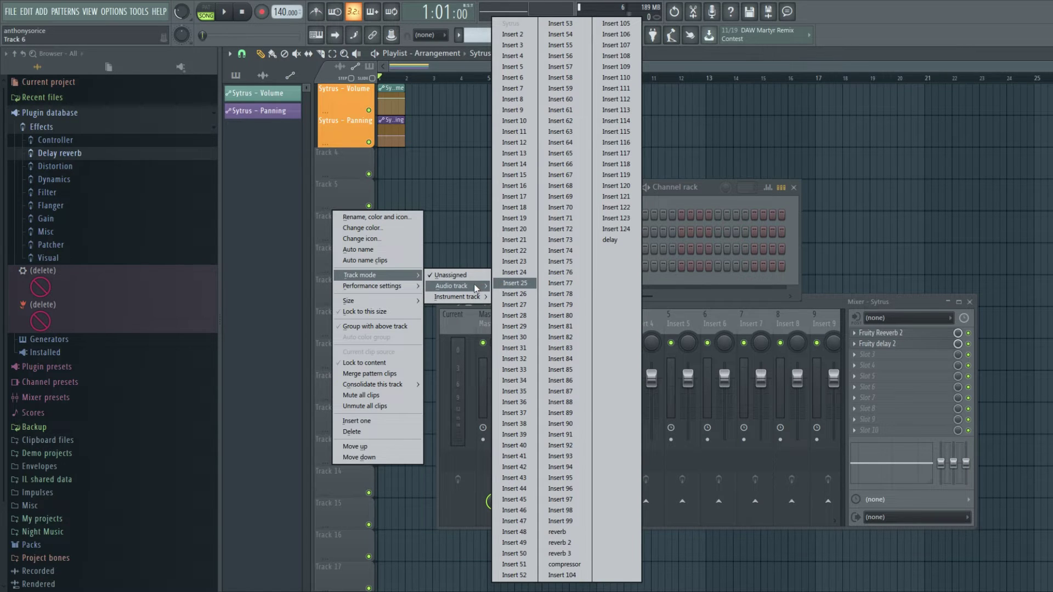
right_click(325, 228)
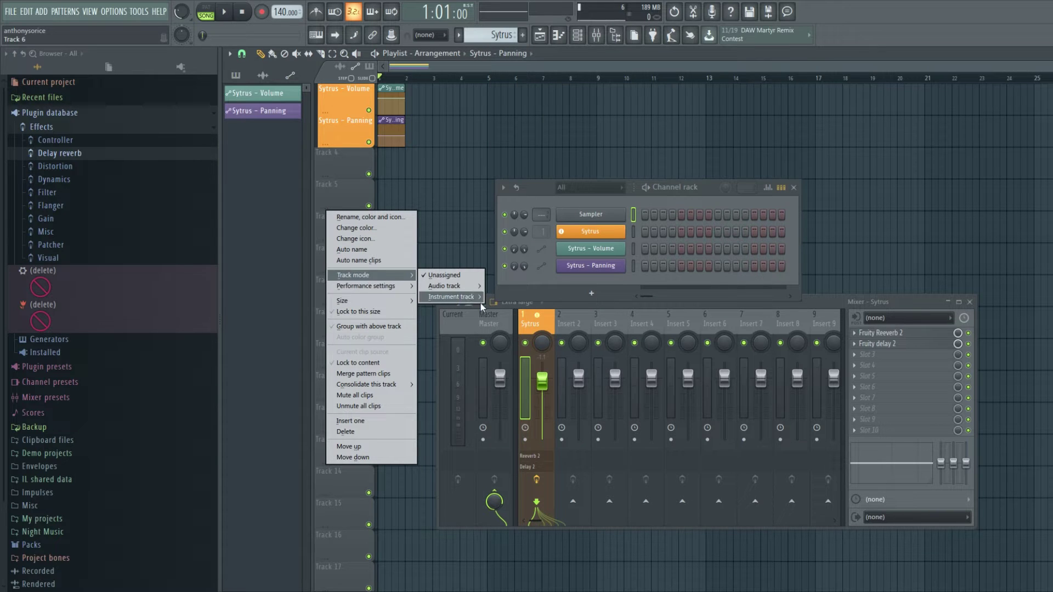
mouse_move(476, 297)
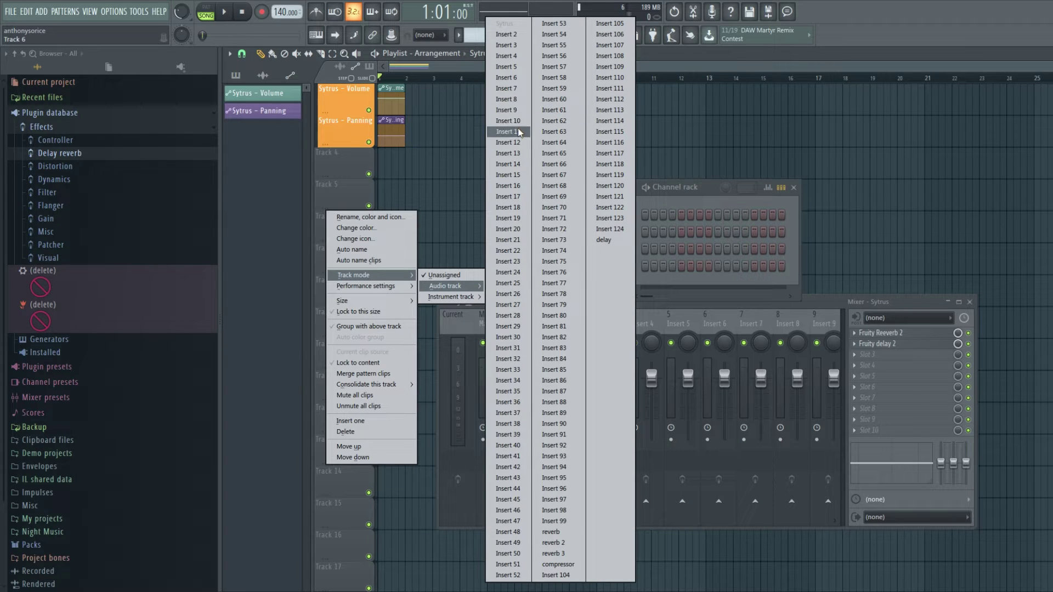
Step: Route the new audio track to mixer insert 8 and colour Track 6 teal
left_click(518, 100)
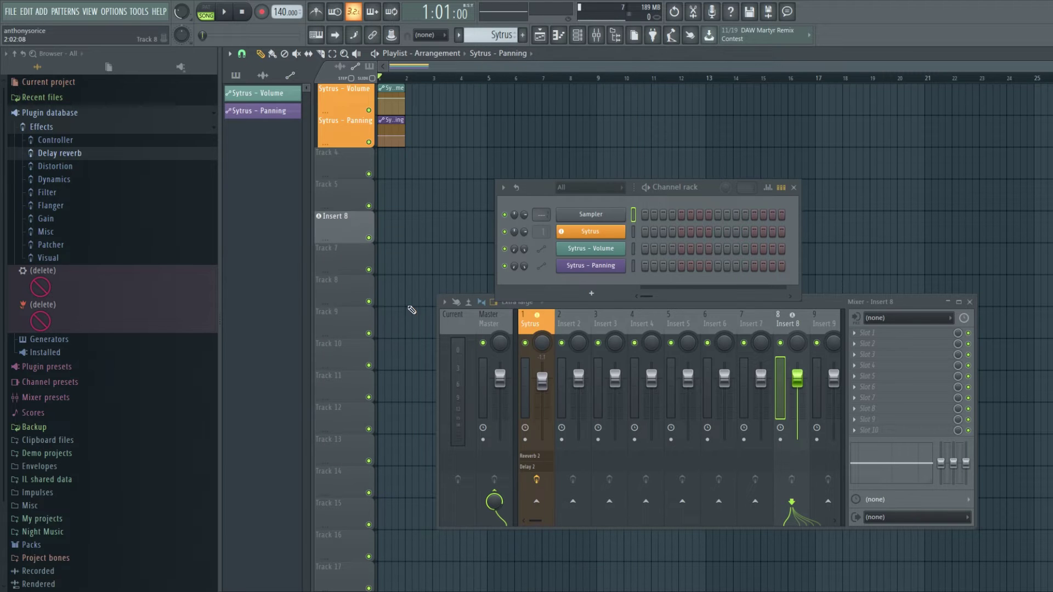
double_click(332, 216)
left_click(346, 231)
left_click(349, 232)
left_click(357, 231)
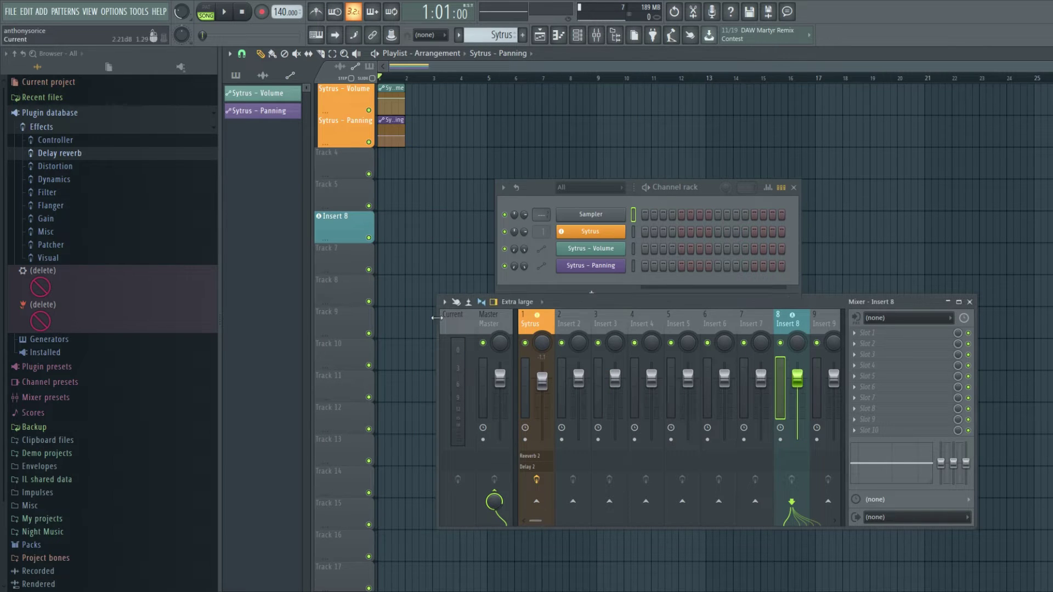
Step: Name mixer insert 8 'audio'
double_click(363, 230)
type("audfio")
key("Return")
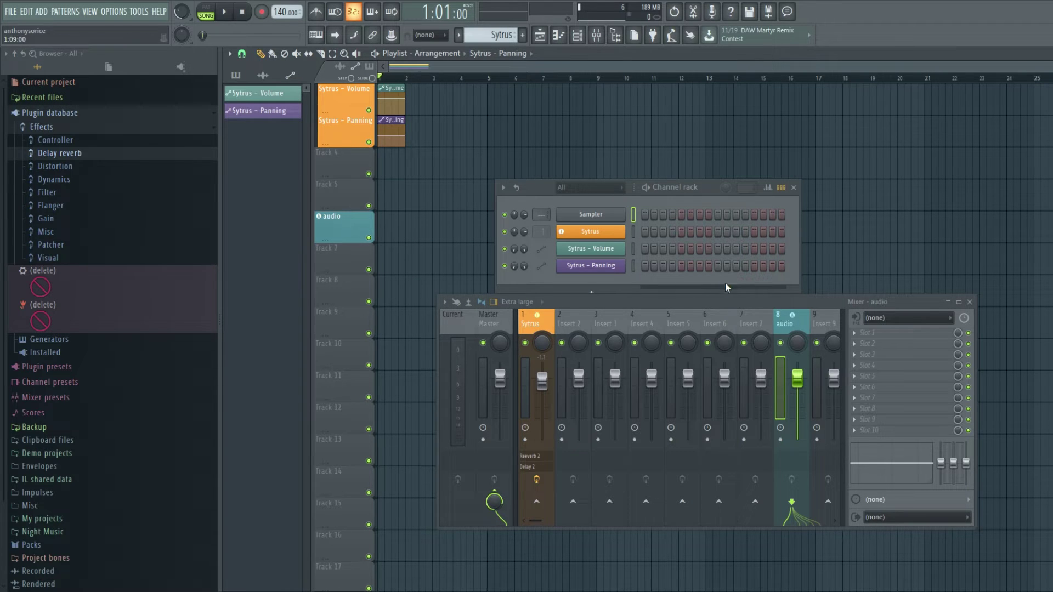
left_click_drag(537, 518, 545, 520)
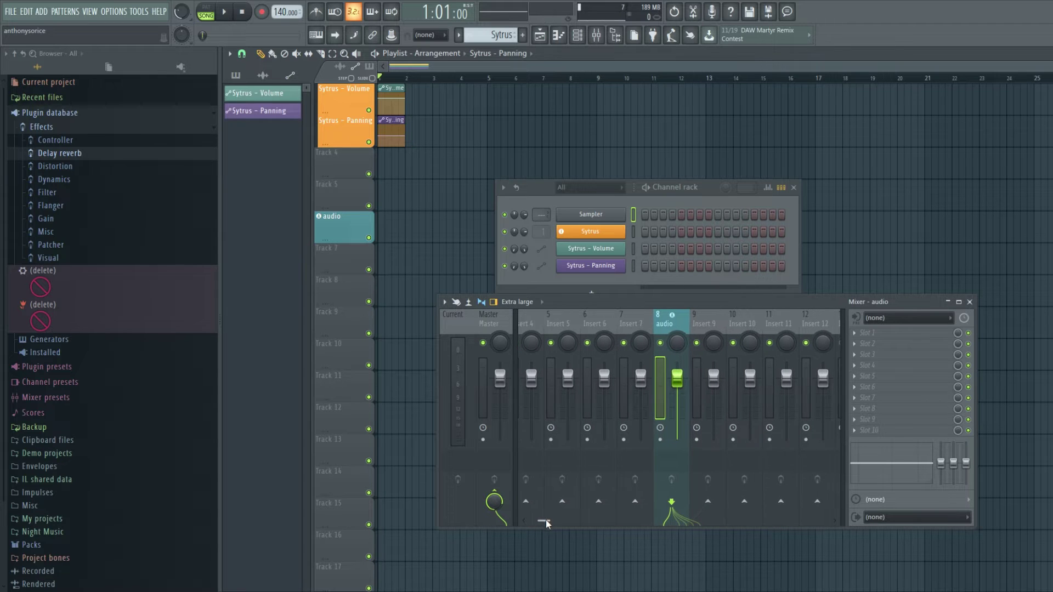
Step: Set the audio insert's input to In 2 and record a take into the playlist as an audio clip
left_click(898, 325)
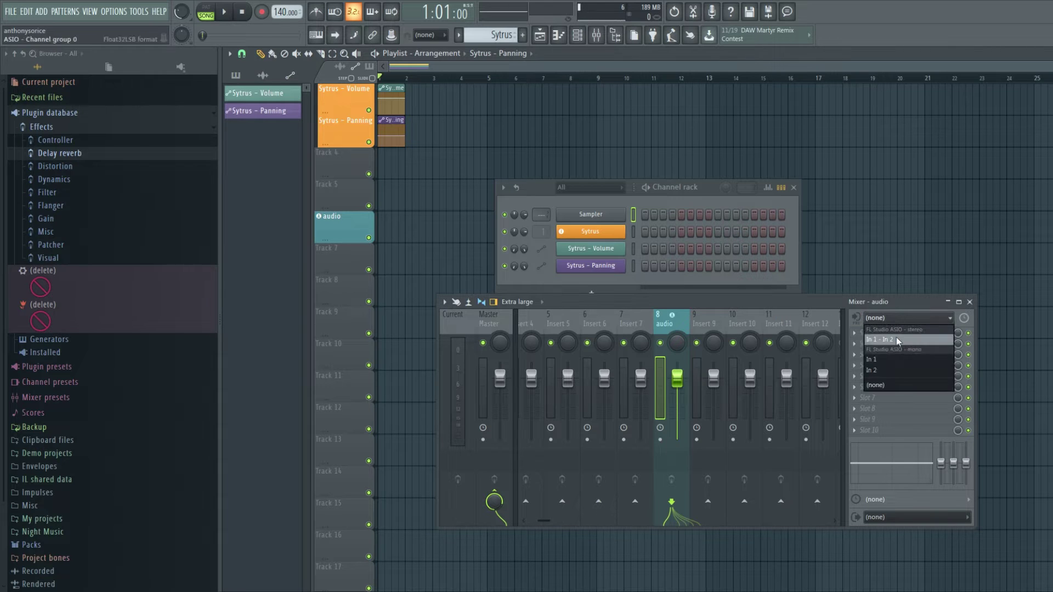
left_click(894, 370)
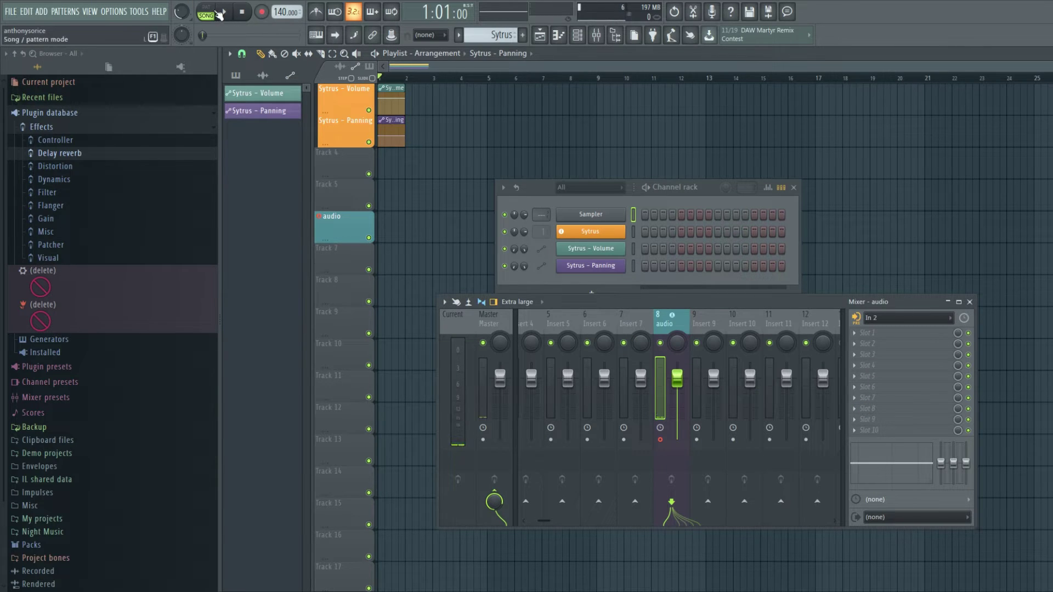
left_click(262, 12)
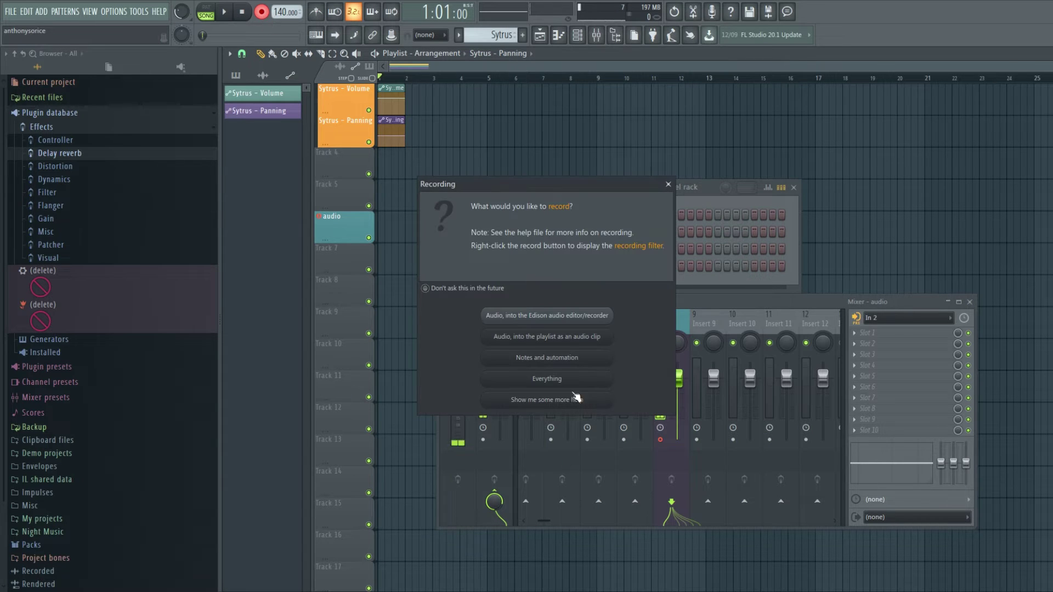
left_click(566, 339)
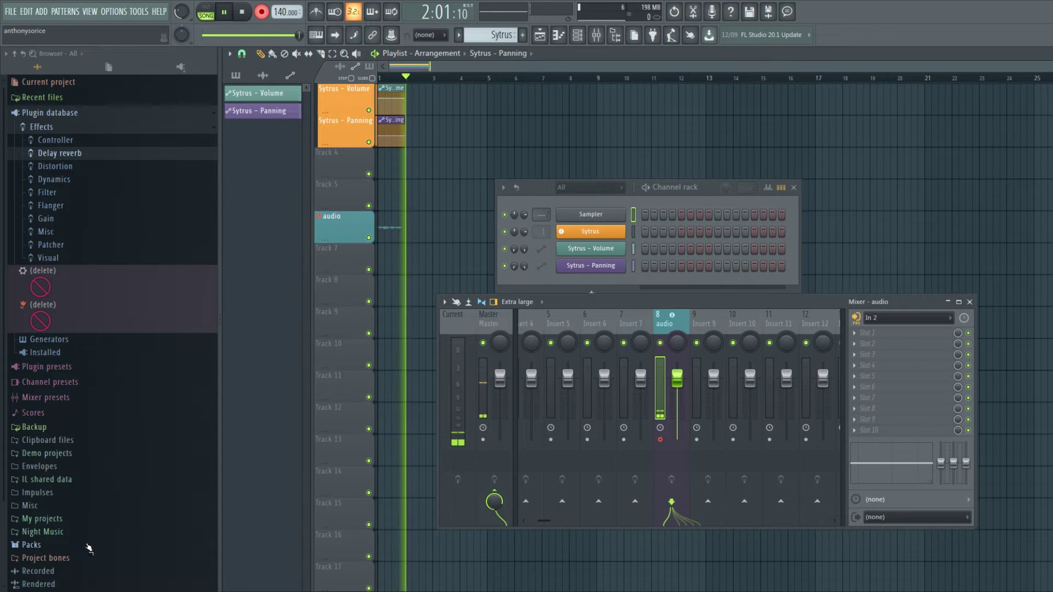
key("space")
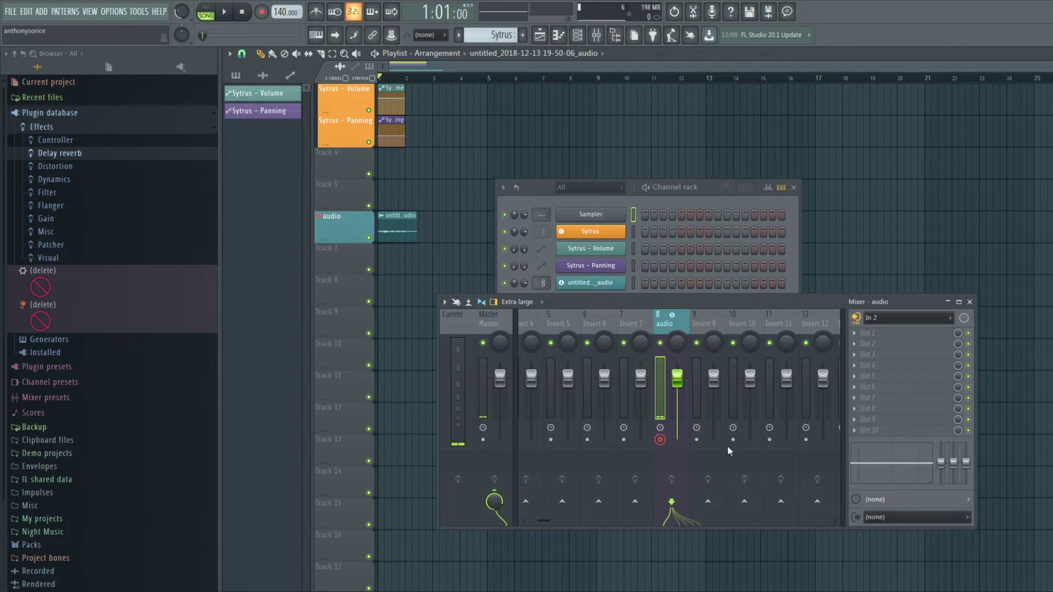
Step: Re-arm the audio insert, mute the first take, and record a second take into the playlist
left_click(659, 440)
left_click(660, 439)
left_click(369, 239)
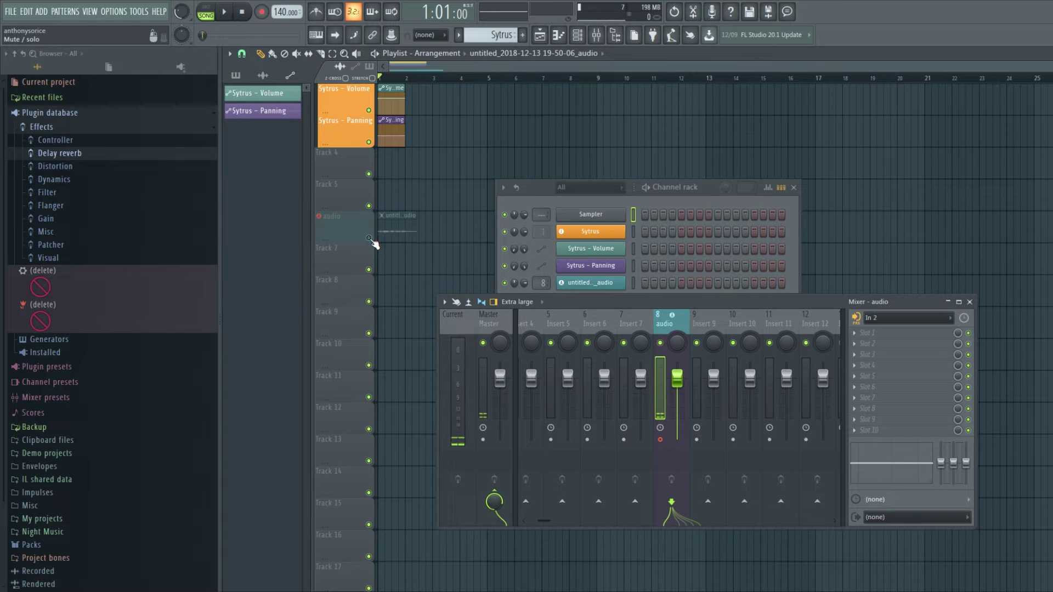
left_click(262, 12)
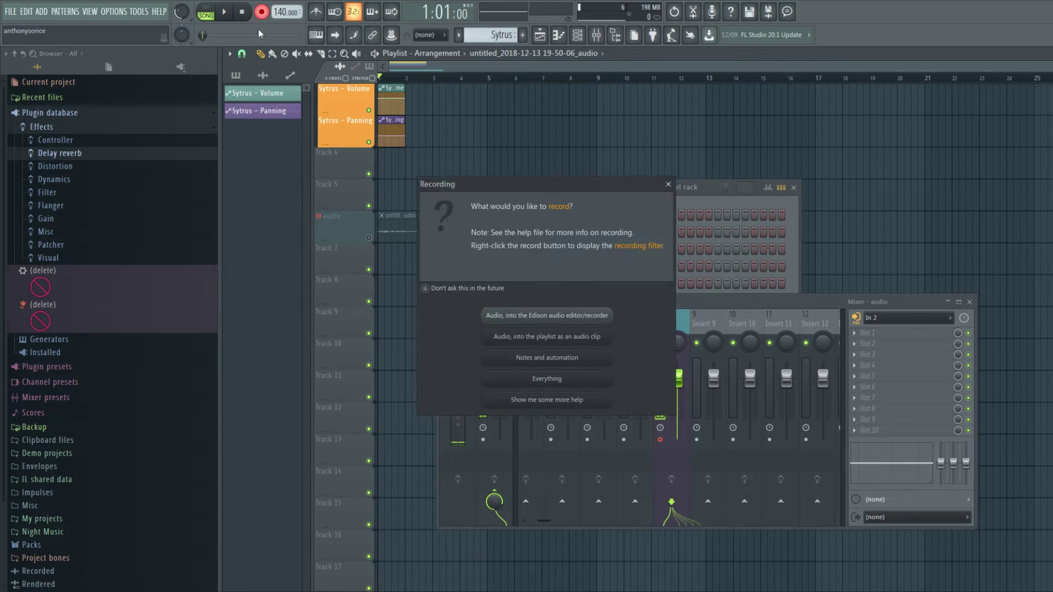
left_click(530, 345)
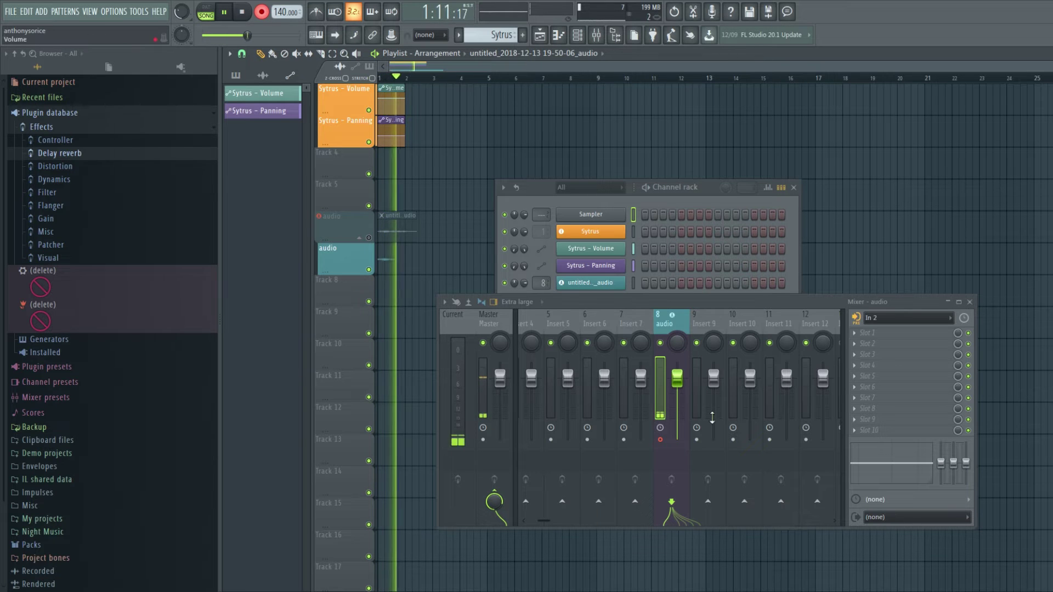
key("space")
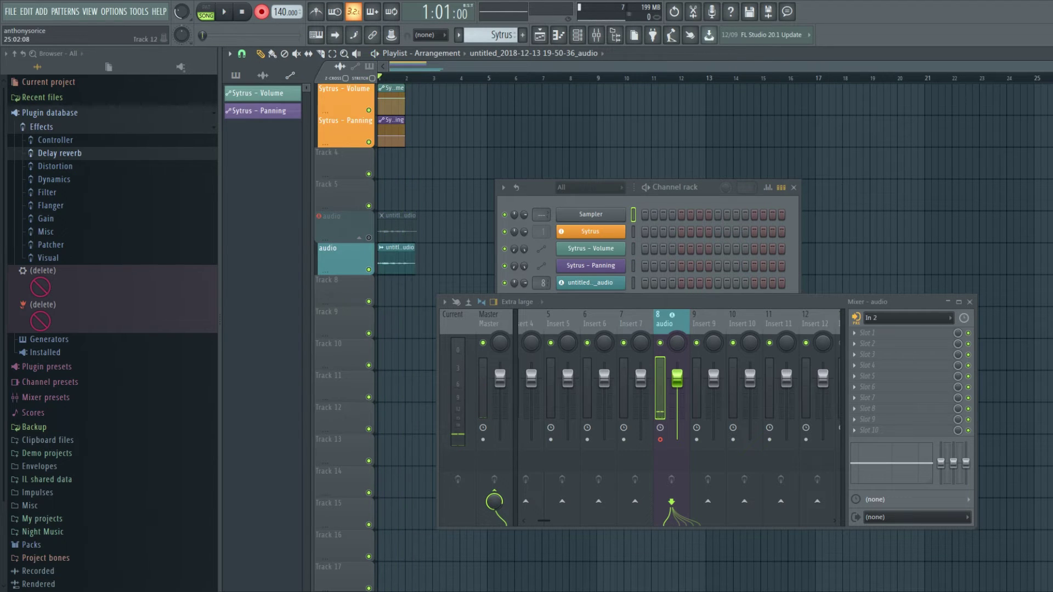
Step: Set the audio insert's input to (none) and move the channel rack to the right
left_click(908, 318)
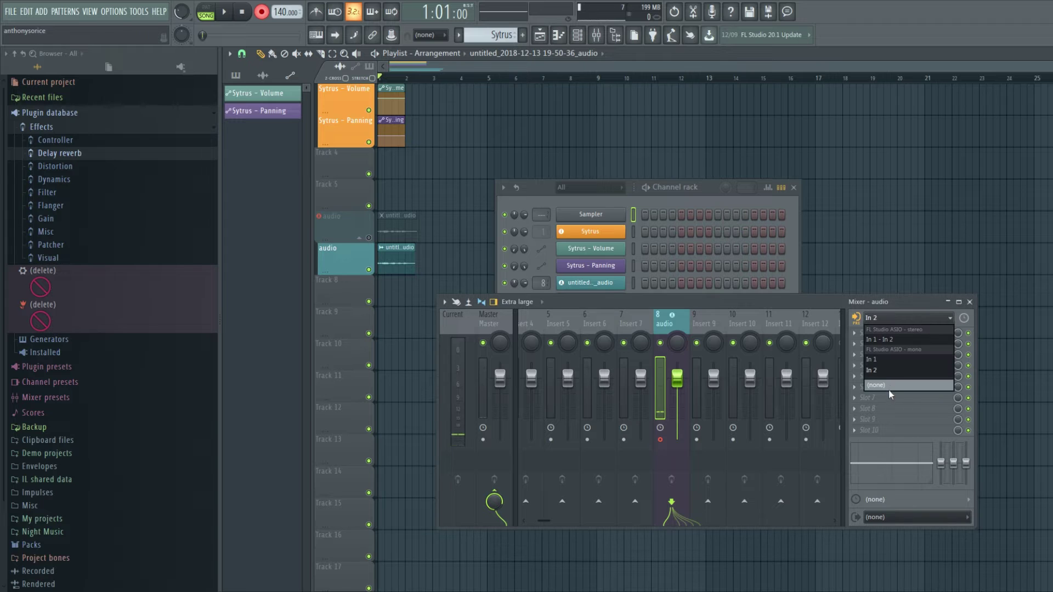
left_click(878, 320)
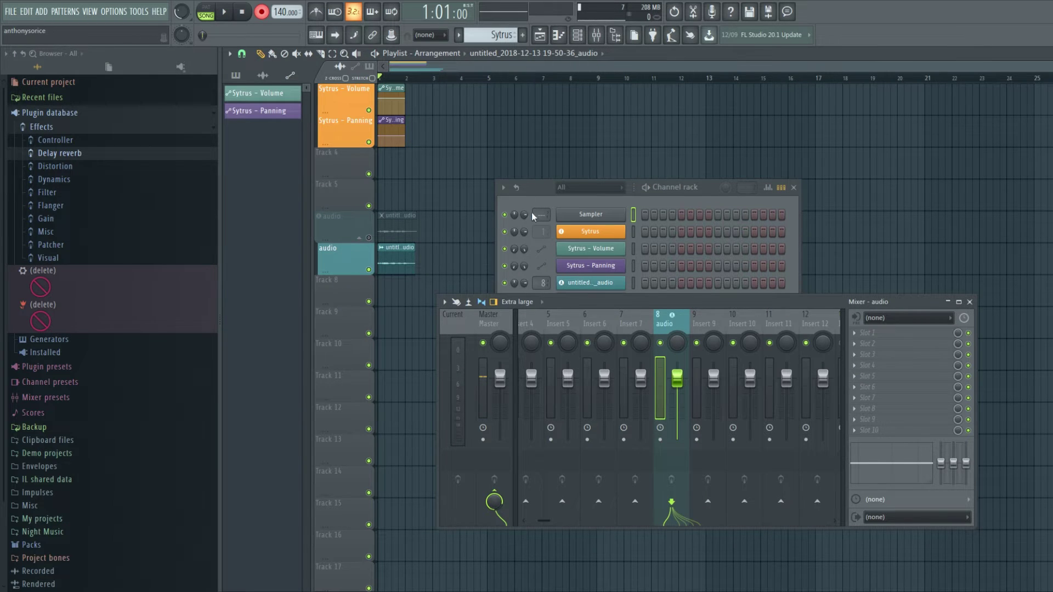
left_click_drag(714, 192, 1019, 202)
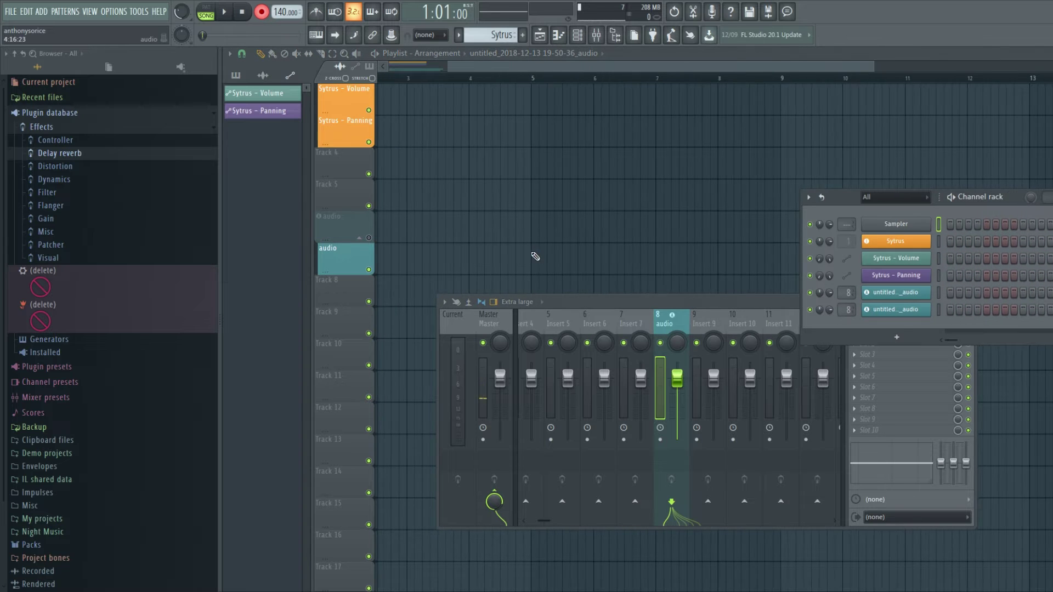
Step: Zoom the playlist across both takes, move the mixer lower, and collapse then re-expand the audio group track
scroll(526, 77, "up", 3)
left_click_drag(594, 302, 647, 427)
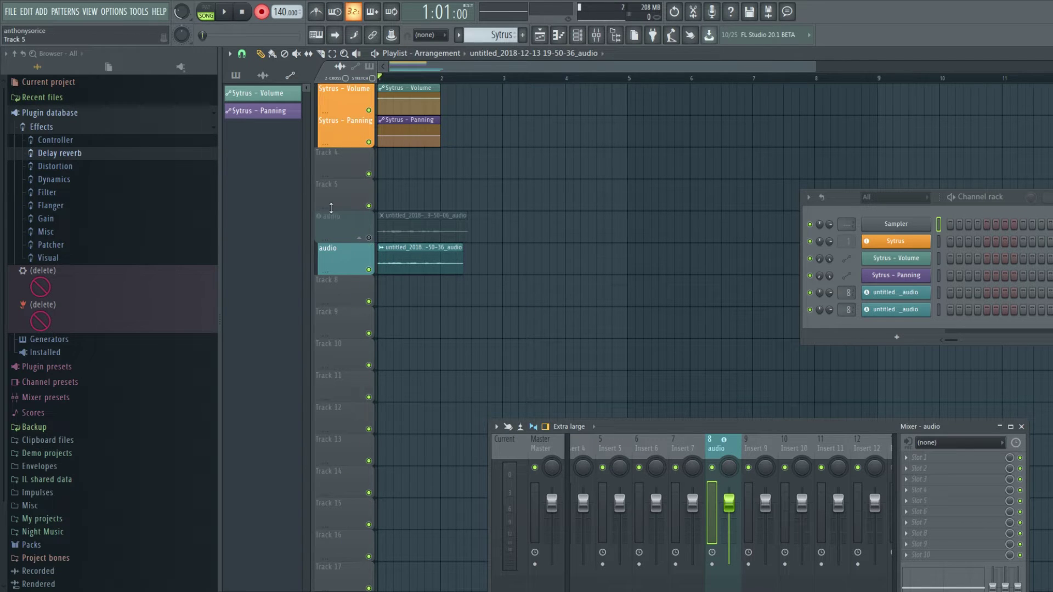
left_click(359, 238)
left_click(360, 239)
right_click(362, 245)
key("Escape")
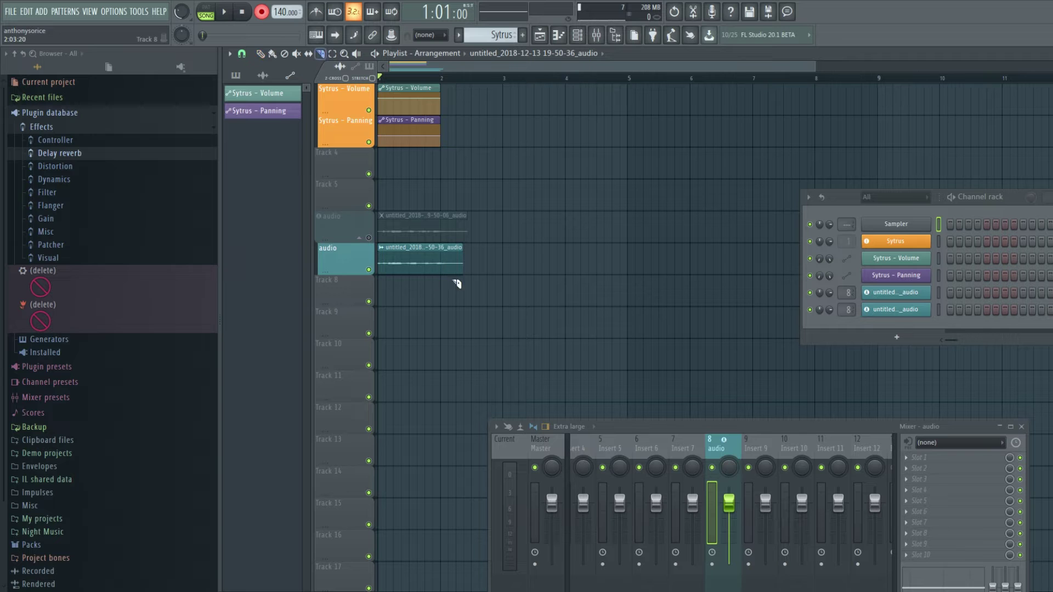
scroll(451, 297, "up", 2)
scroll(537, 344, "up", 3)
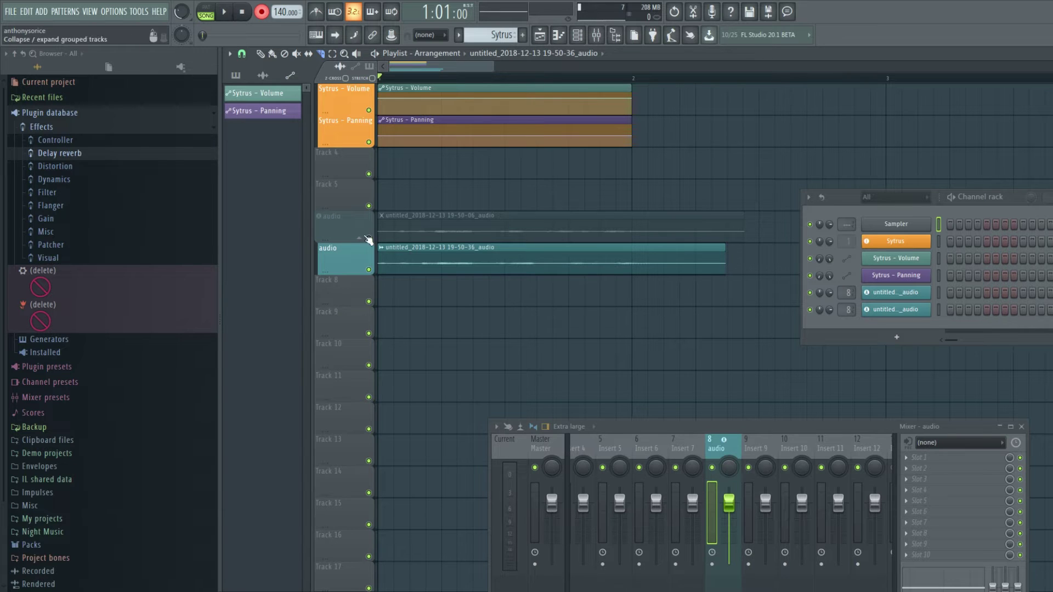
Step: Unmute the first take, mute the second, and play back the first take
left_click(368, 237)
left_click(368, 269)
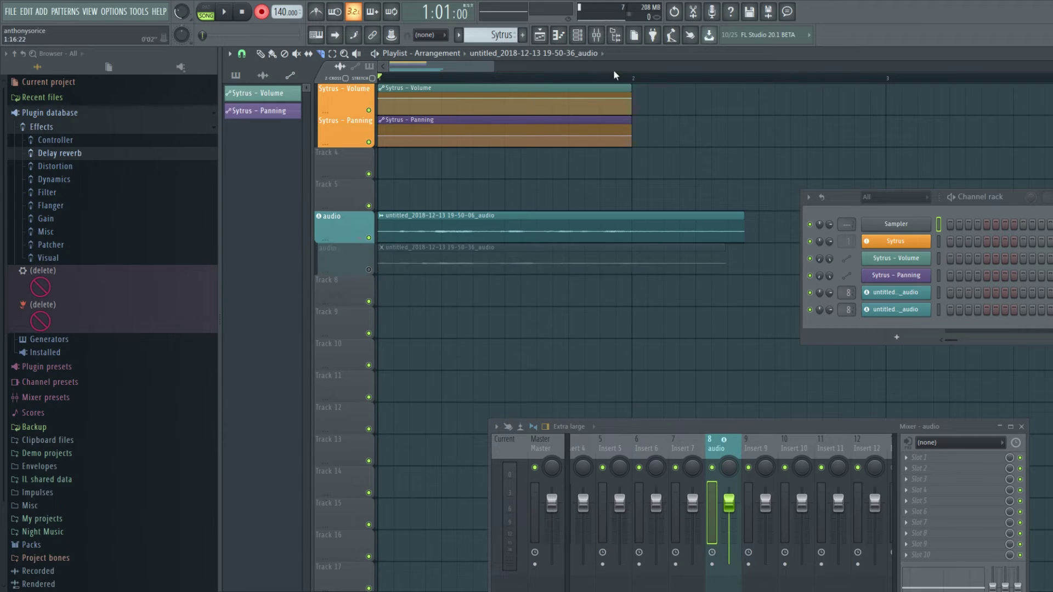
key("space")
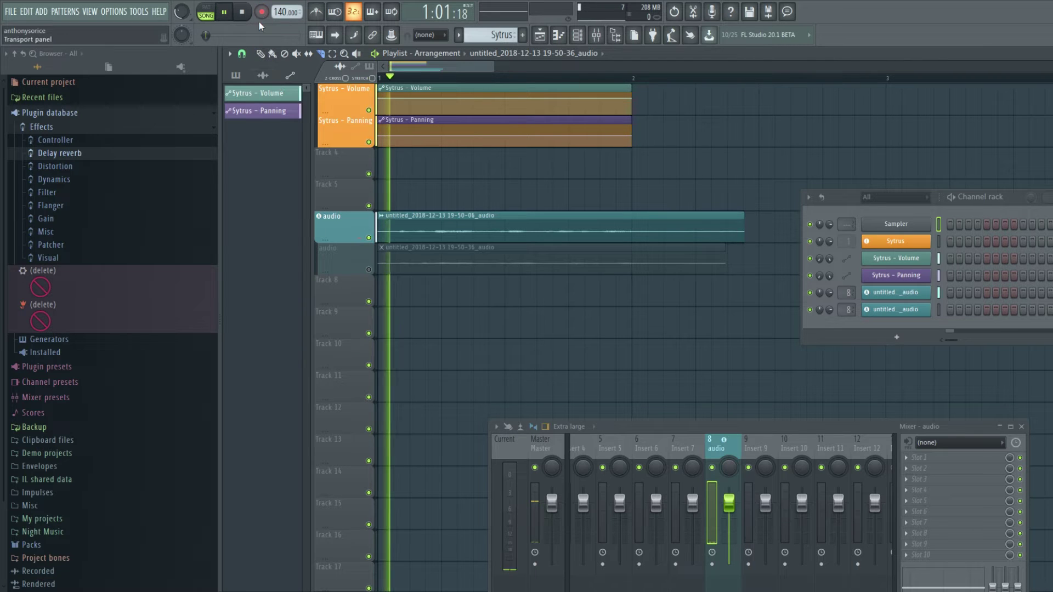
key("space")
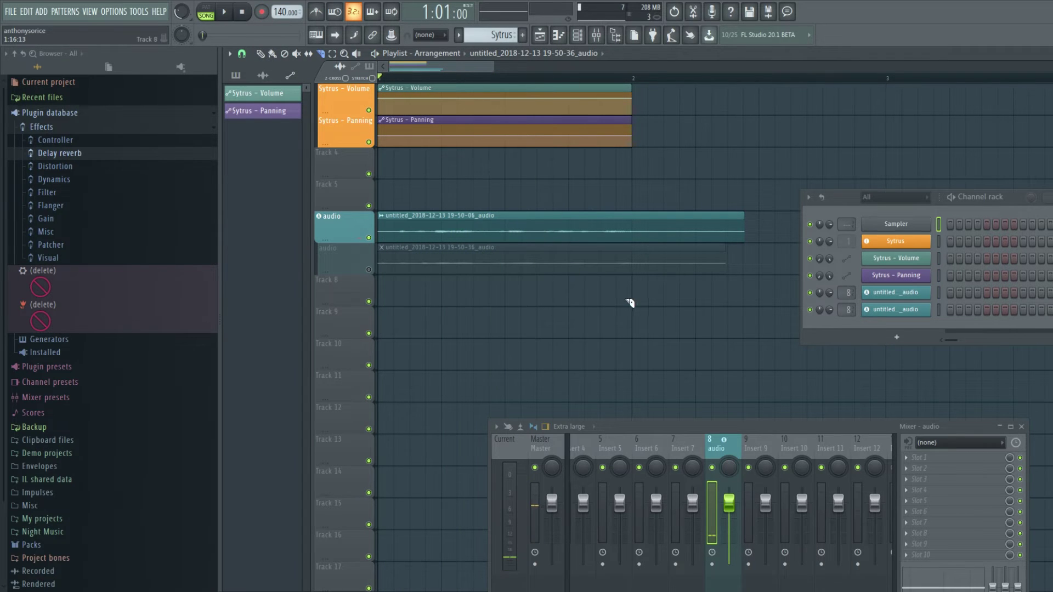
key("space")
key("space")
Step: Slice the takes and delete the end of the first take and the start of the second
left_click(503, 248)
key("p")
right_click(535, 234)
left_click(369, 269)
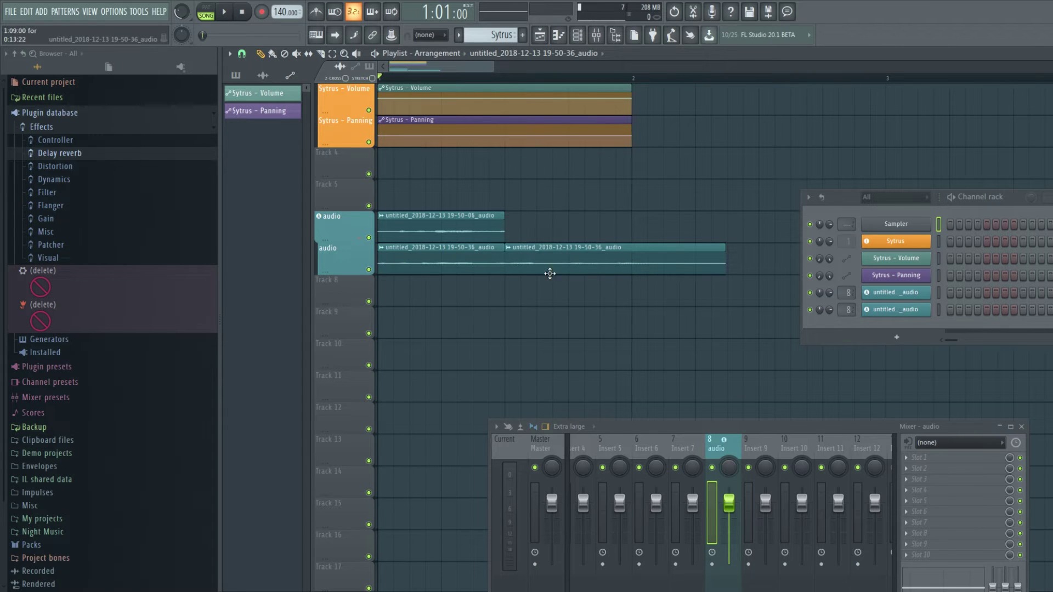
key("space")
key("space")
right_click(482, 269)
key("space")
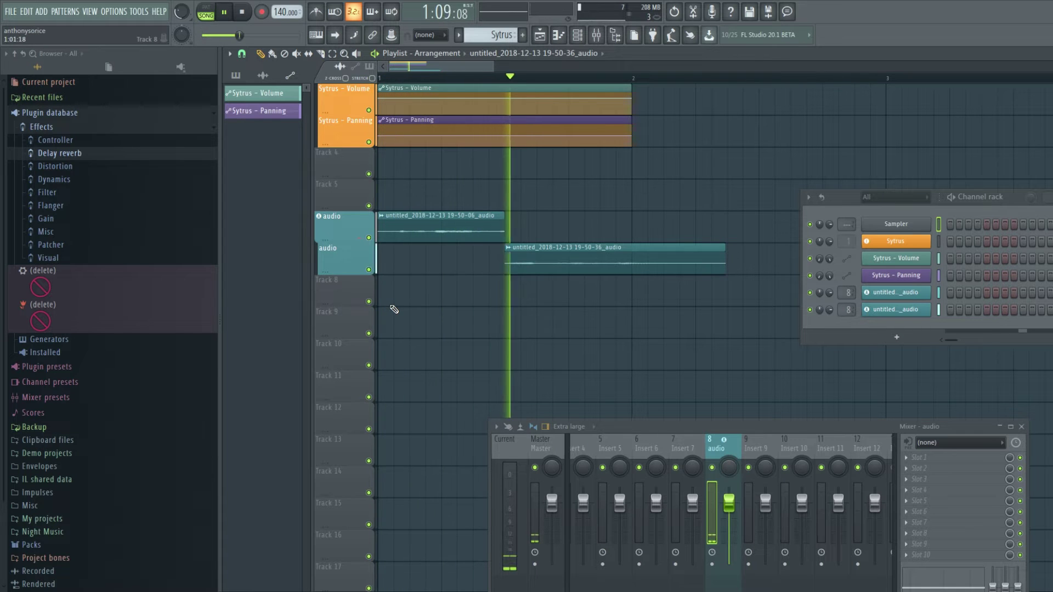
key("space")
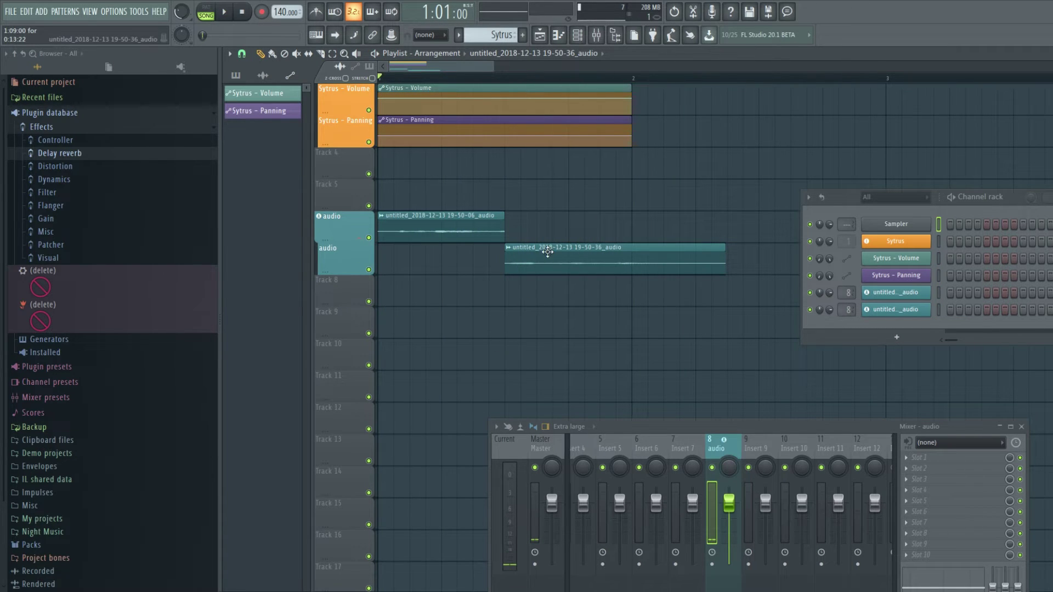
Step: Move the second take's remainder onto the first audio track right after the first take and play it
left_click_drag(549, 249, 549, 216)
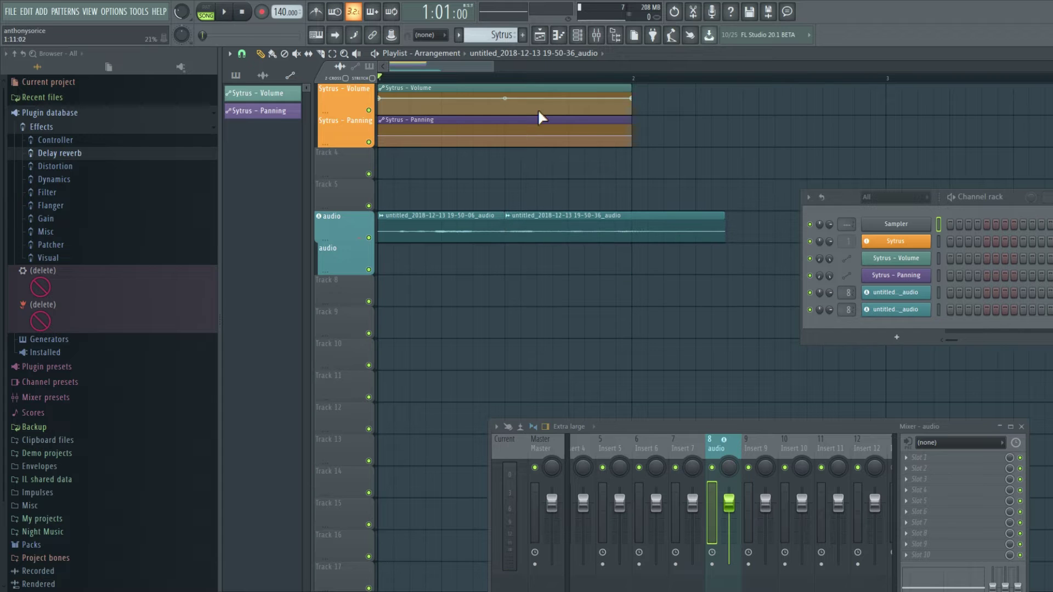
scroll(723, 206, "down", 2)
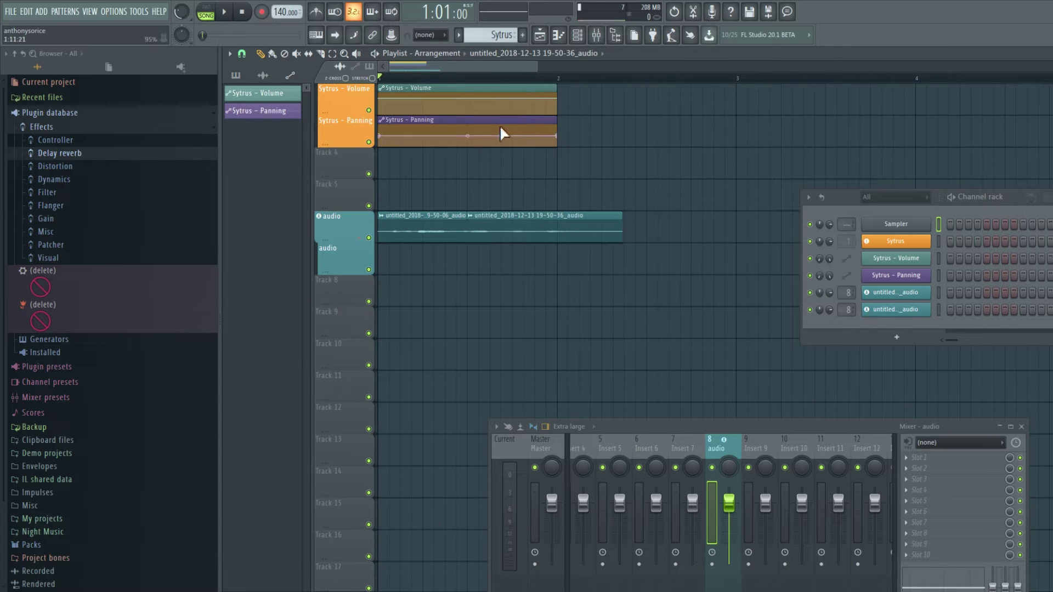
key("space")
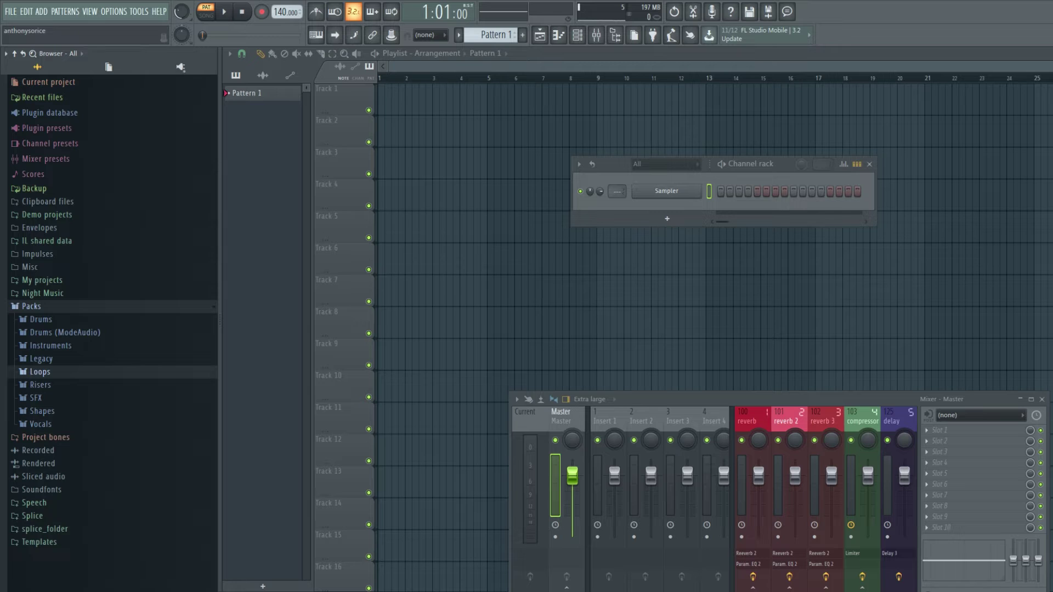
Step: Drag the DL Breaker loop from Packs > Loops onto the playlist
left_click(40, 372)
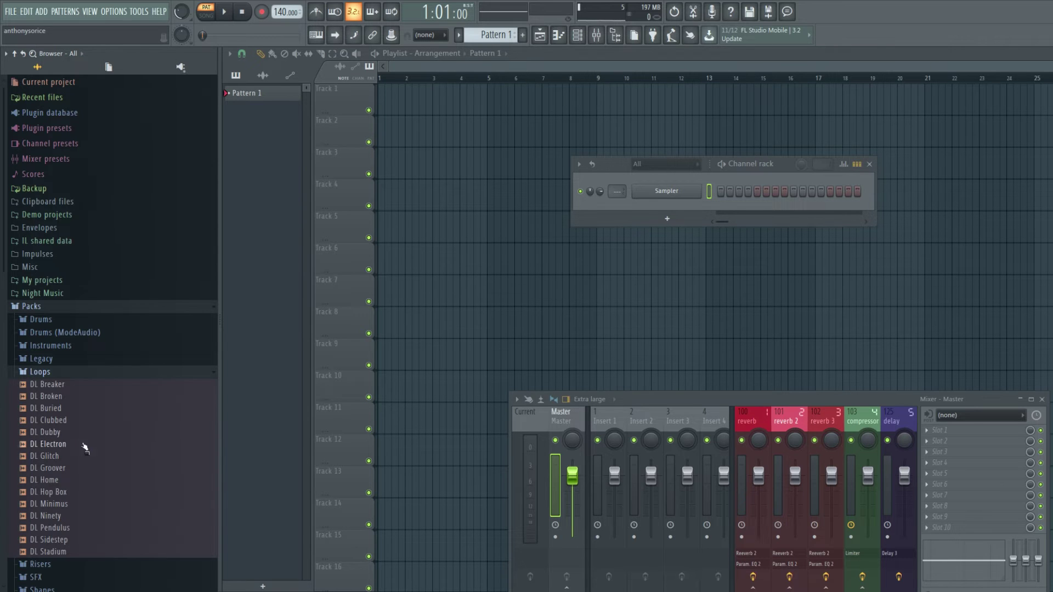
left_click_drag(61, 389, 607, 130)
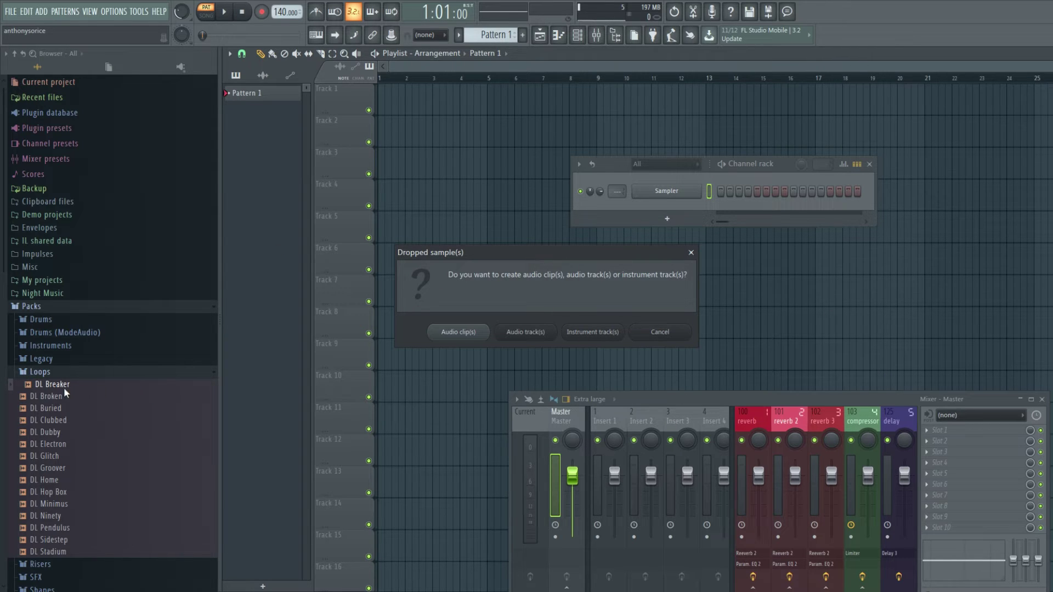
Step: Add the dropped DL Breaker loop as an instrument track and preview it
left_click(593, 334)
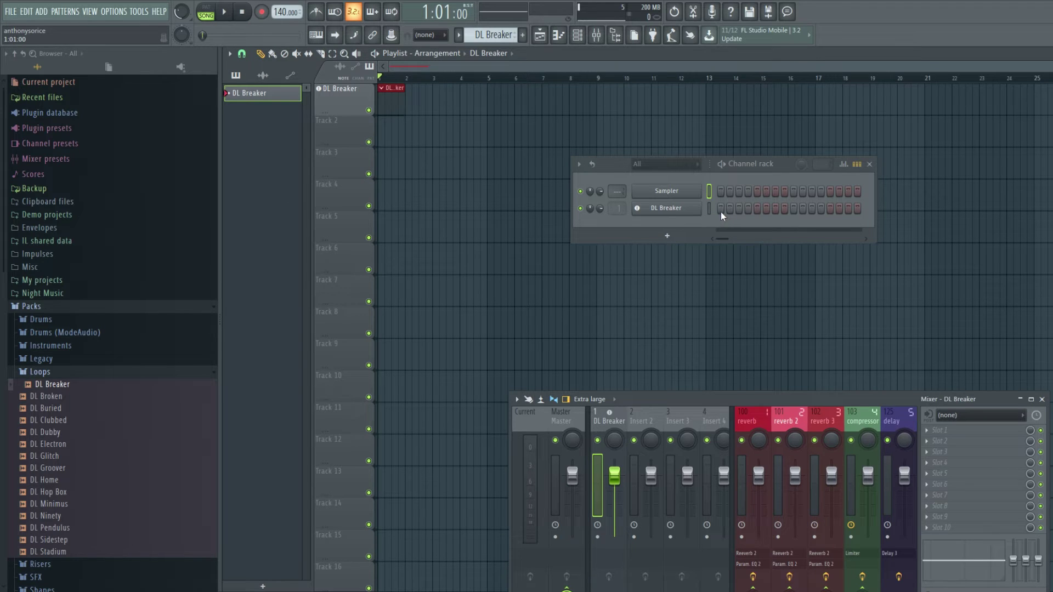
left_click(224, 12)
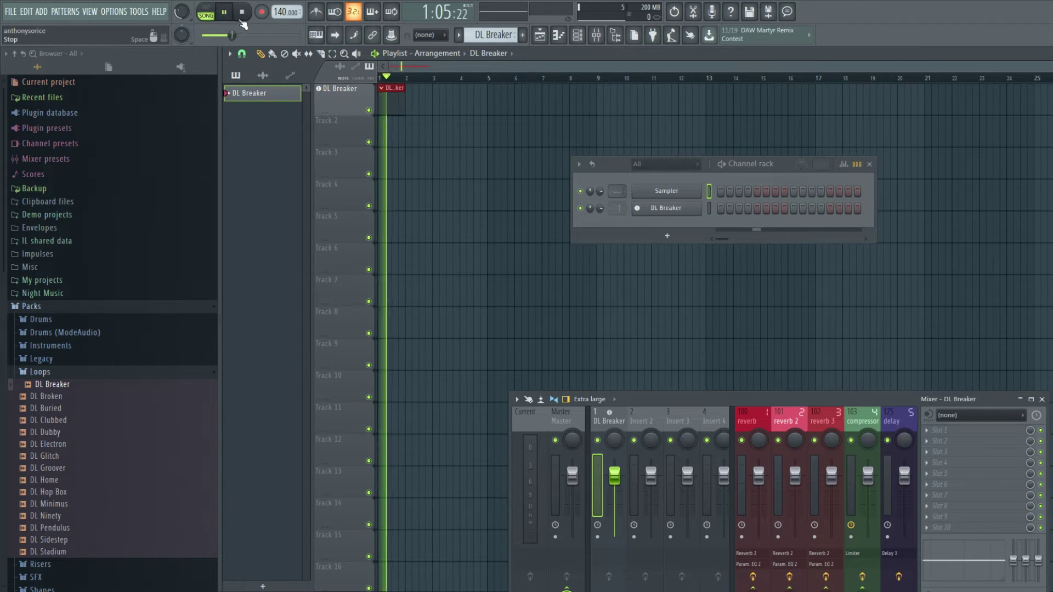
left_click(242, 12)
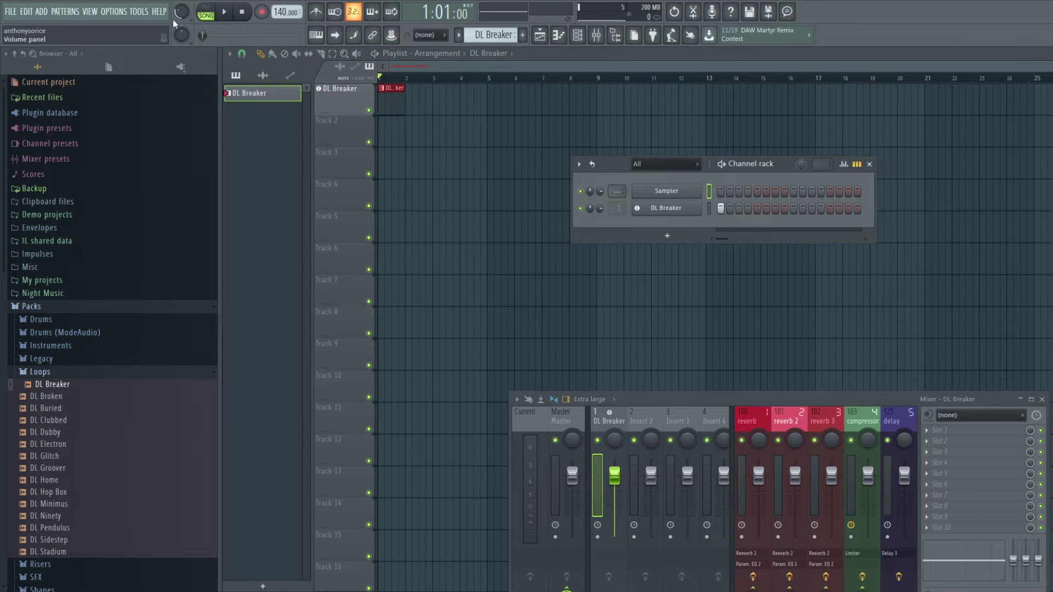
left_click(229, 14)
left_click(242, 11)
Step: Colour the DL Breaker channel purple
left_click_drag(709, 398, 681, 333)
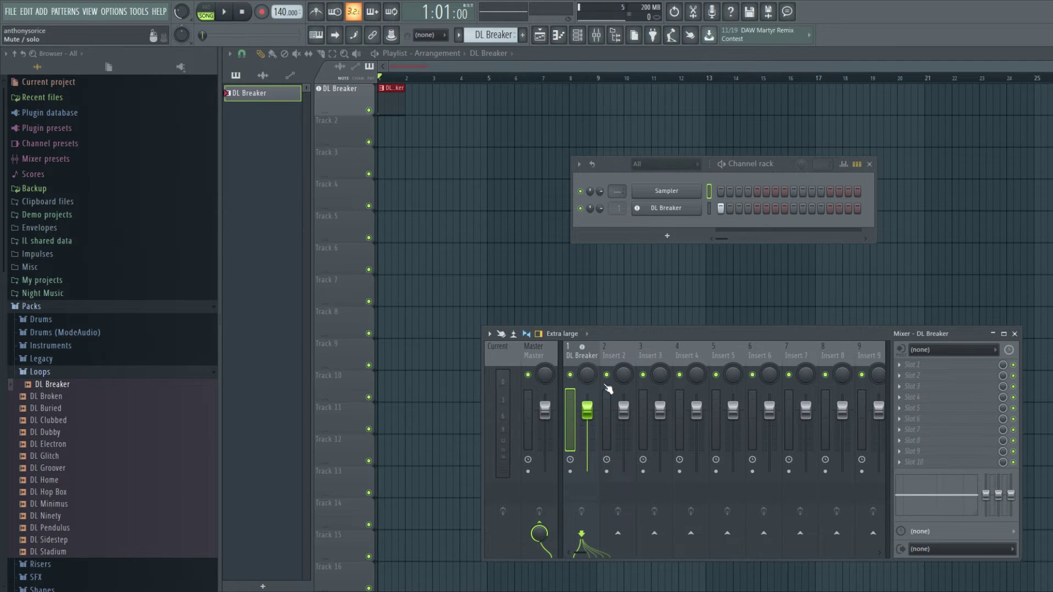
left_click(667, 212, "shift")
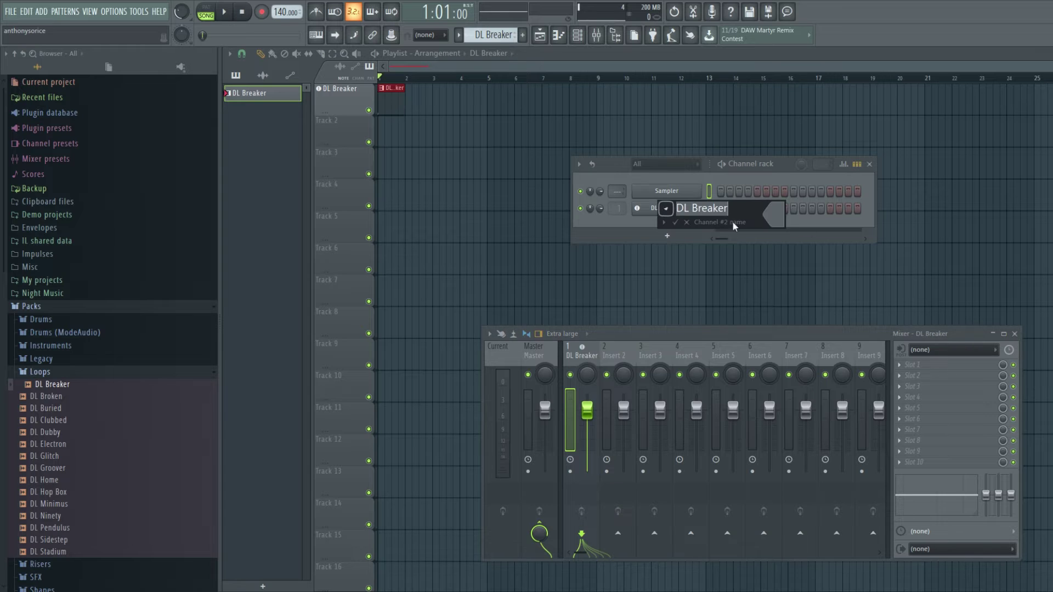
left_click(785, 219)
left_click(865, 232)
left_click(675, 223)
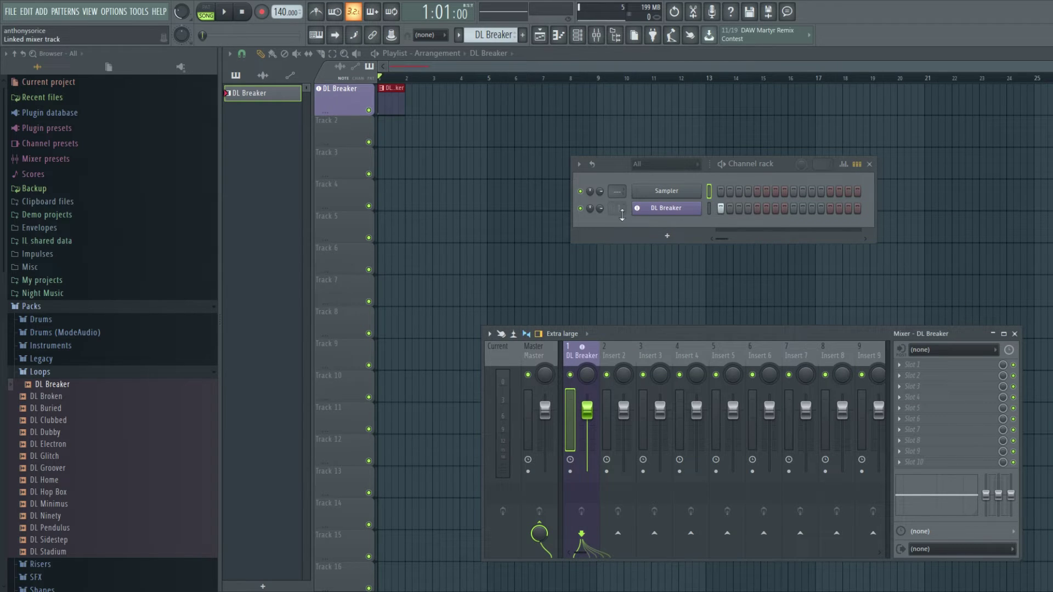
Step: Route DL Breaker to mixer insert 1 and load Fruity Fast Dist into its first effect slot
mouse_move(622, 209)
left_mouse_down()
mouse_move(622, 194)
mouse_move(622, 209)
left_mouse_up()
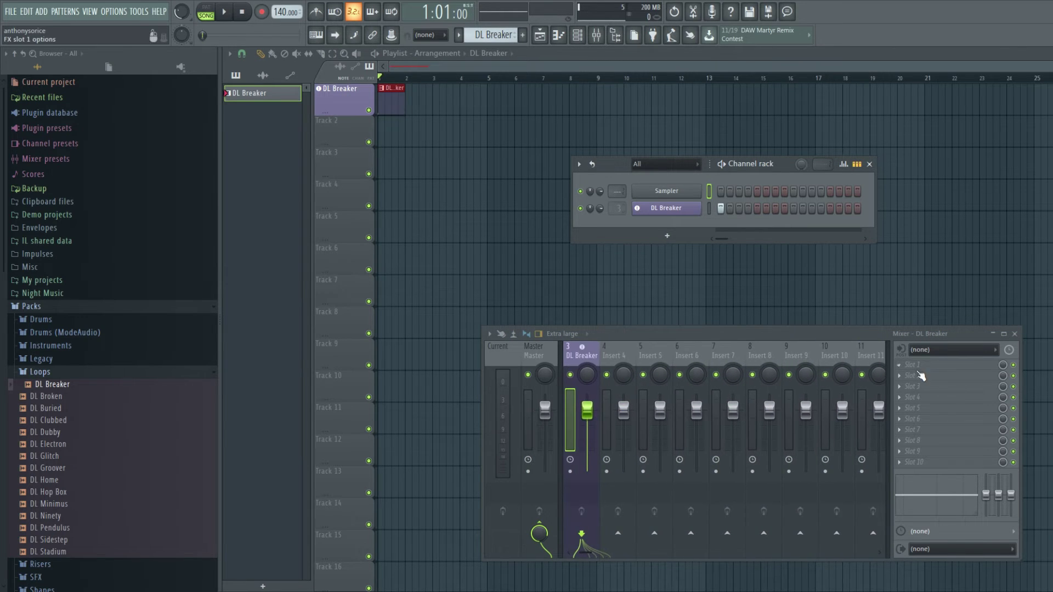
left_click(919, 365)
mouse_move(1041, 373)
left_click(970, 383)
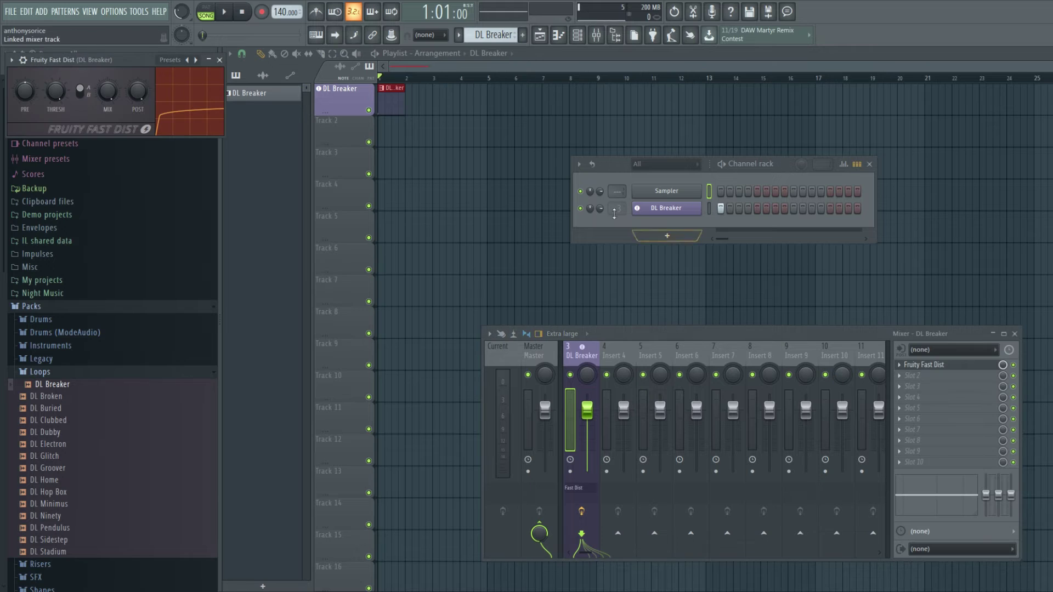
left_click_drag(618, 209, 617, 224)
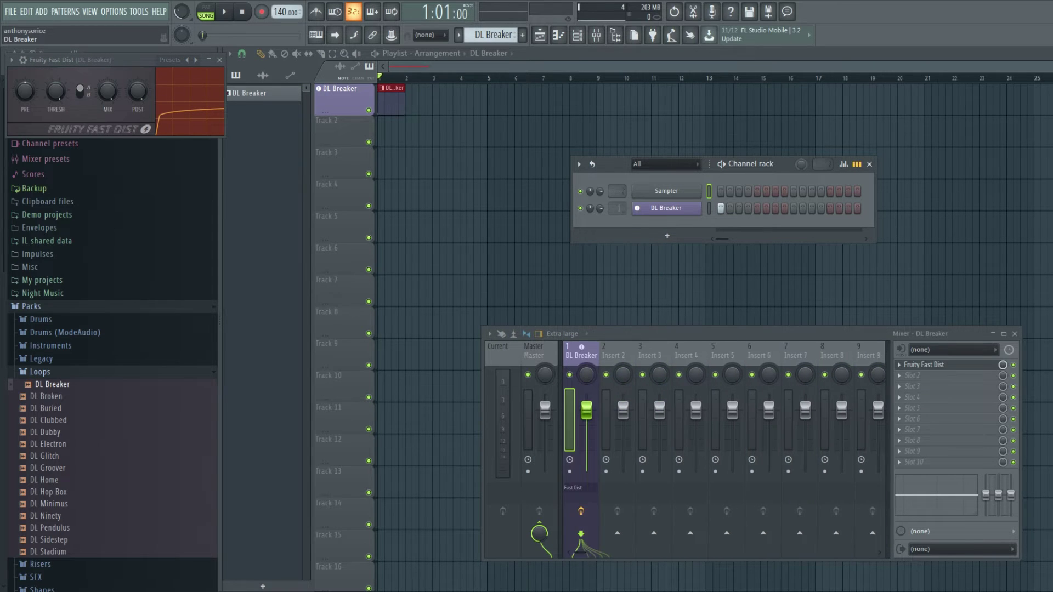
left_click(220, 61)
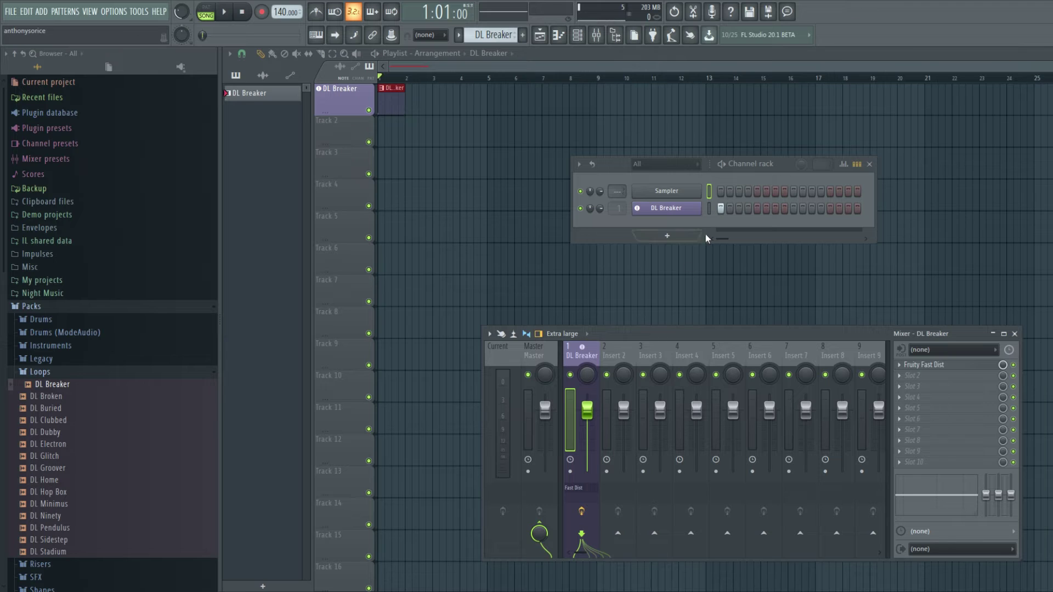
Step: Open the DL Breaker channel's options and plugin list, then dismiss it
right_click(666, 208)
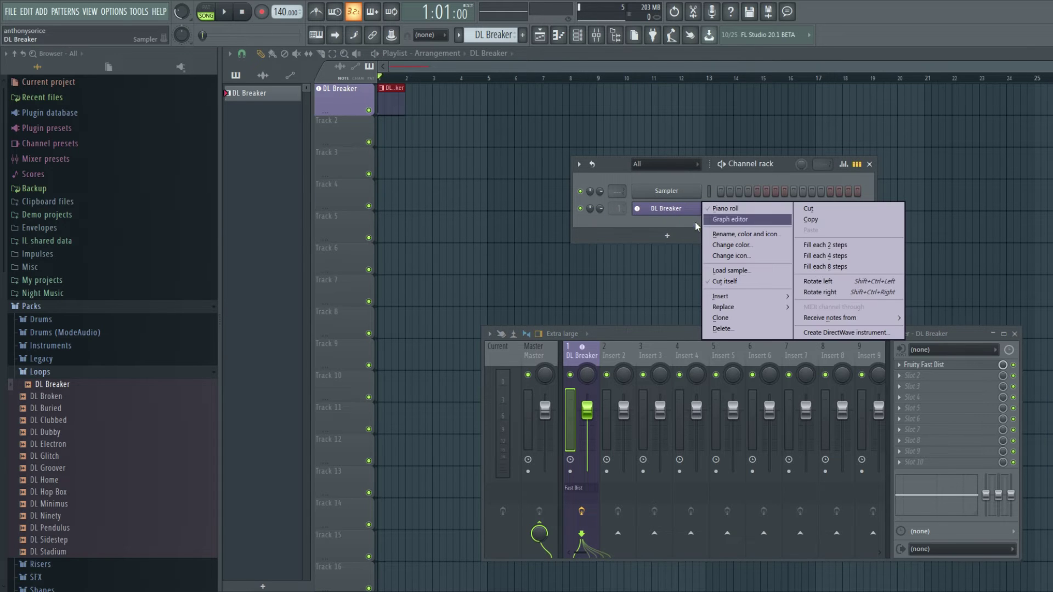
left_click(644, 237)
left_click(522, 232)
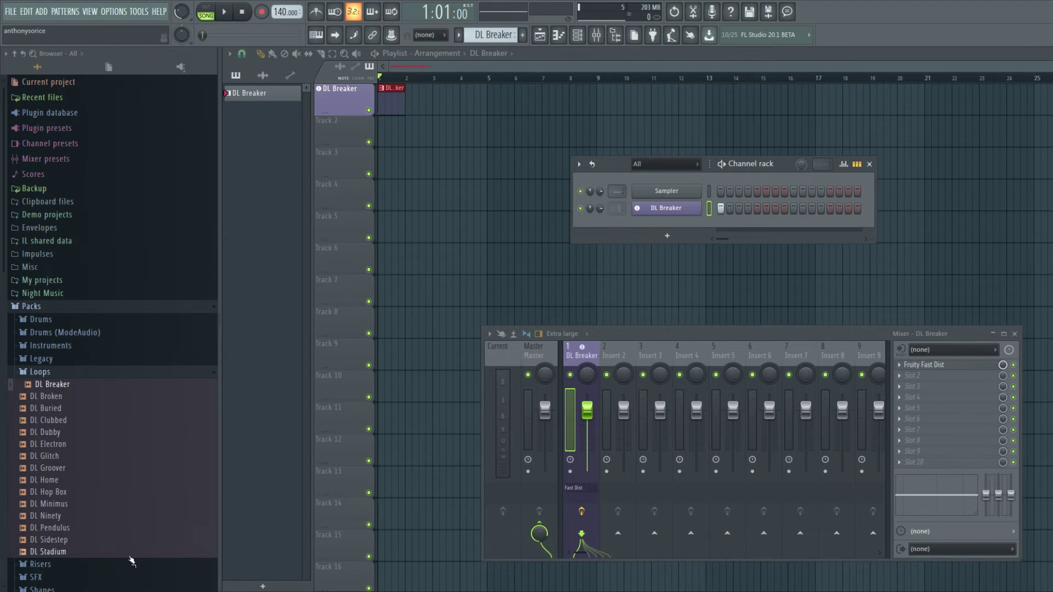
Step: Drop the DL Electron loop into the playlist as an audio track
left_click_drag(44, 445, 343, 236)
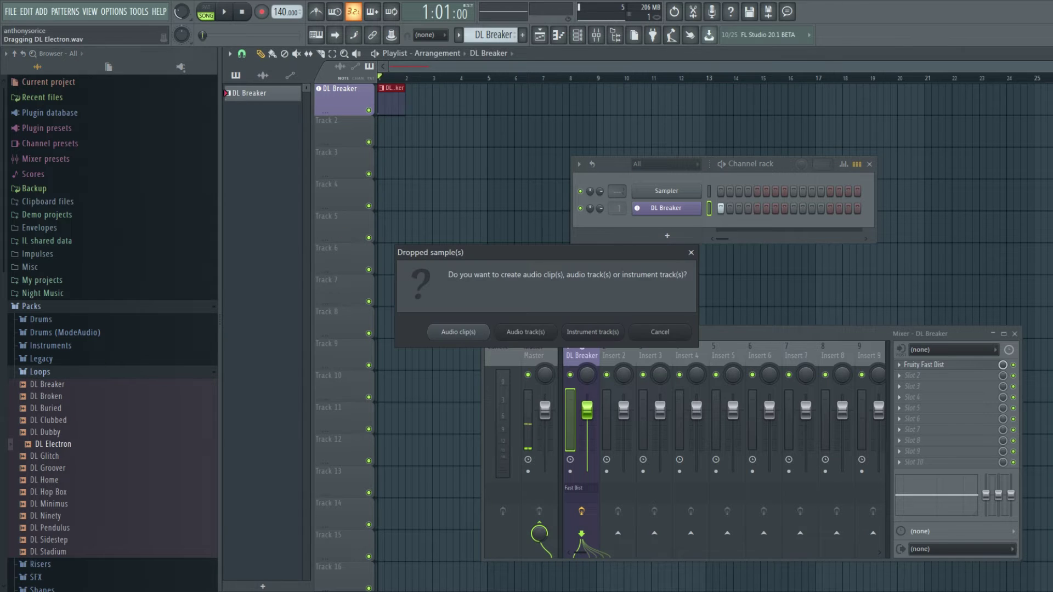
left_click(526, 339)
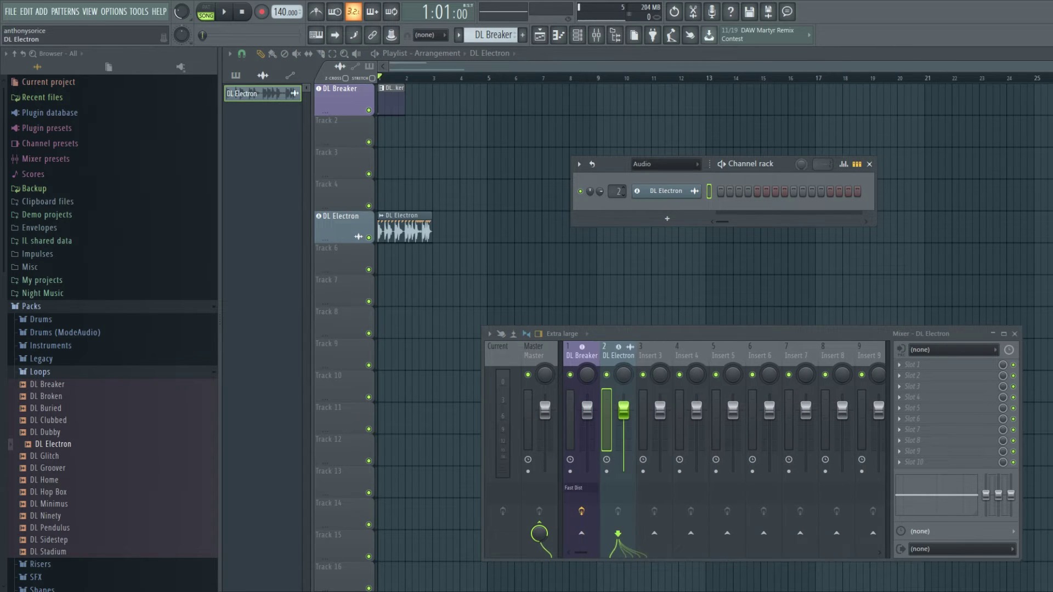
scroll(617, 191, "up", 1)
scroll(617, 191, "up", 5)
scroll(617, 190, "down", 1)
scroll(617, 191, "up", 2)
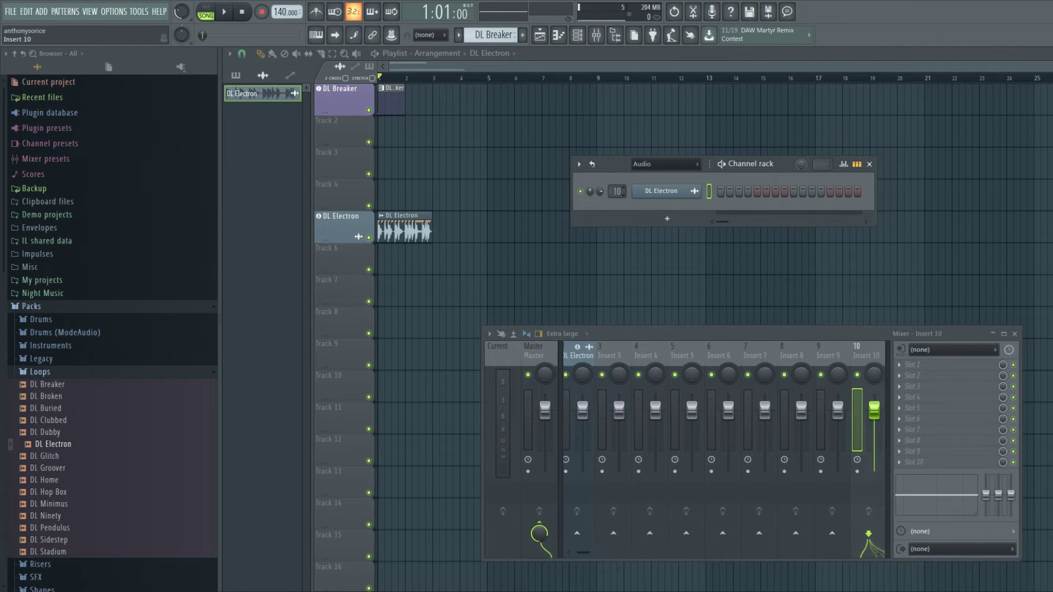
scroll(617, 191, "down", 6)
scroll(617, 191, "down", 3)
scroll(617, 190, "up", 7)
scroll(617, 191, "down", 5)
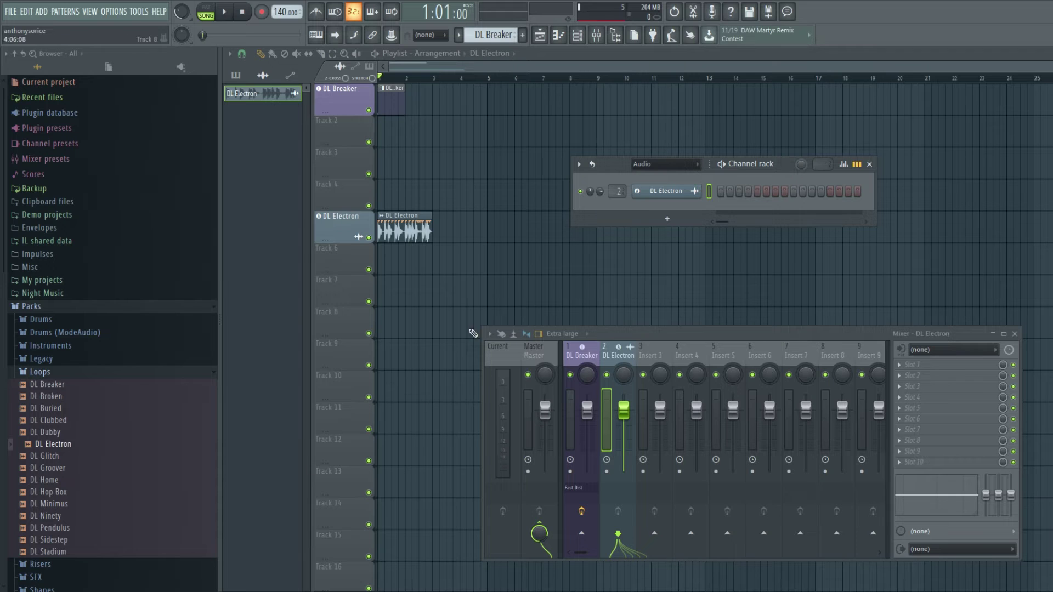
Step: Create a DL Electron volume automation clip and lower its first point for a fade-in
right_click(622, 408)
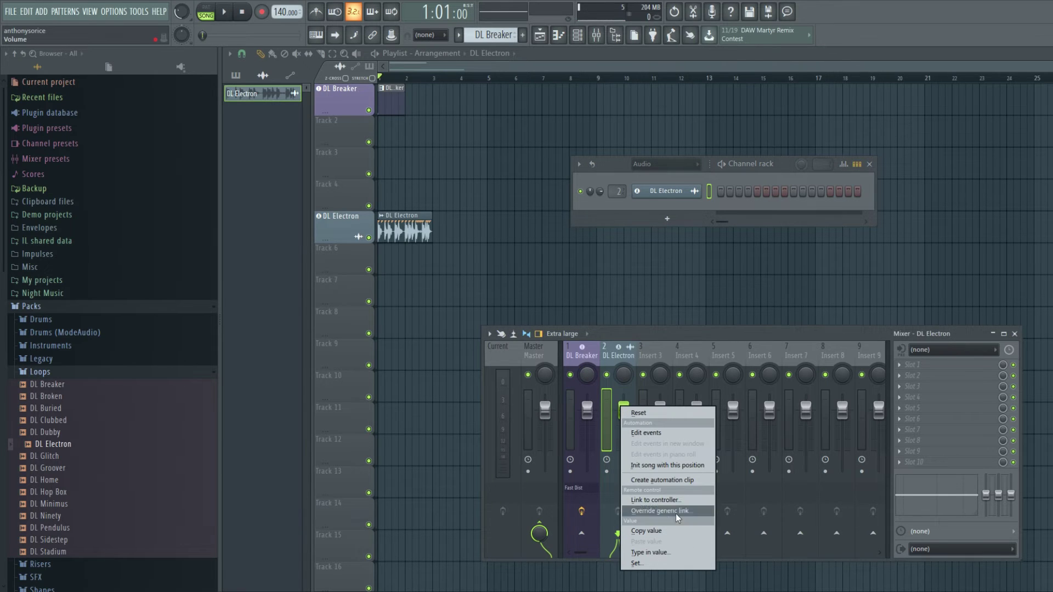
left_click(667, 481)
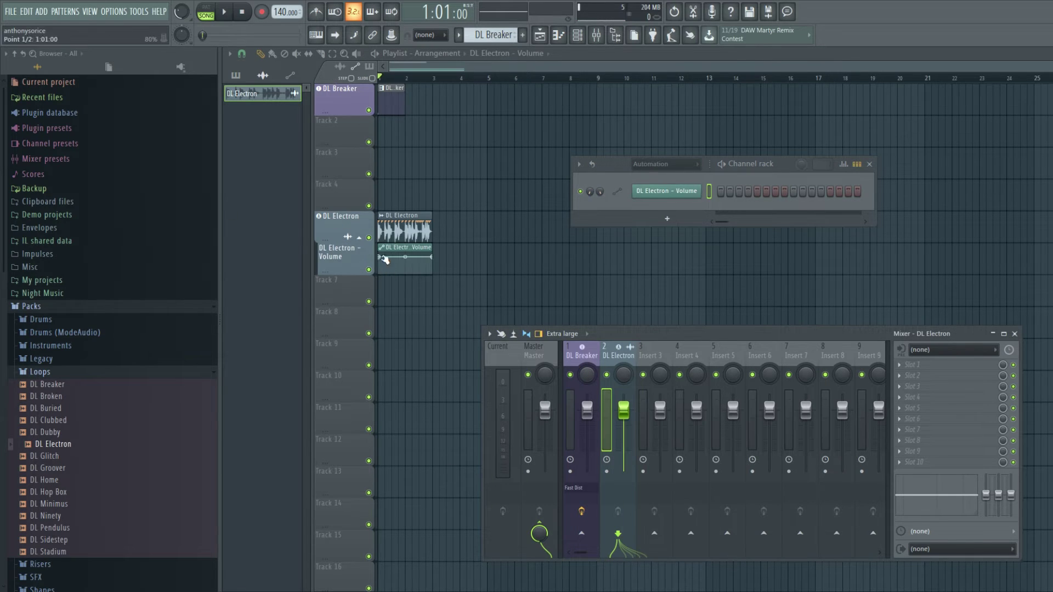
left_click_drag(380, 265, 380, 272)
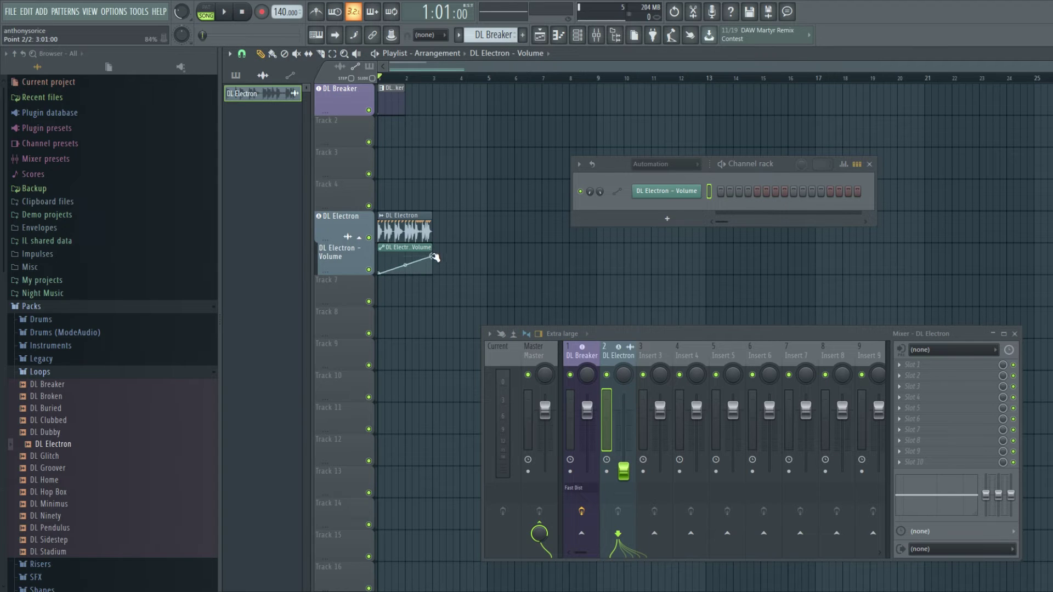
Step: Set the project tempo to 100 BPM and play the song
right_click(280, 12)
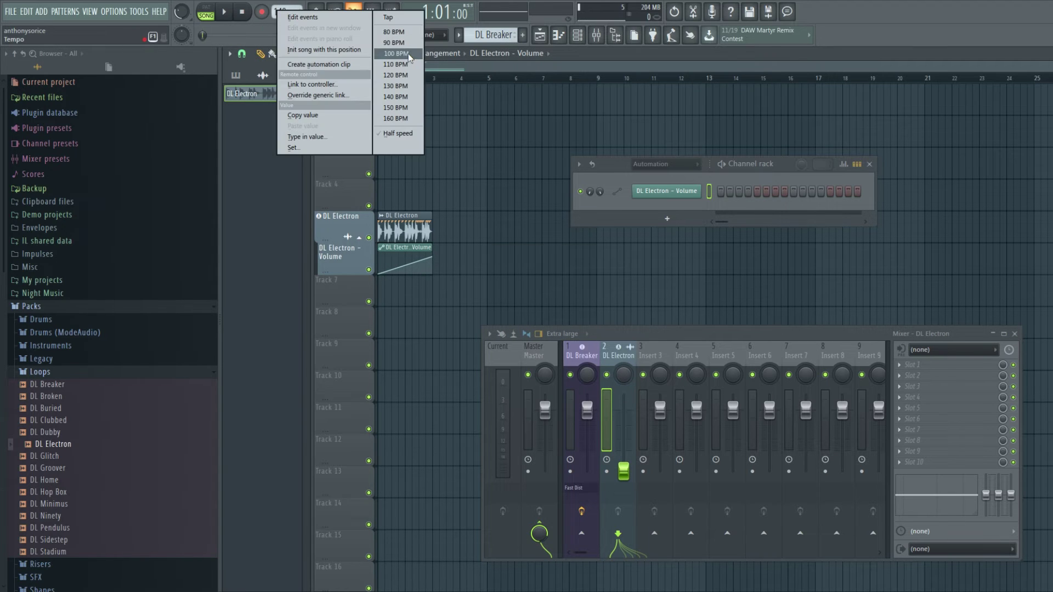
left_click(413, 57)
left_click(563, 336)
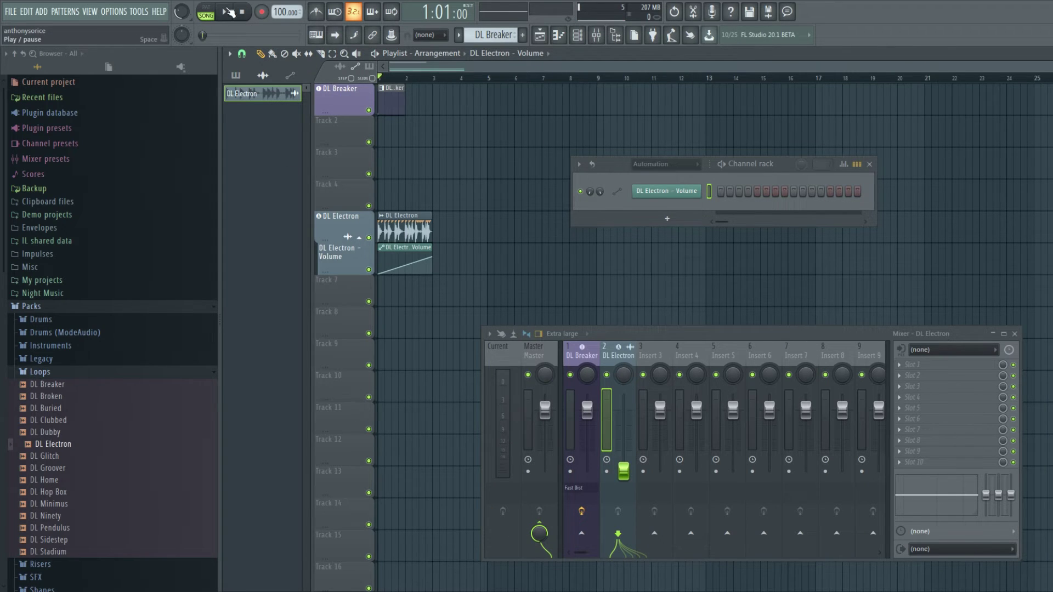
left_click(223, 12)
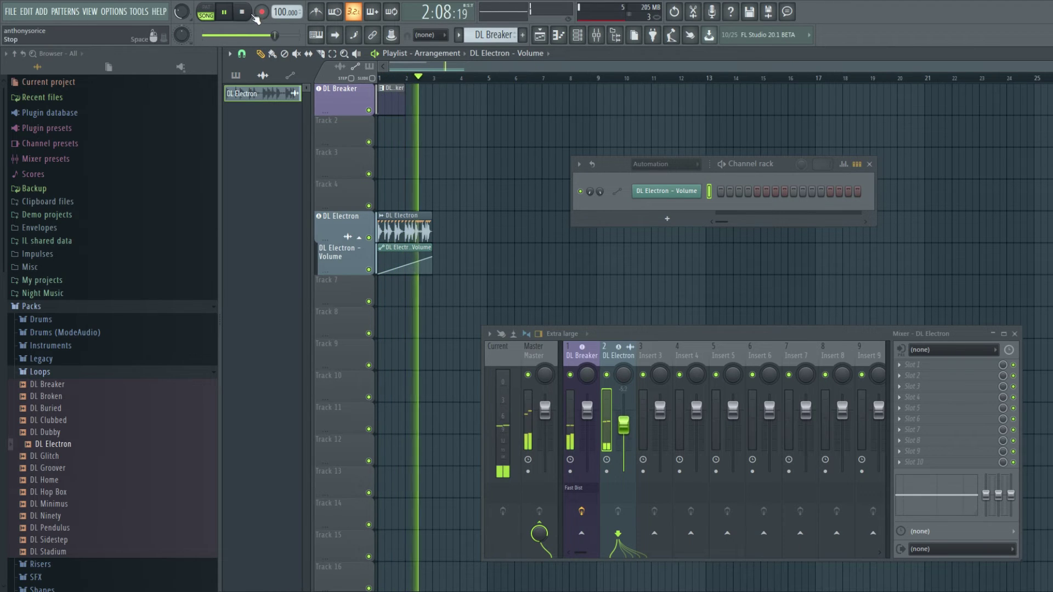
key("space")
Step: Cycle the channel rack filter through Audio, Automation and Unsorted, ending on Audio, then play
left_click(669, 164)
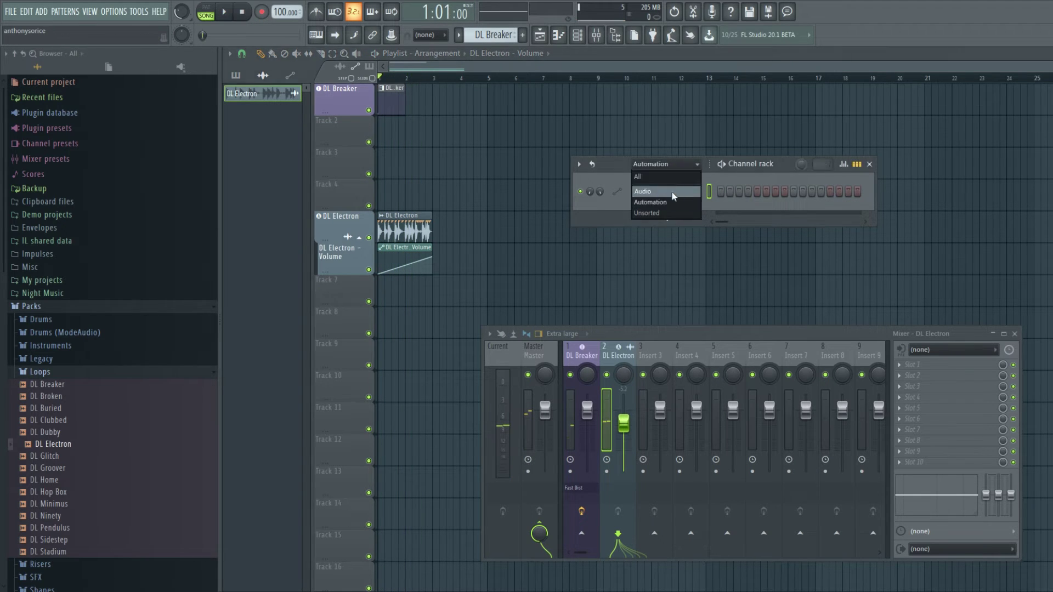
left_click(643, 191)
left_click(661, 164)
left_click(667, 203)
left_click(663, 164)
left_click(683, 213)
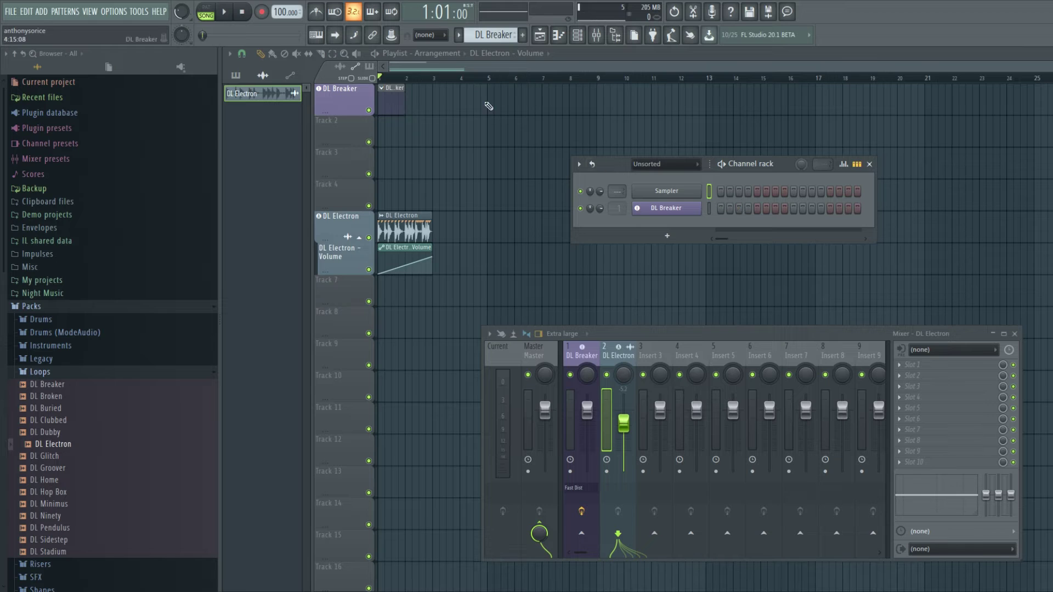
left_click(666, 164)
left_click(665, 192)
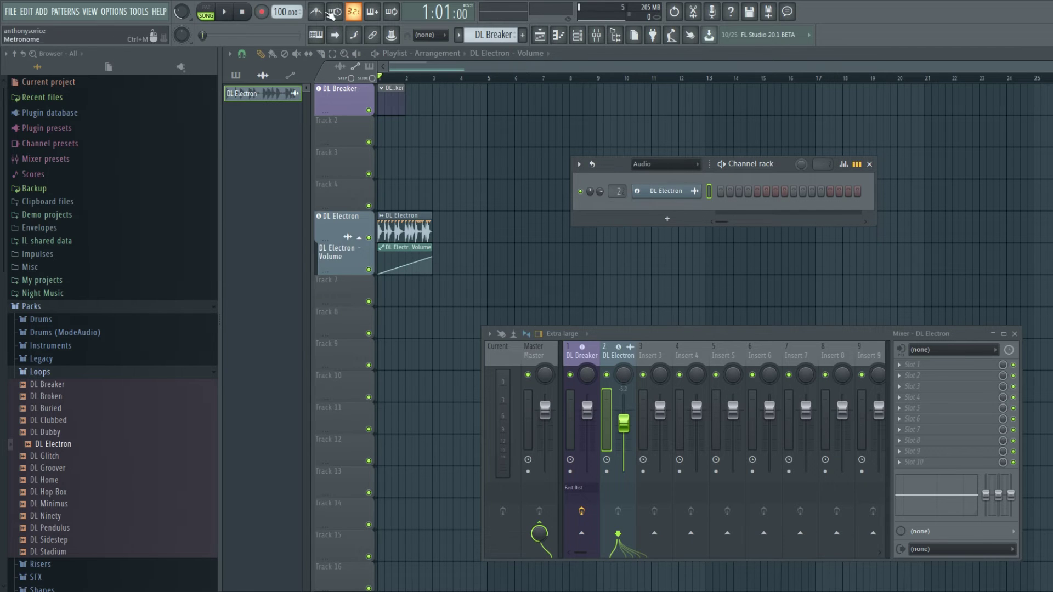
left_click(230, 16)
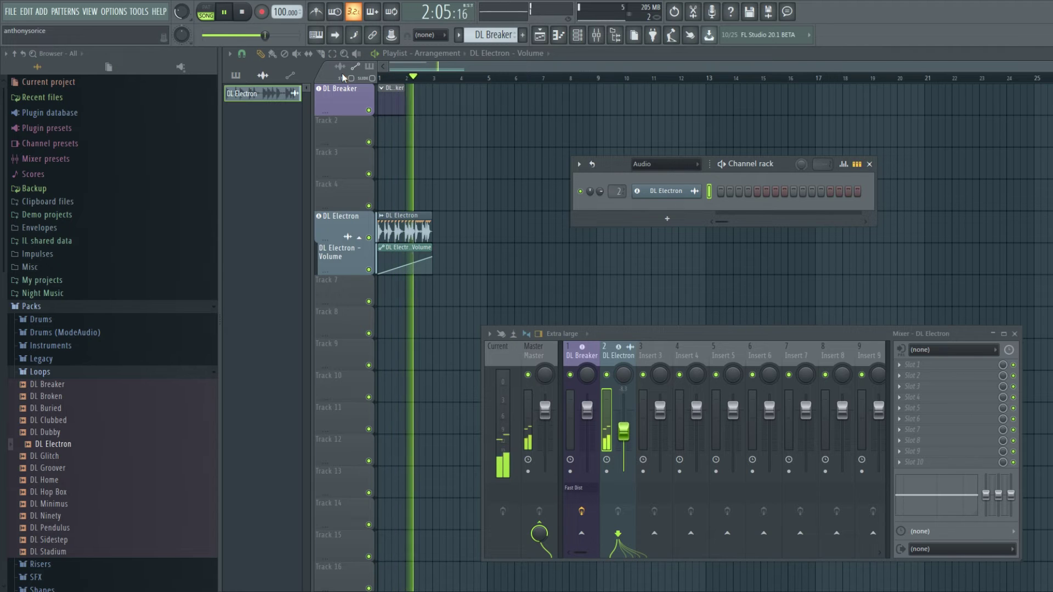
key("space")
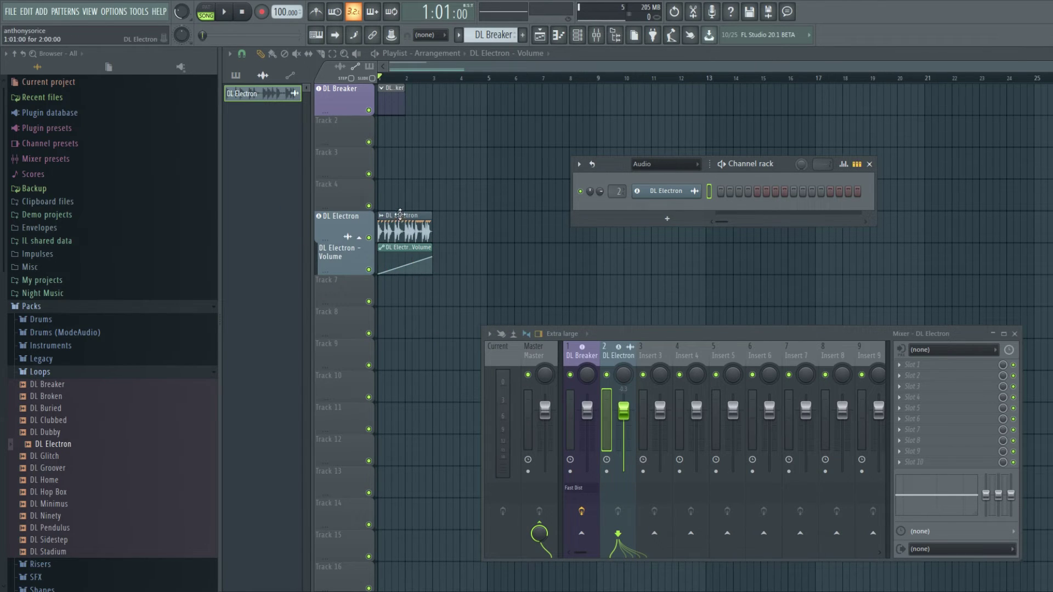
Step: Delete the DL Electron clip, drop the DL Glitch loop into the playlist, and play it back
left_click_drag(401, 214, 481, 266)
right_click(496, 247)
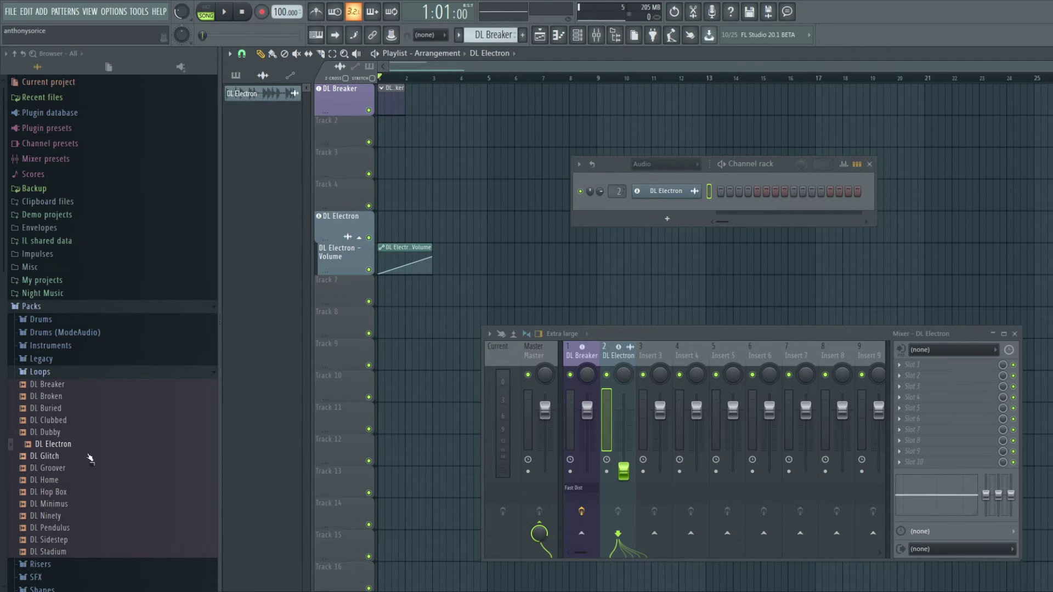
left_click_drag(55, 459, 385, 231)
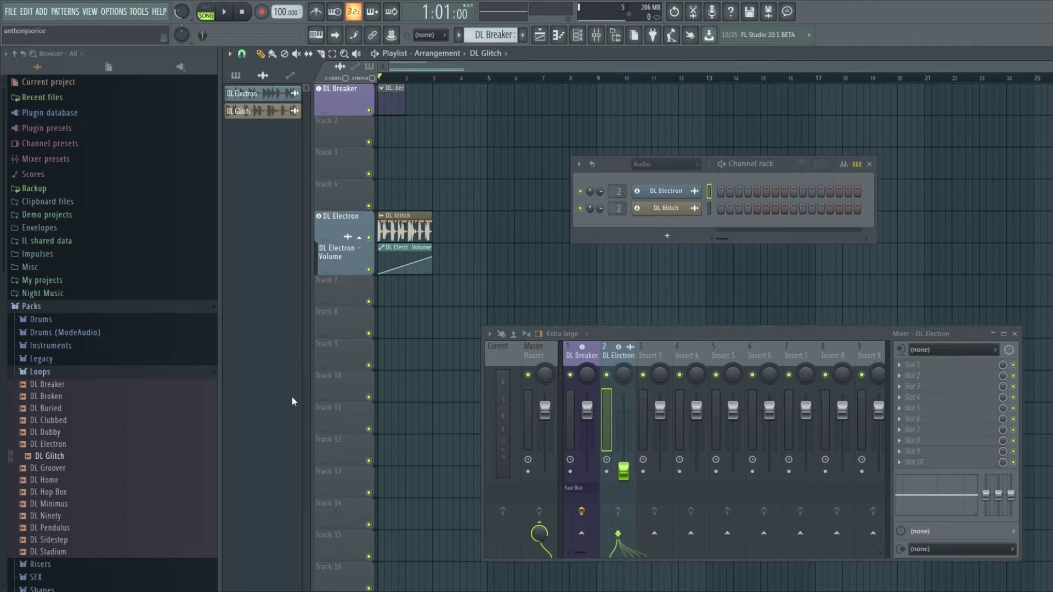
key("space")
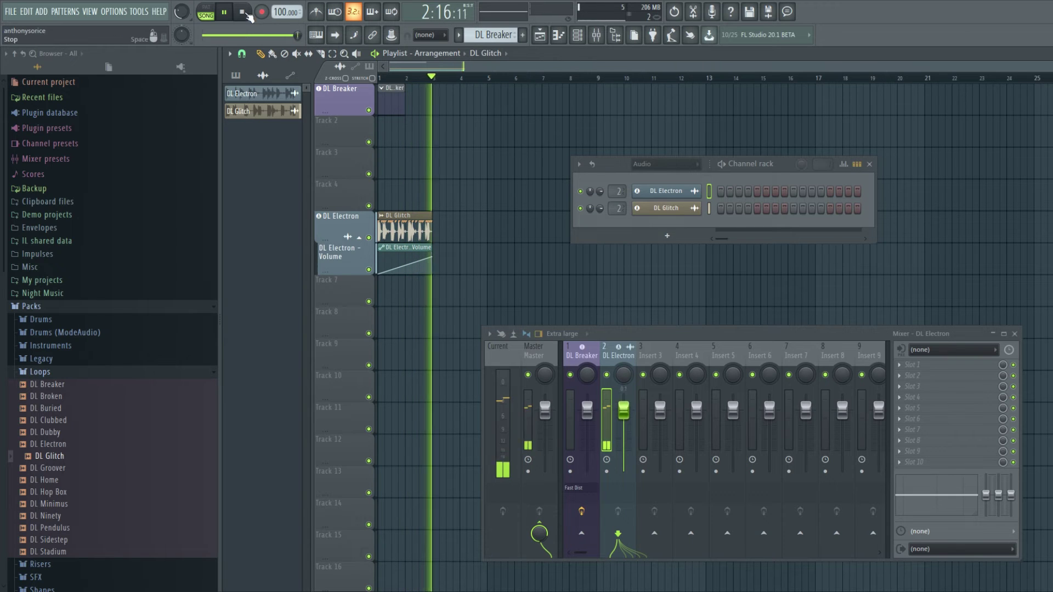
key("space")
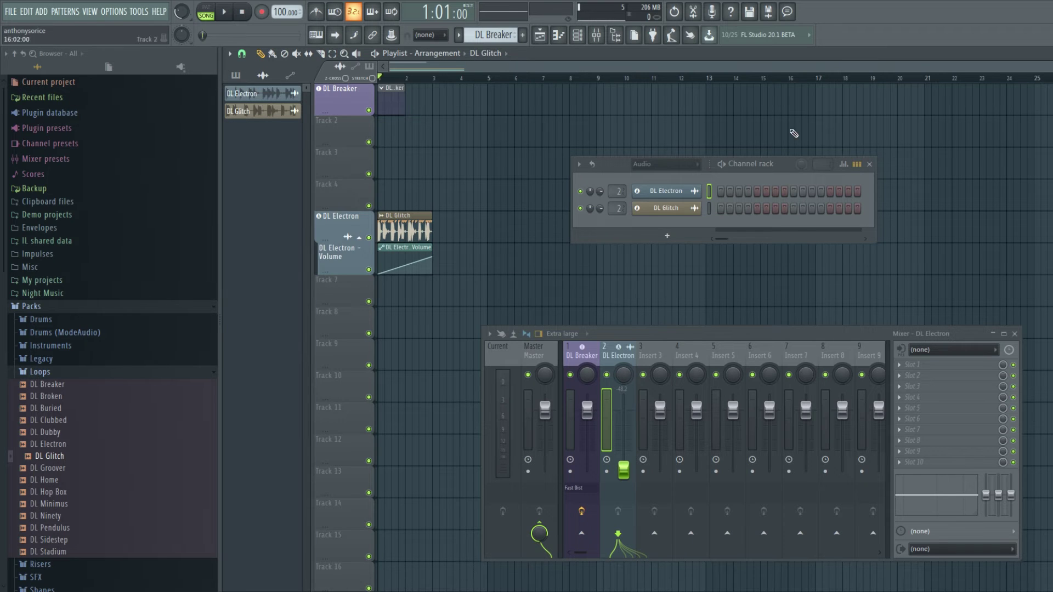
Step: Drag the DL Home loop into the Playlist and close the Mixer
left_click_drag(670, 333, 687, 373)
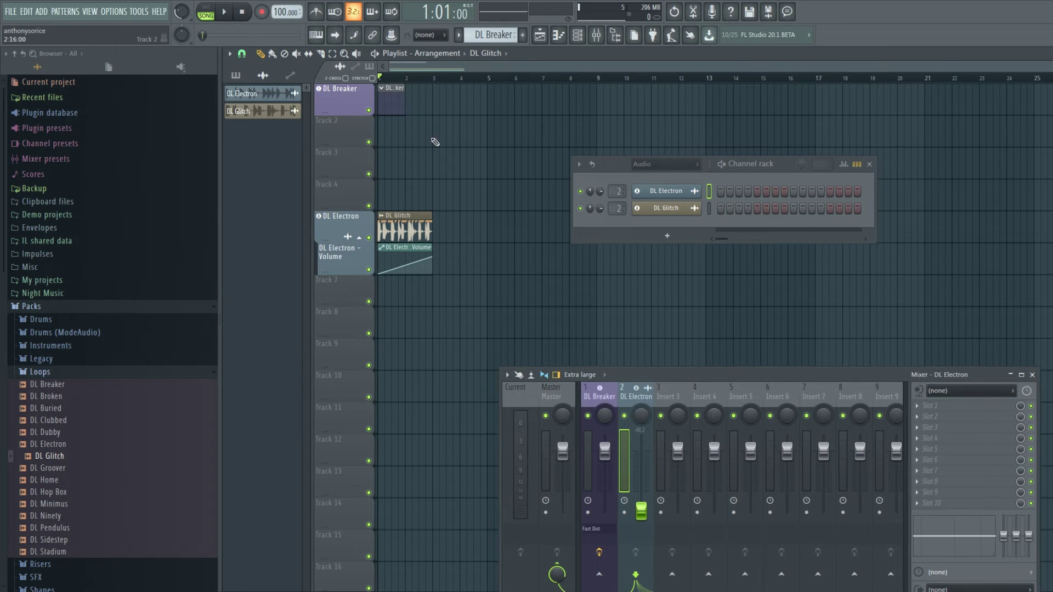
left_click_drag(60, 482, 510, 355)
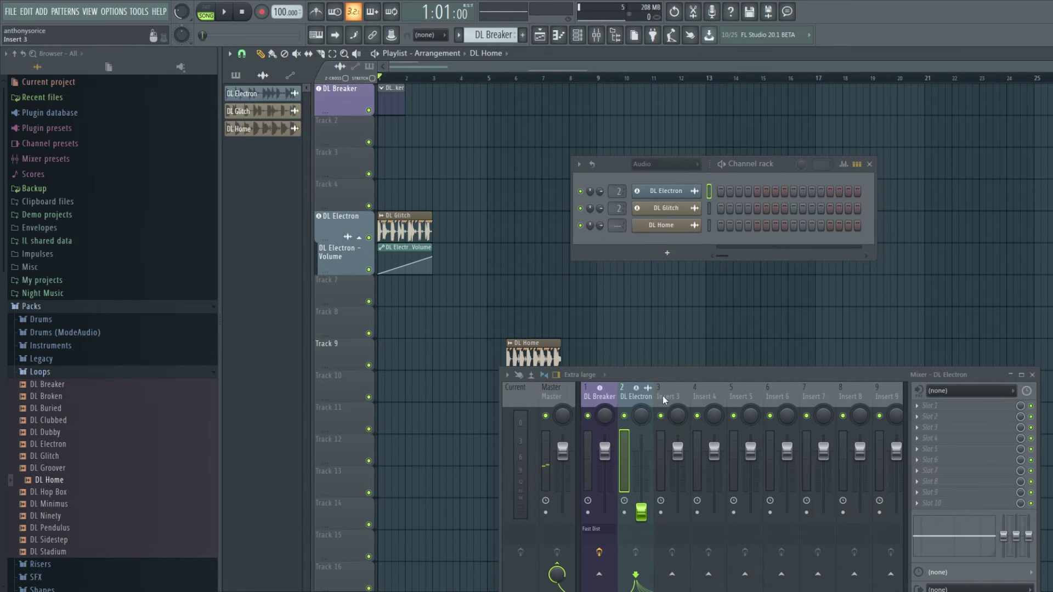
left_click_drag(650, 376, 676, 404)
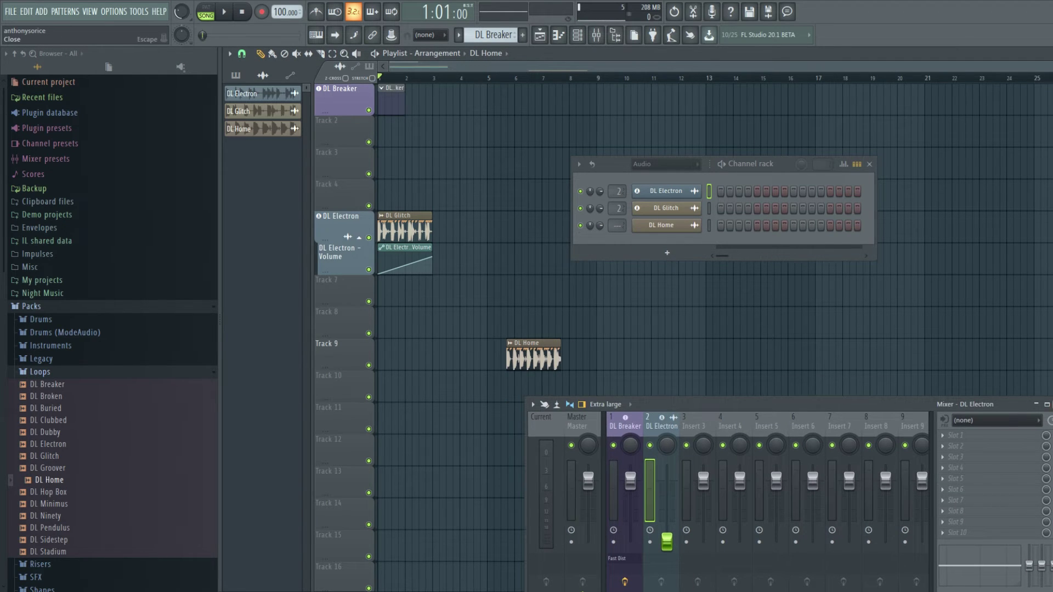
key("F9")
left_click_drag(541, 353, 485, 222)
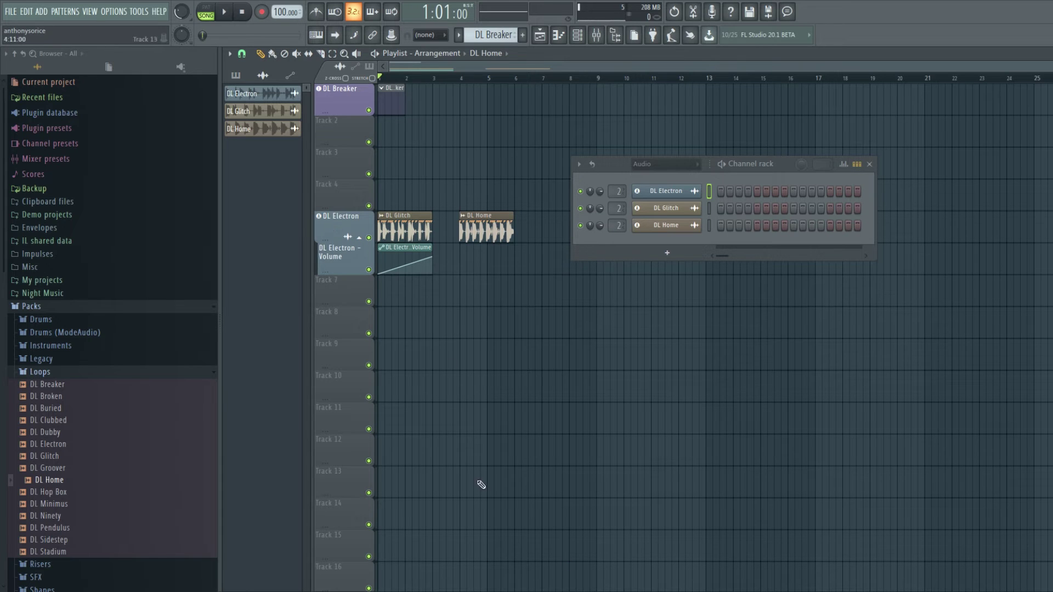
left_click_drag(490, 215, 508, 343)
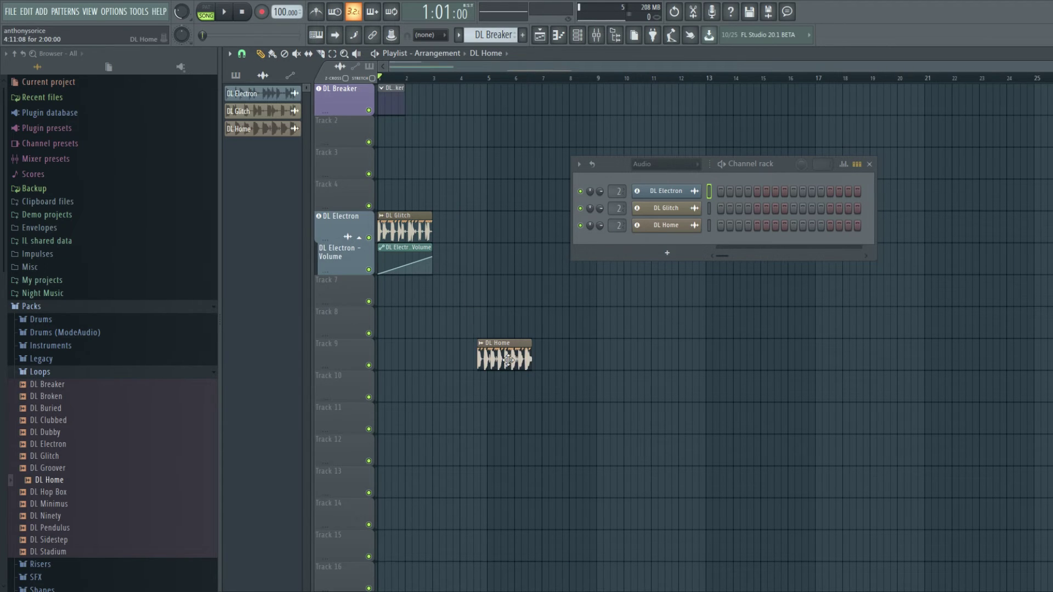
Step: Set DL Home's mixer track to --- and place its clip beside DL Glitch
left_click(617, 225)
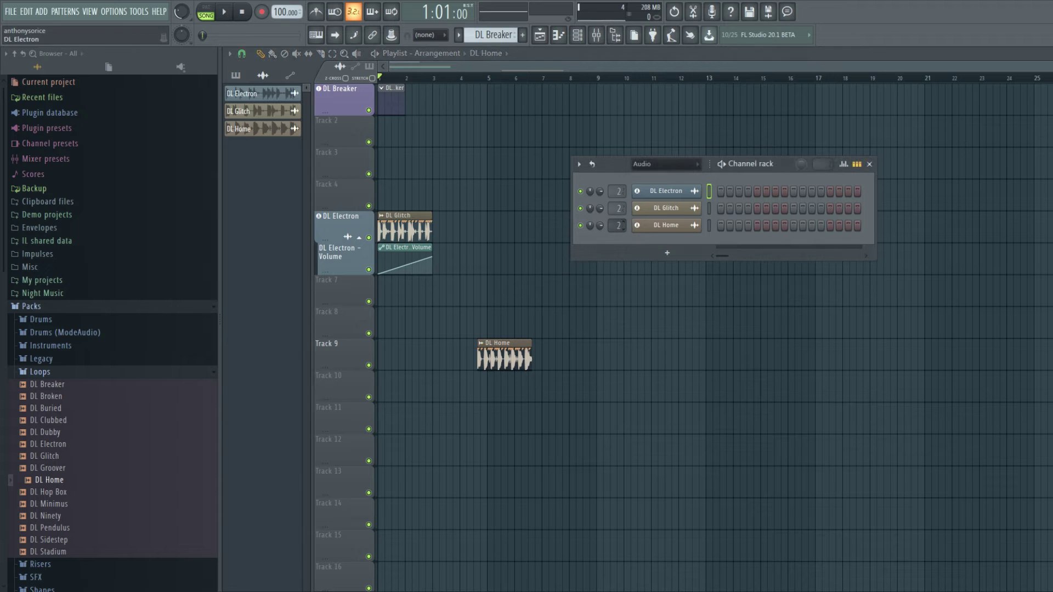
left_click_drag(616, 222, 617, 230)
left_click_drag(616, 231, 616, 237)
left_click_drag(511, 344, 521, 344)
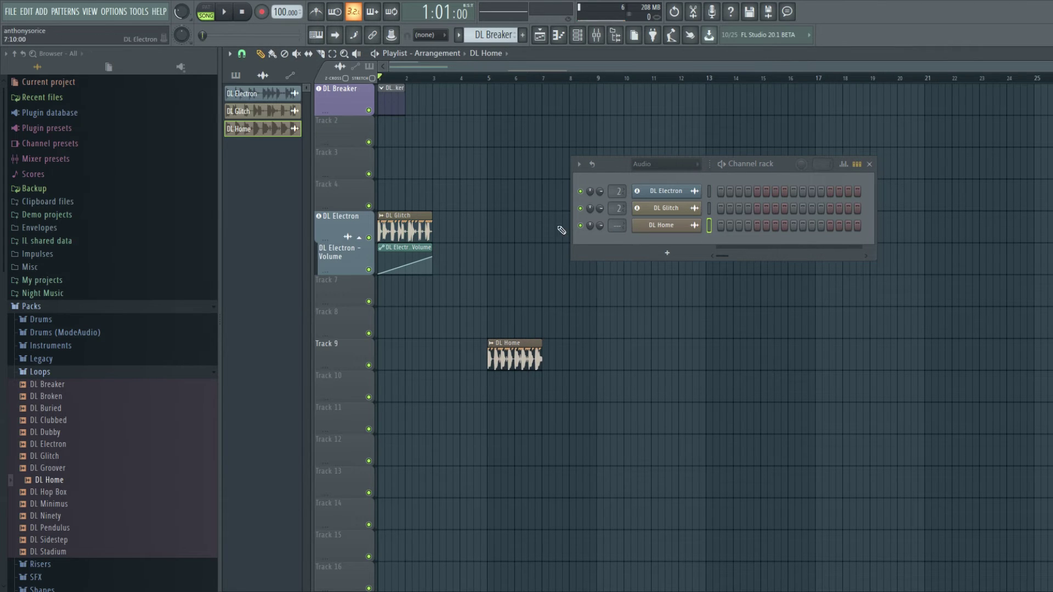
left_click_drag(527, 343, 529, 217)
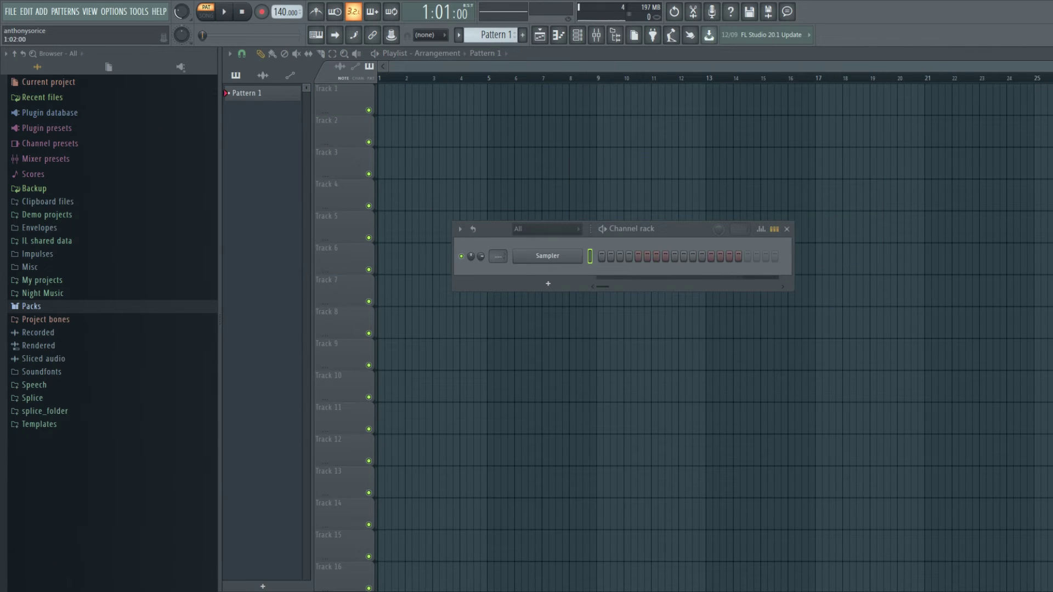
Step: Reposition and narrow the Channel rack, then turn the Main swing knob up to 10%
left_click_drag(666, 231, 631, 219)
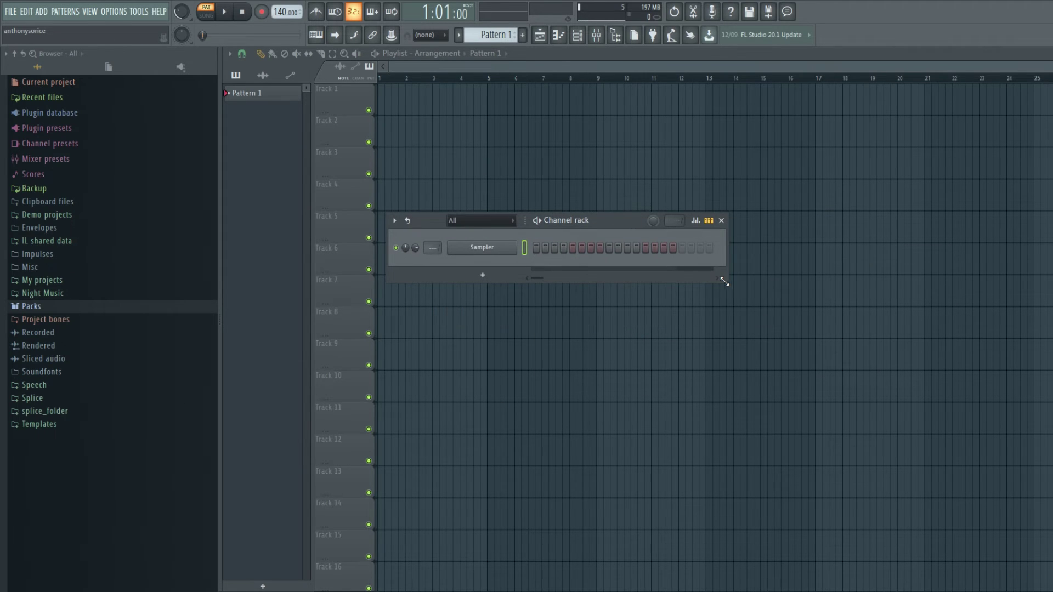
left_click_drag(726, 282, 713, 313)
left_click(722, 221)
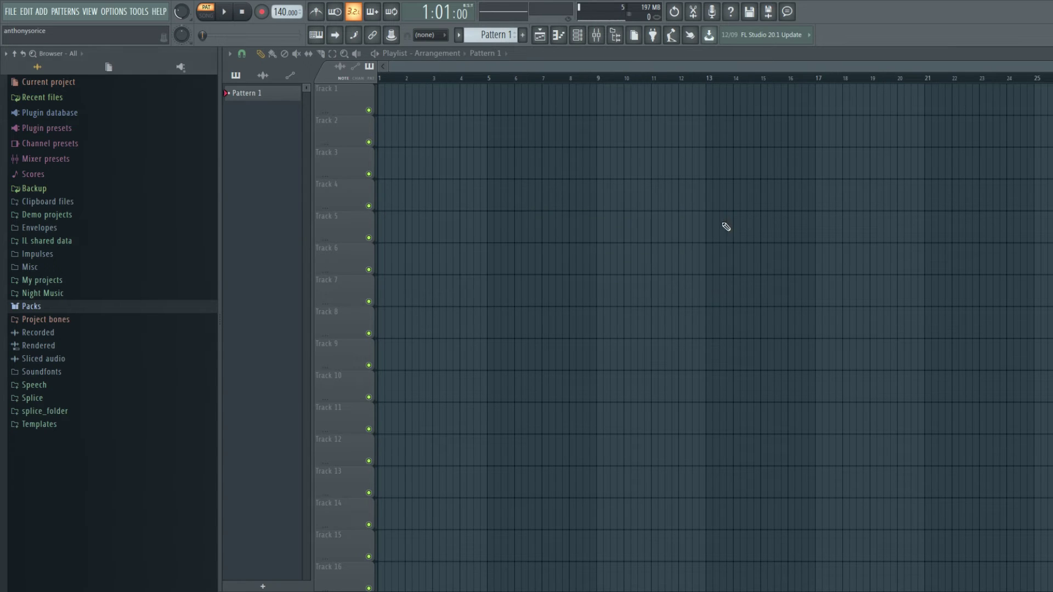
left_click(580, 35)
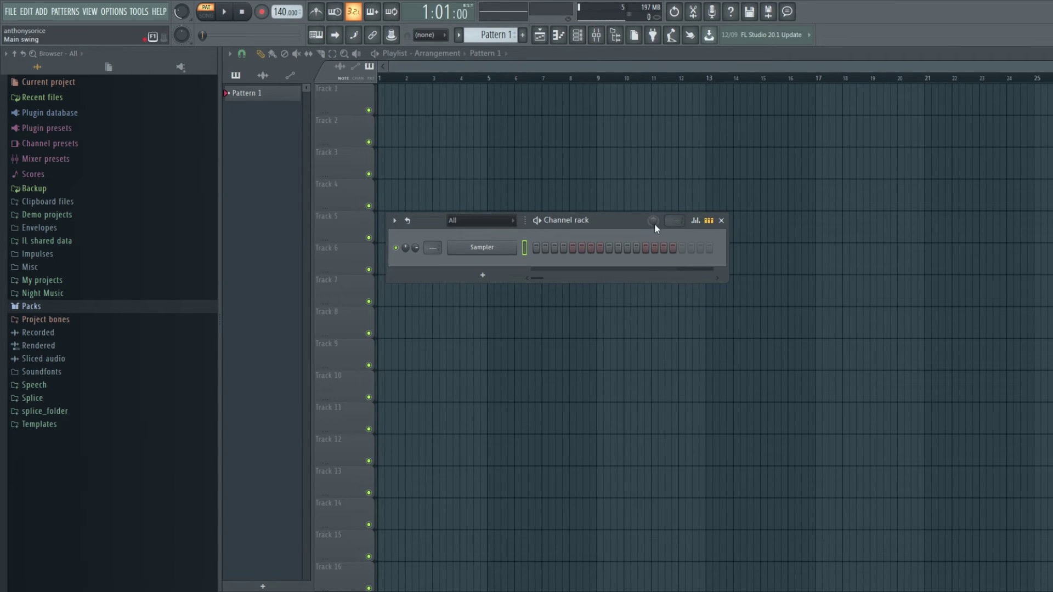
left_click_drag(654, 226, 654, 222)
left_click_drag(655, 224, 675, 305)
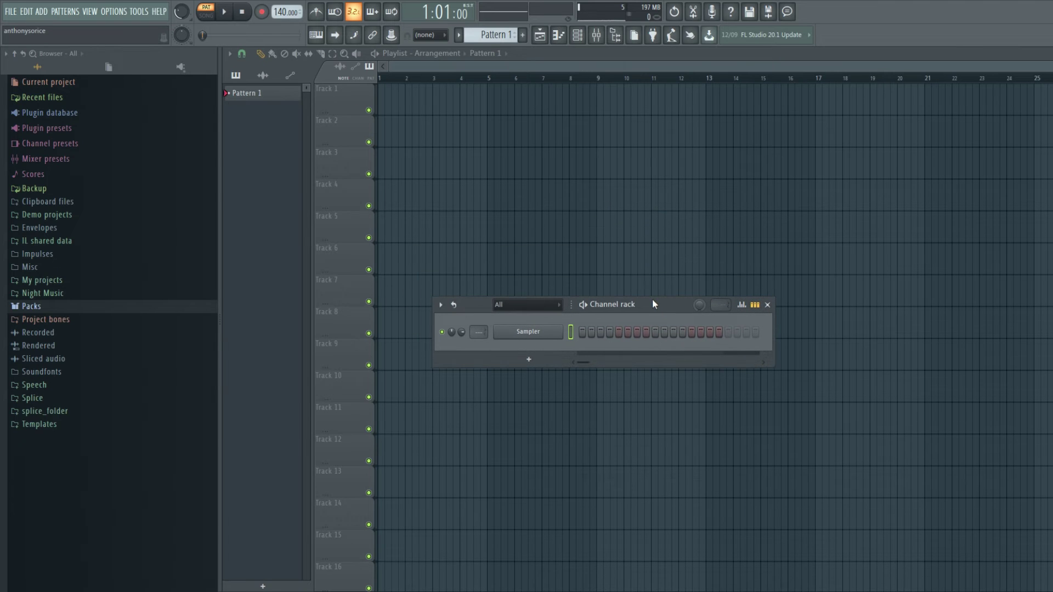
Step: Set Pattern 1's length to 128 steps from the pattern length menu
left_click(747, 306)
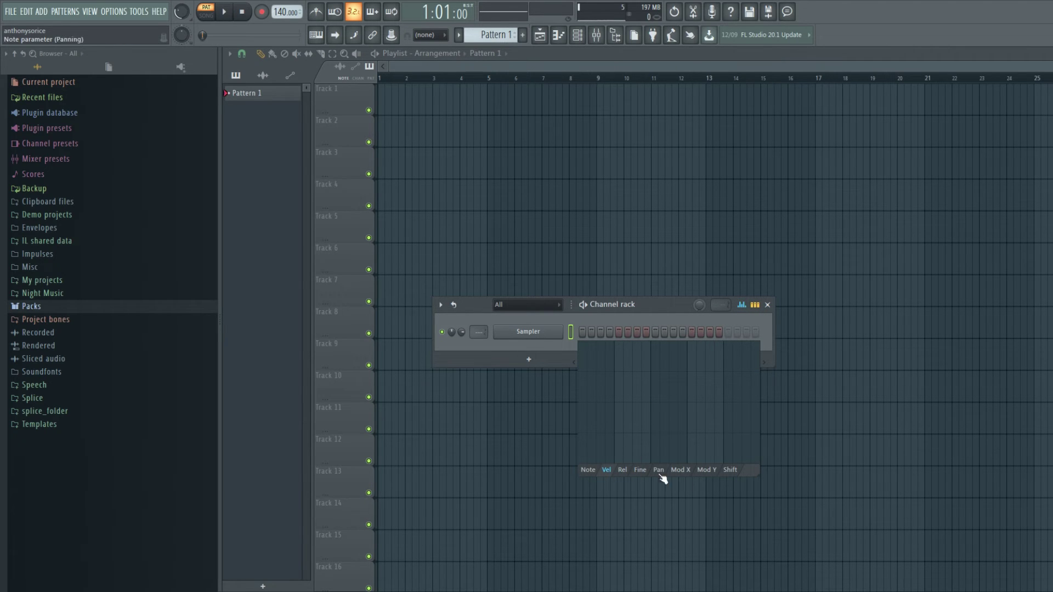
left_click(742, 308)
left_click(720, 305)
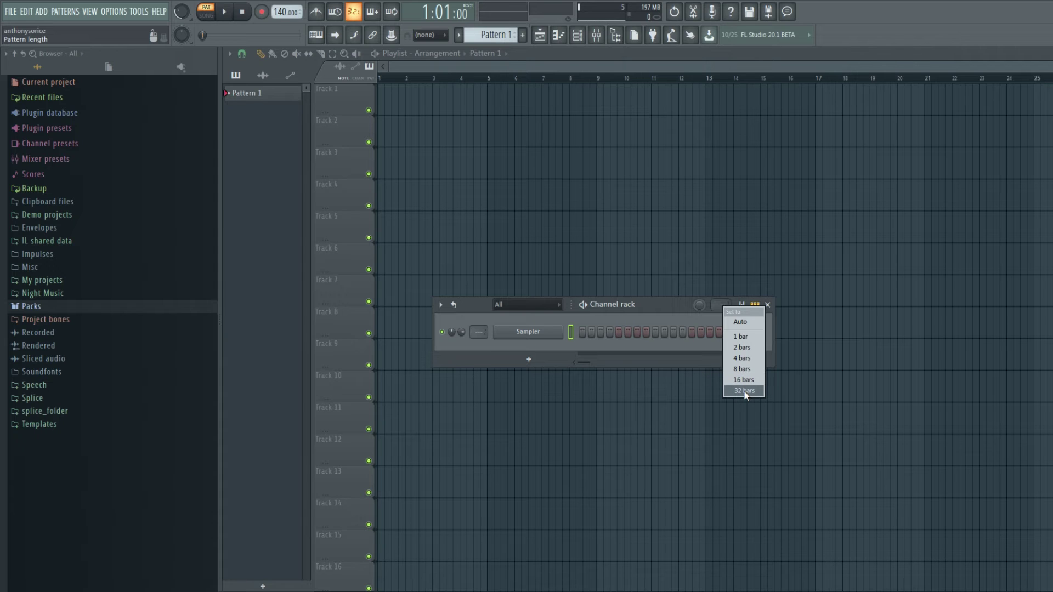
left_click(745, 372)
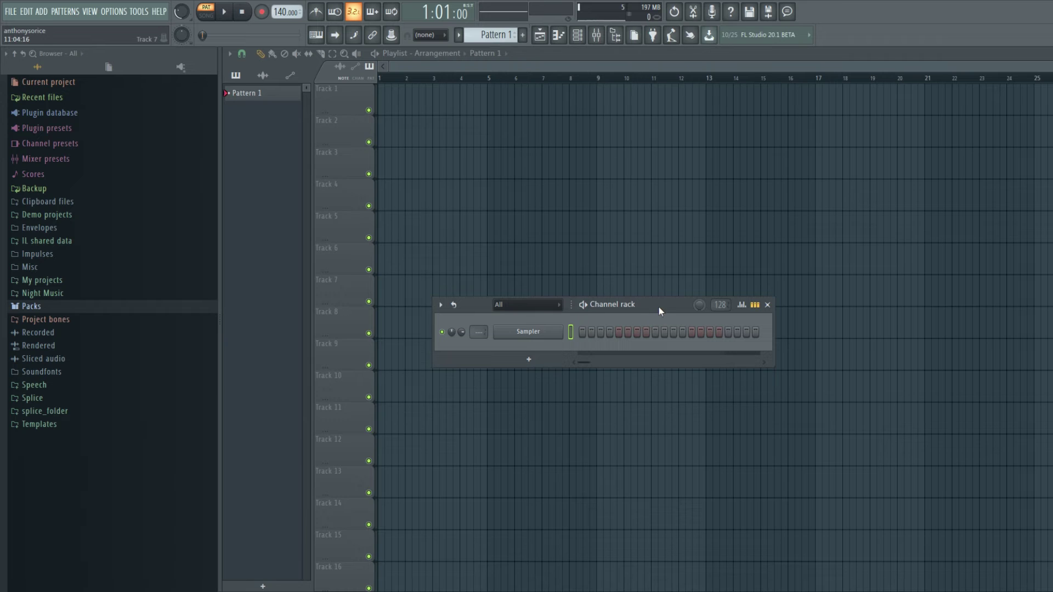
Step: Stretch the Channel rack across the screen and place Pattern 1 on Track 1
left_click_drag(659, 307, 230, 301)
left_click_drag(343, 321, 1052, 340)
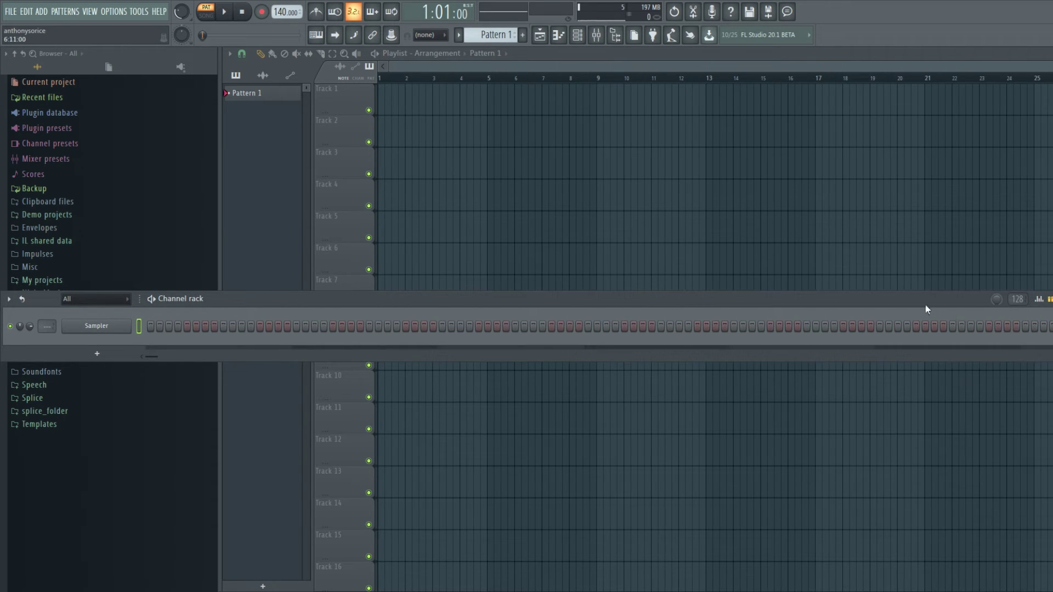
left_click_drag(922, 306, 854, 312)
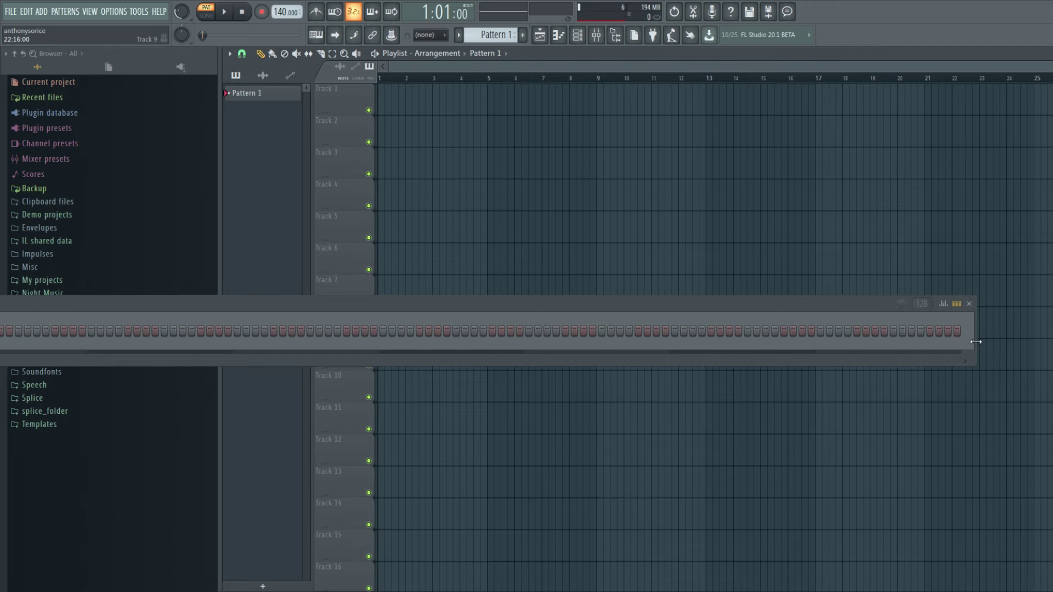
left_click_drag(976, 342, 1052, 342)
left_click_drag(966, 316, 1041, 343)
left_click_drag(825, 320, 933, 333)
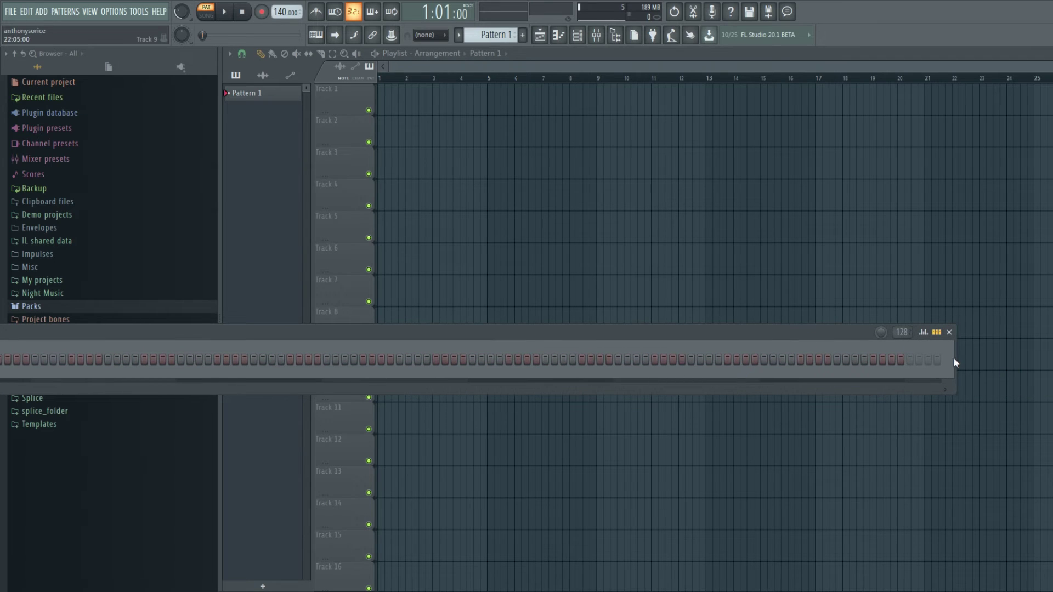
left_click_drag(817, 336, 802, 337)
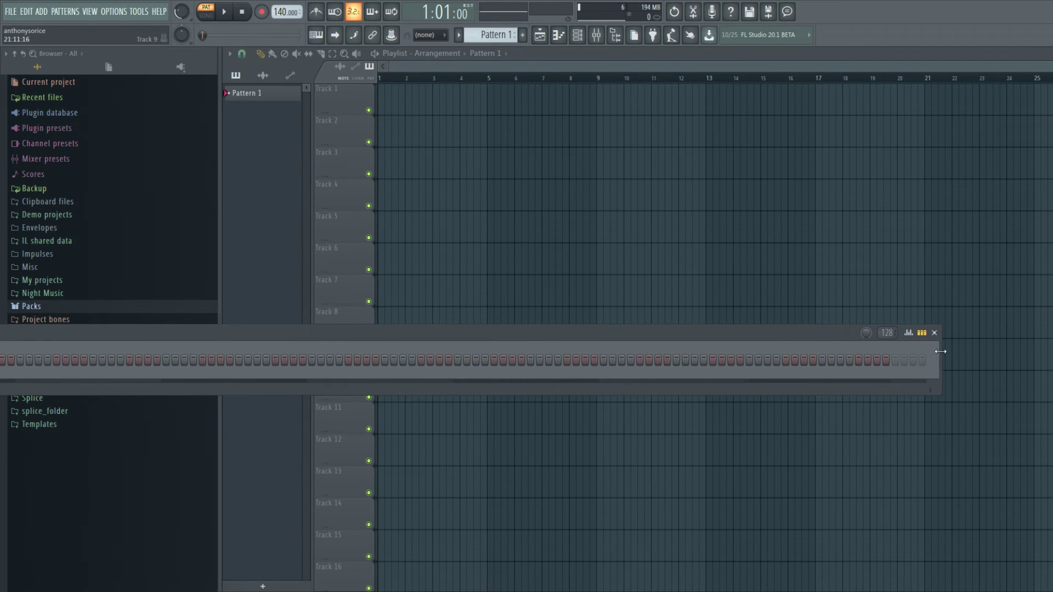
left_click_drag(735, 339, 755, 376)
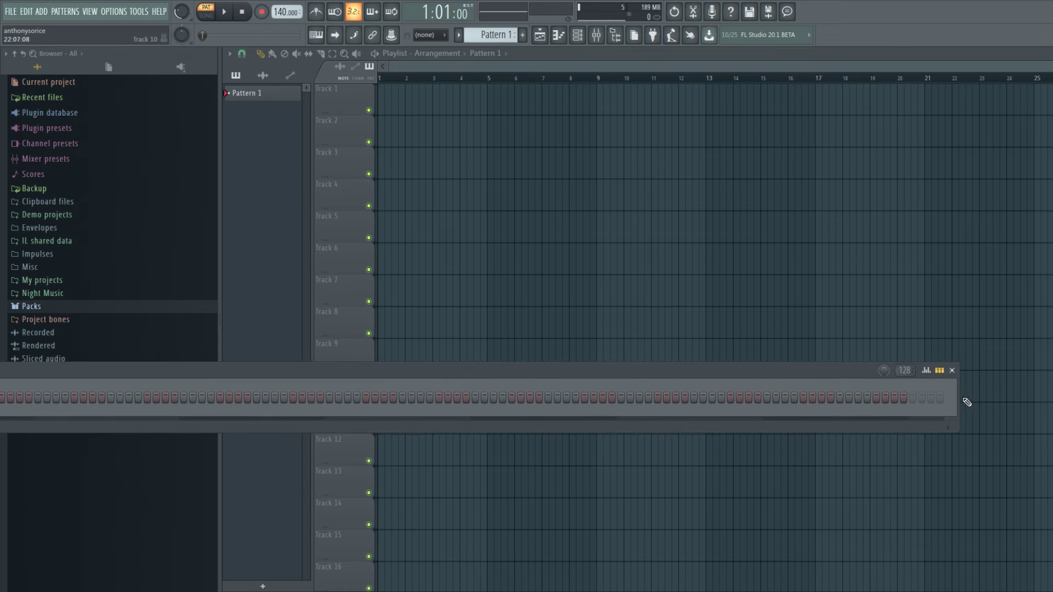
left_click_drag(964, 401, 978, 328)
left_click_drag(889, 340, 1044, 362)
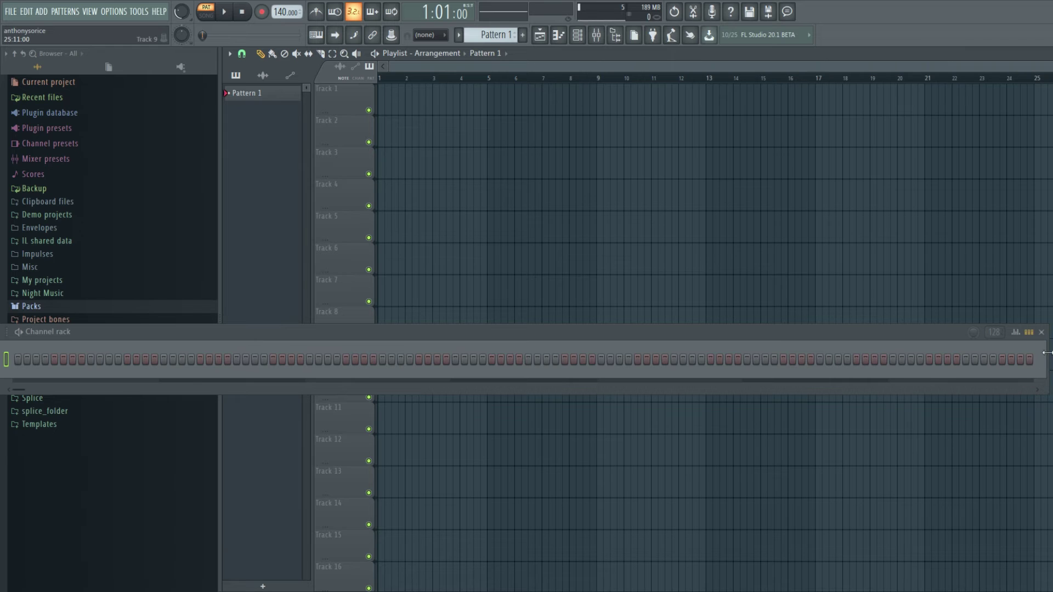
left_click(793, 329)
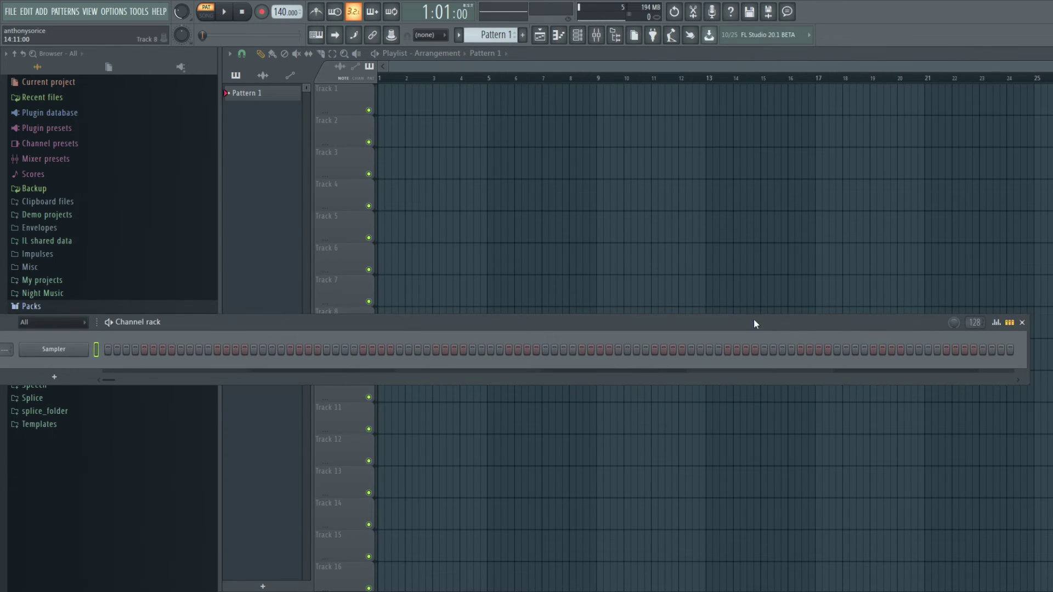
left_click_drag(755, 323, 831, 317)
left_click(404, 100)
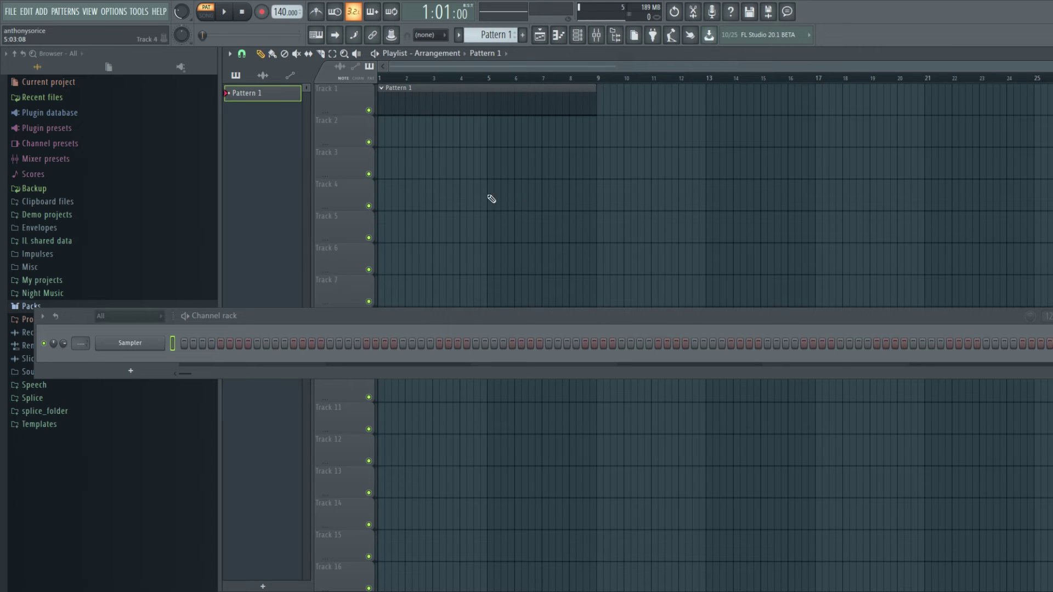
Step: Set the pattern length to 32 bars and resize the Channel rack to view it
left_click_drag(439, 316, 406, 317)
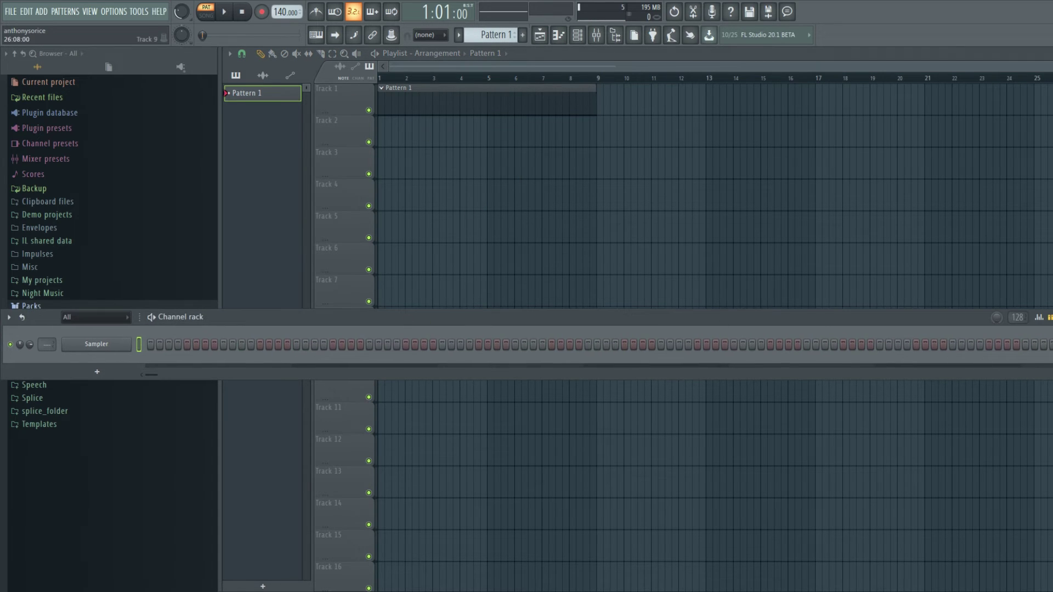
left_click(1028, 329)
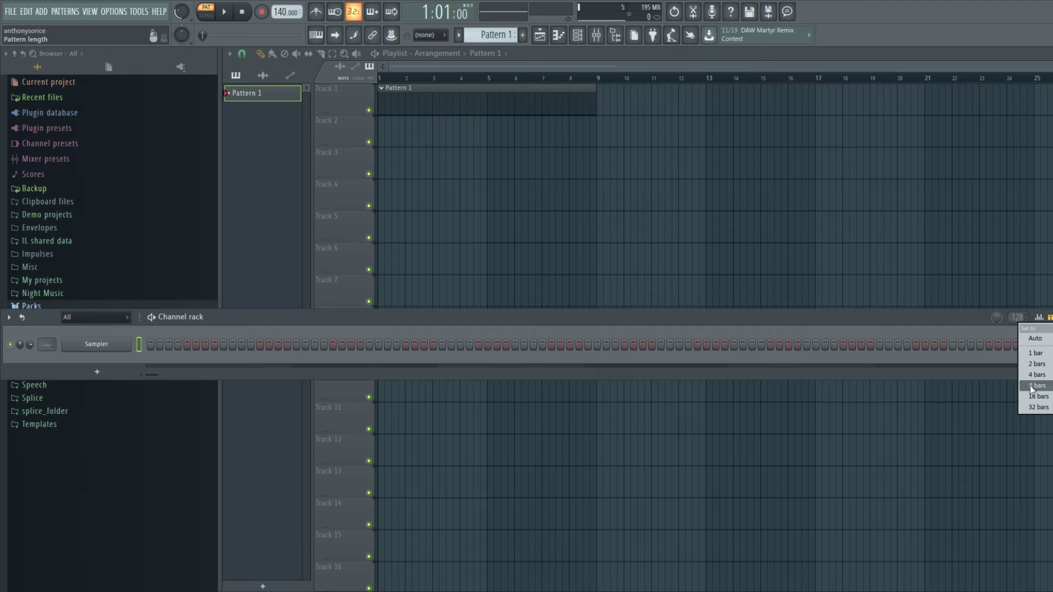
left_click(1035, 408)
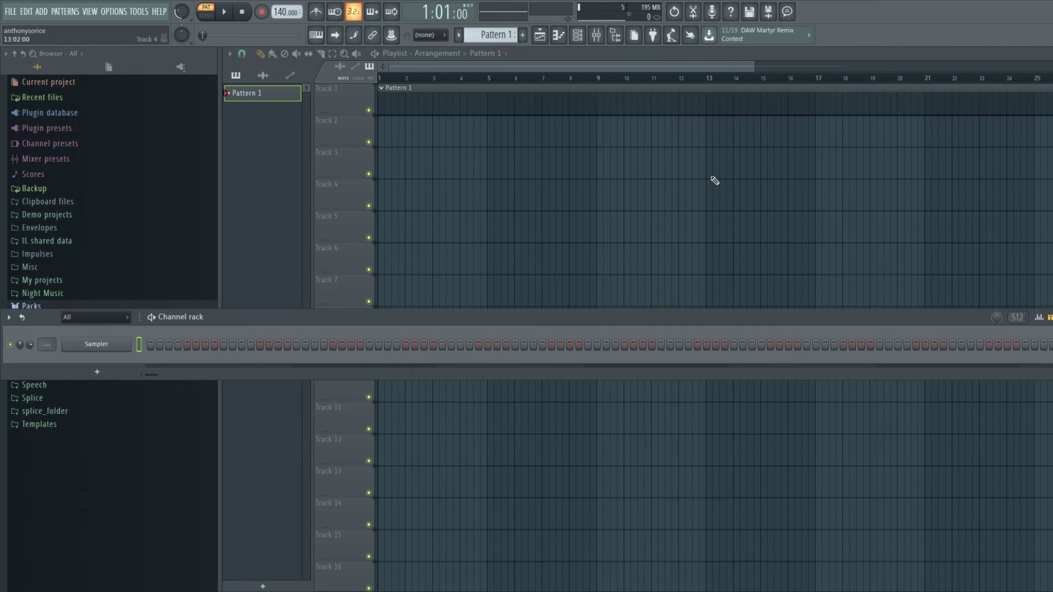
left_click_drag(748, 64, 901, 65)
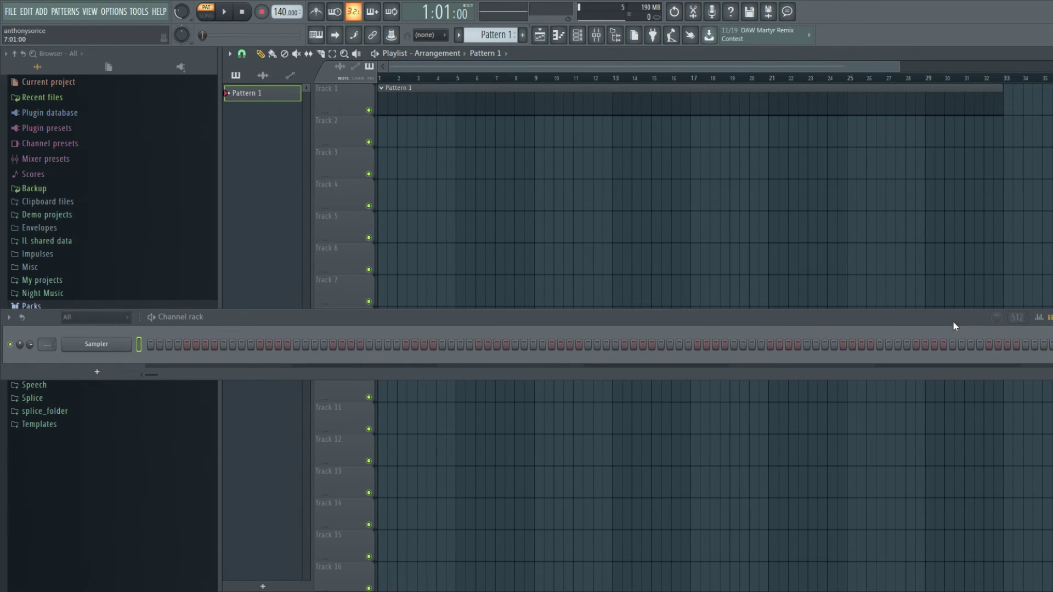
left_click_drag(950, 320, 449, 325)
left_click_drag(375, 333, 1051, 334)
left_click_drag(848, 311, 403, 306)
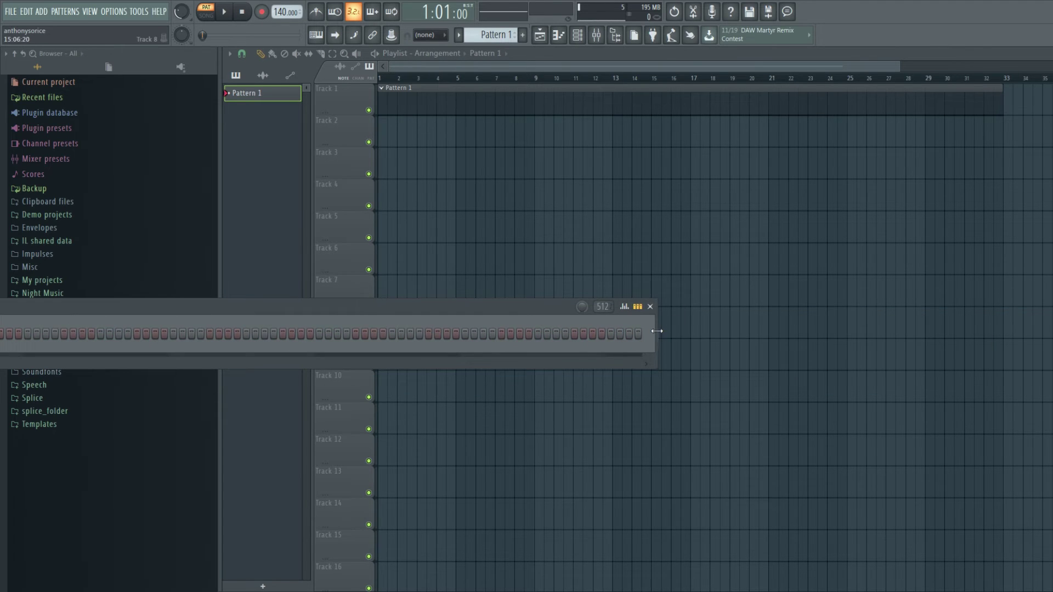
left_click_drag(659, 331, 160, 354)
left_click_drag(55, 346, 866, 310)
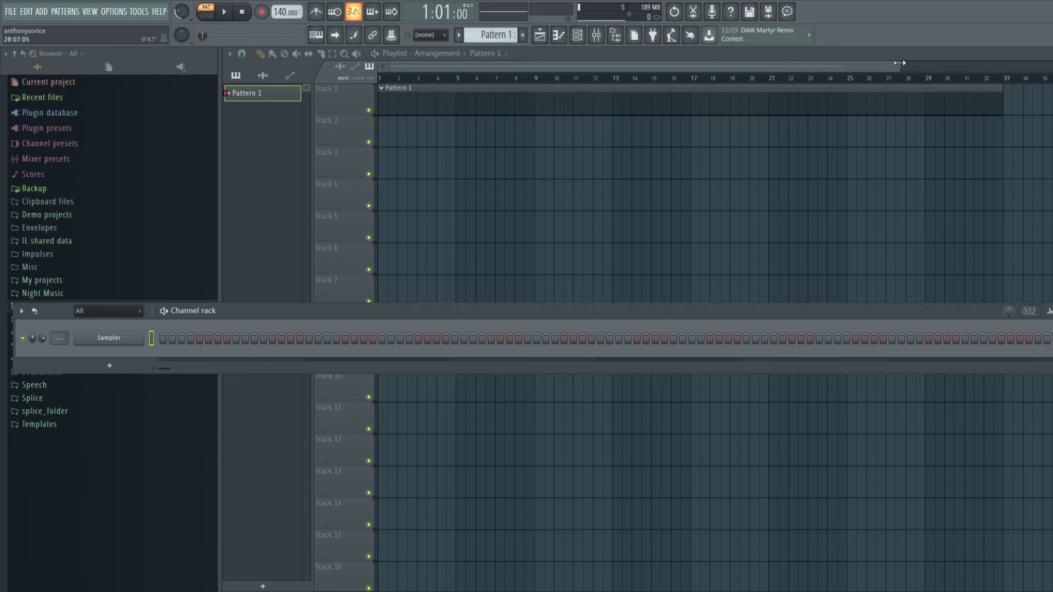
Step: Set the pattern length to 4 bars and widen the Channel rack to show all 64 steps
left_click_drag(899, 63, 510, 58)
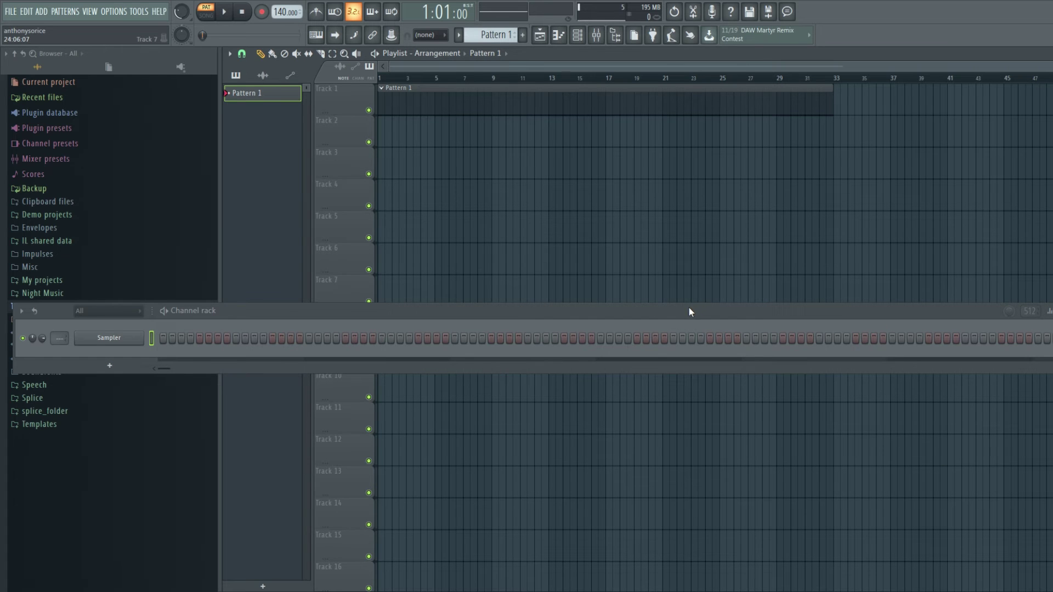
left_click_drag(689, 308, 673, 273)
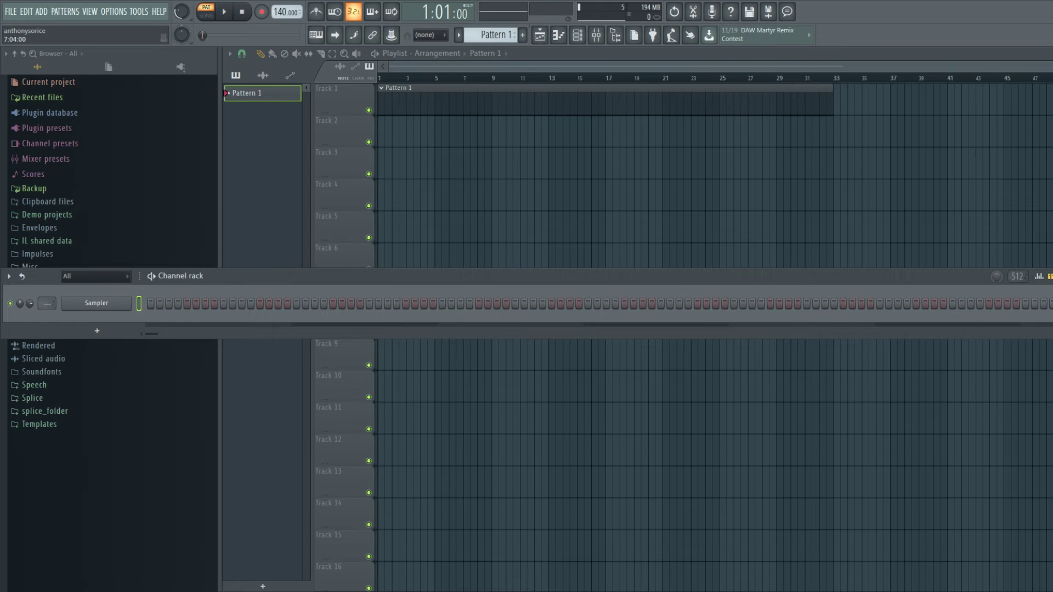
left_click_drag(1050, 277, 377, 277)
left_click_drag(251, 278, 535, 298)
left_click(614, 298)
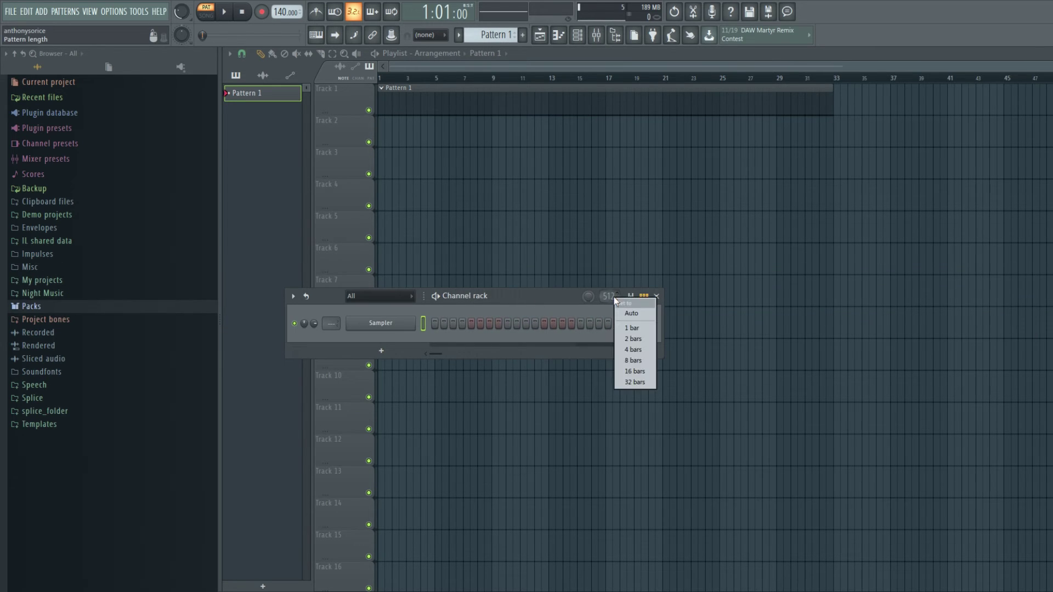
left_click(637, 349)
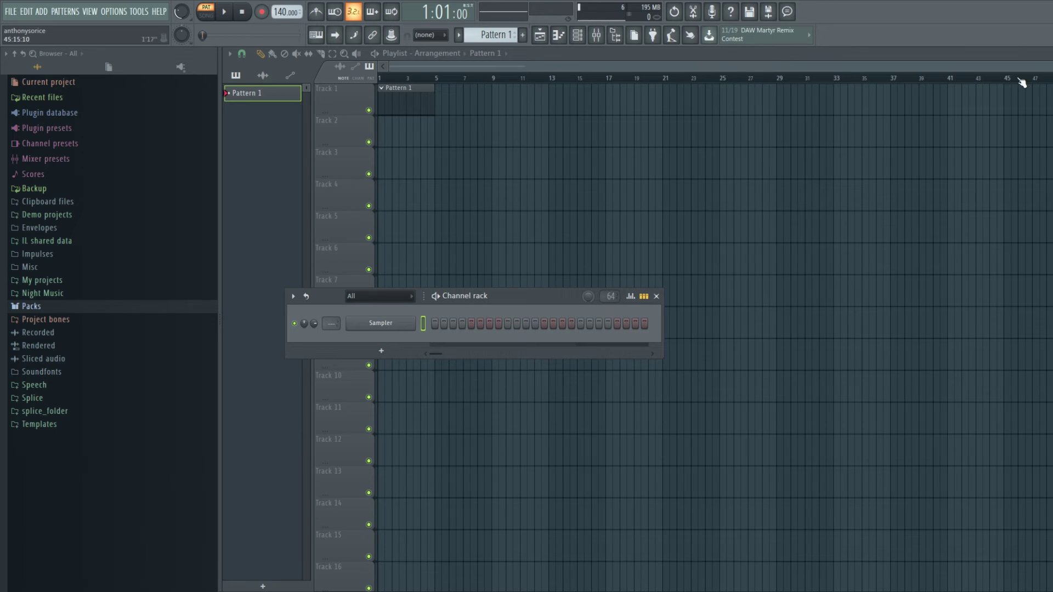
left_click_drag(543, 305, 644, 300)
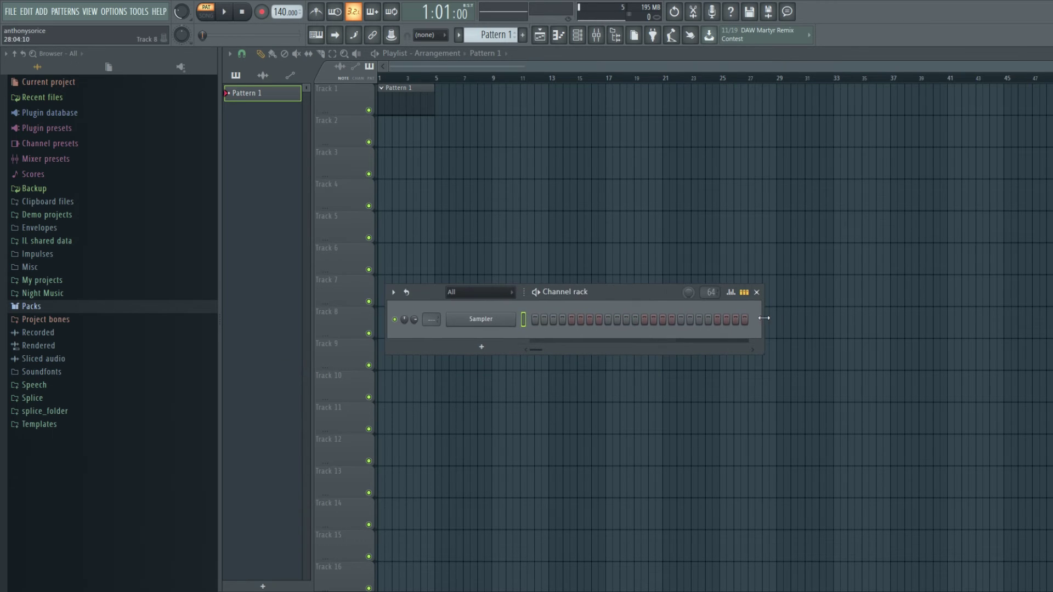
left_click_drag(764, 318, 1051, 317)
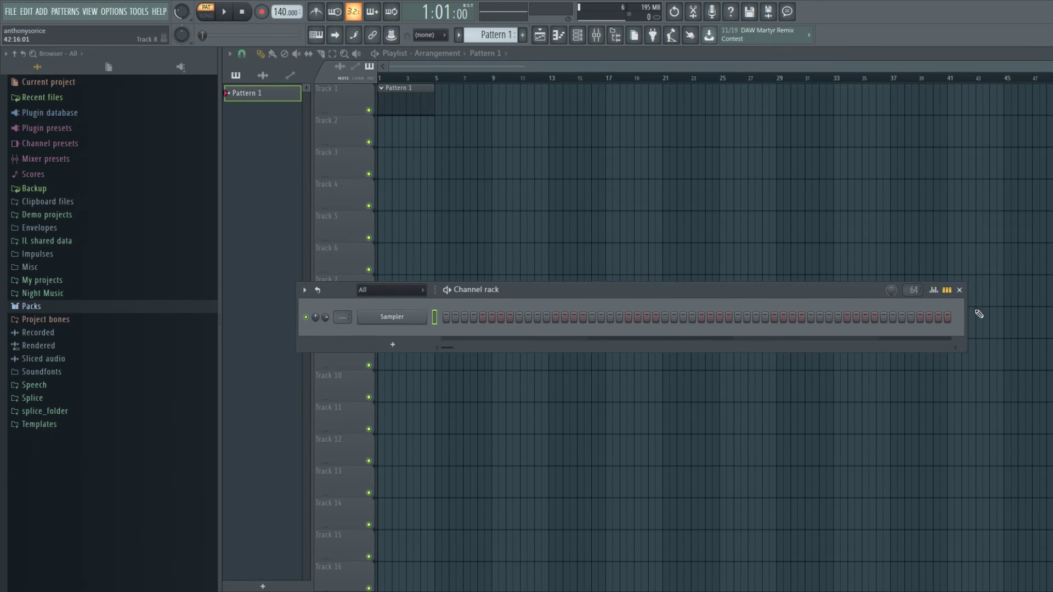
left_click_drag(967, 314, 1037, 315)
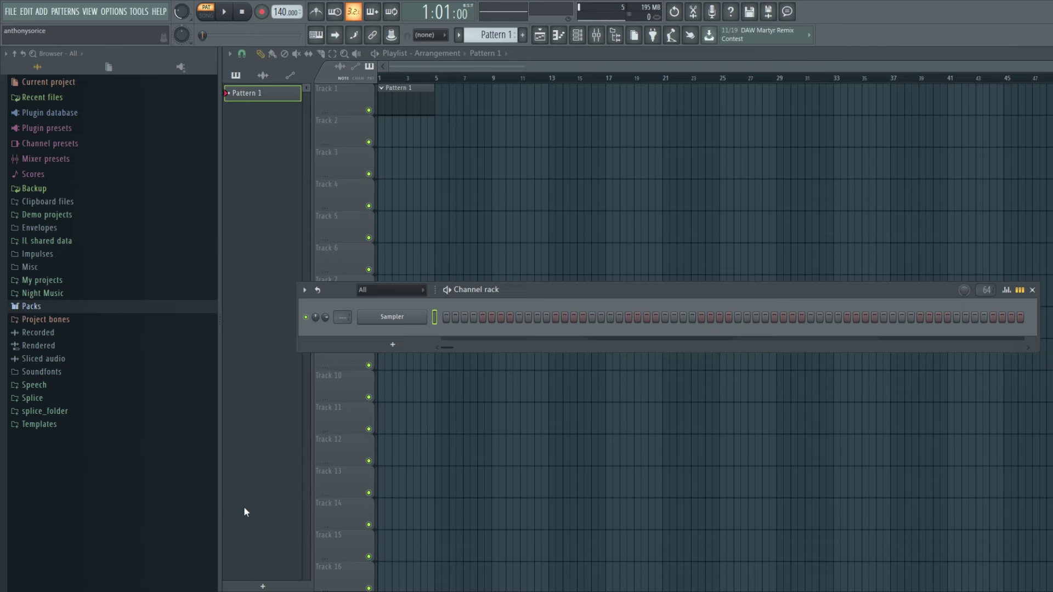
Step: Audition kicks in Packs > Drums > Kicks and add Minimal Kick 01 to the Channel rack
left_click(54, 307)
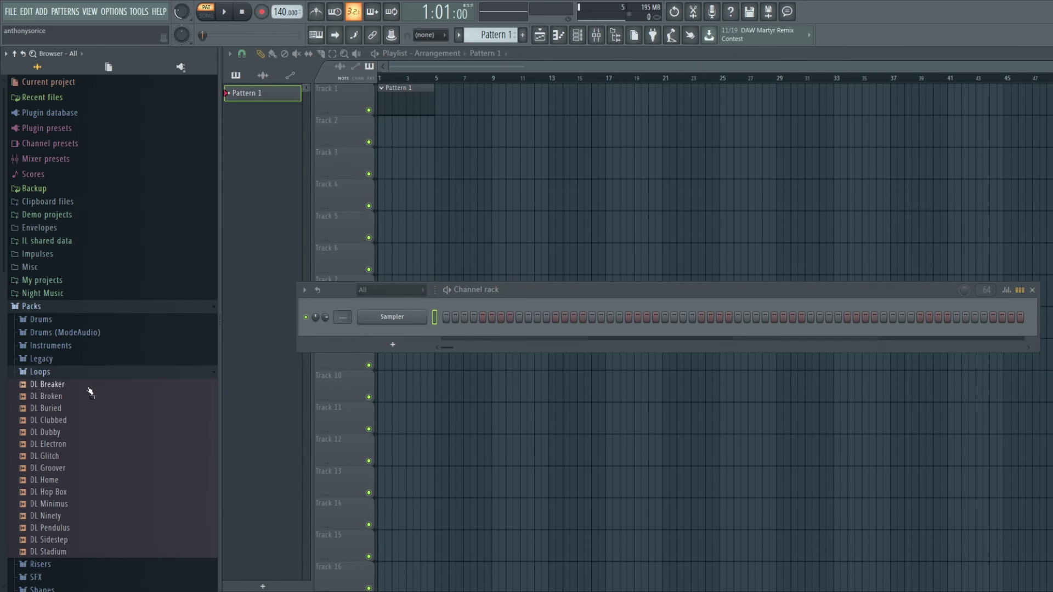
left_click(71, 371)
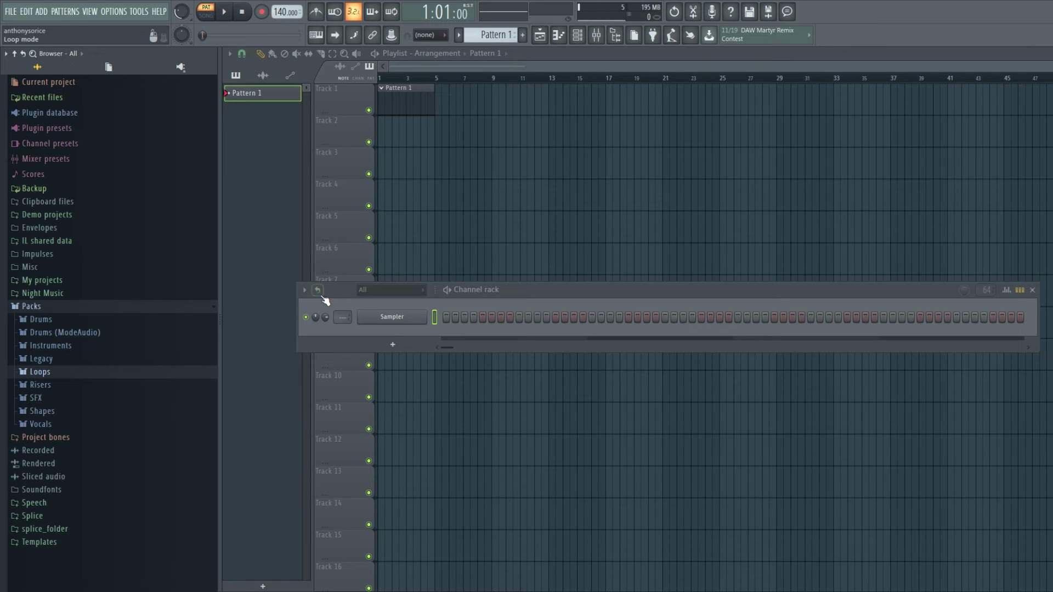
left_click_drag(550, 304, 554, 229)
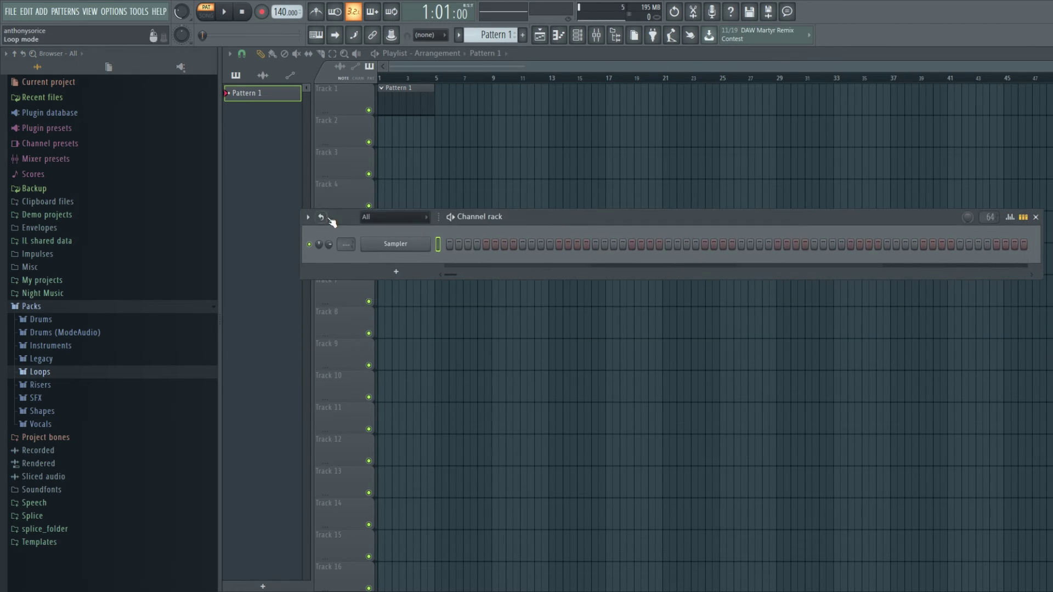
left_click(55, 319)
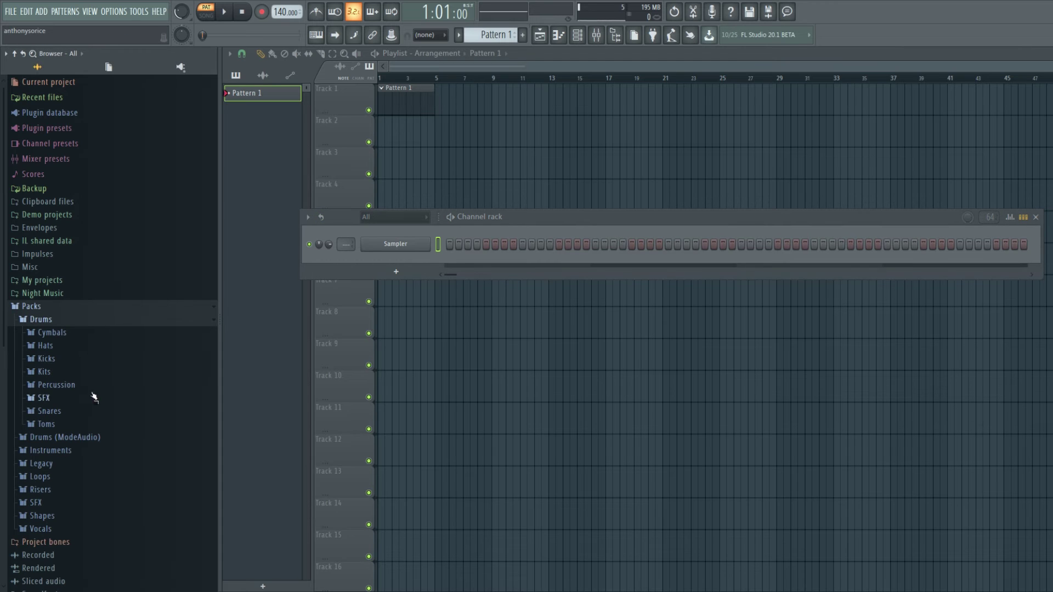
left_click(46, 359)
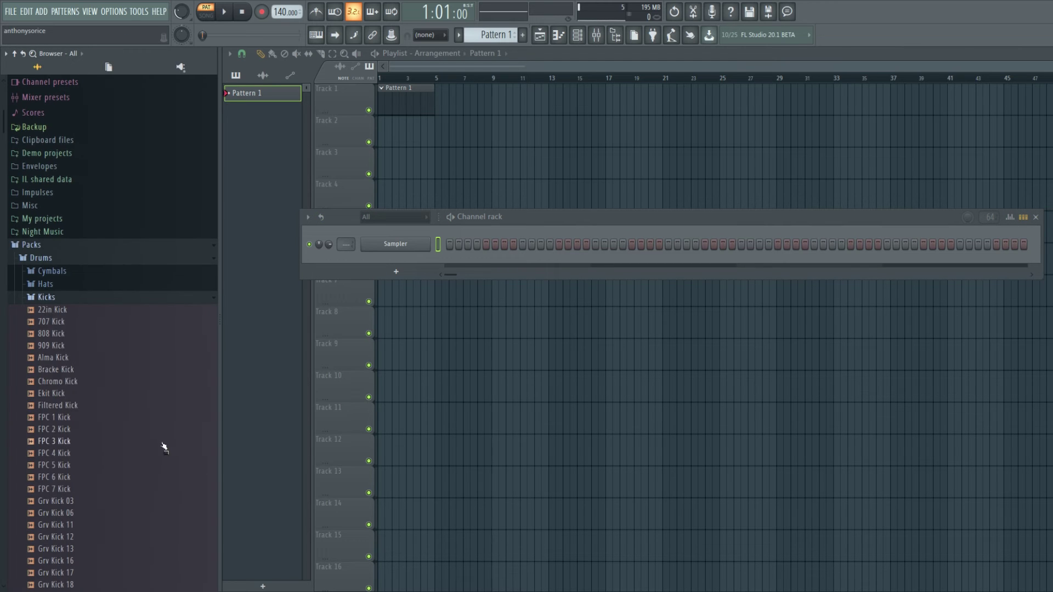
scroll(99, 377, "down", 12)
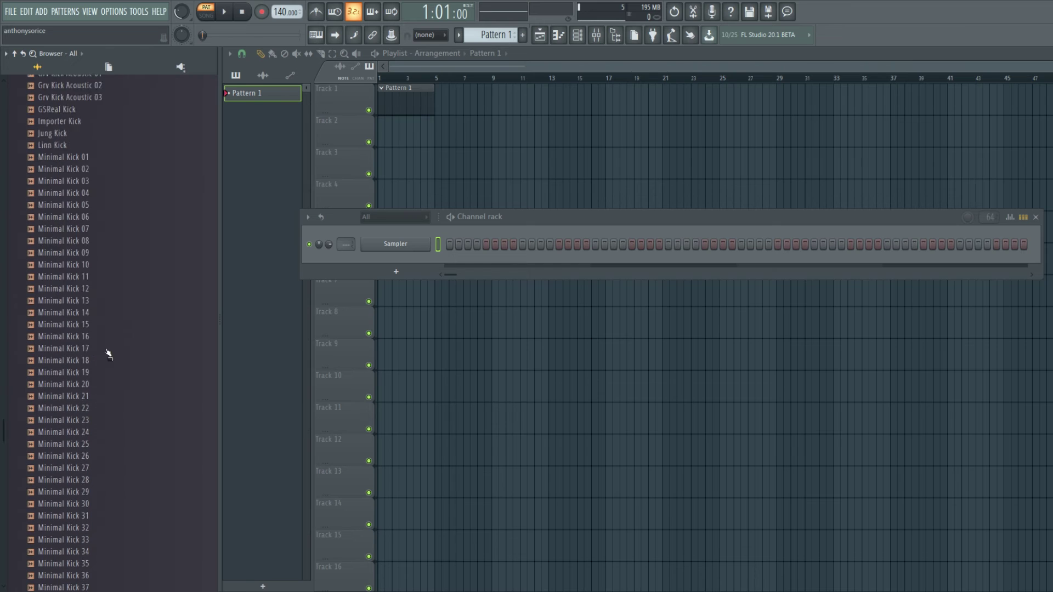
scroll(94, 311, "down", 5)
scroll(82, 216, "up", 5)
left_click(69, 207)
left_click(84, 167)
left_click(93, 299)
left_click(87, 167)
scroll(82, 219, "up", 6)
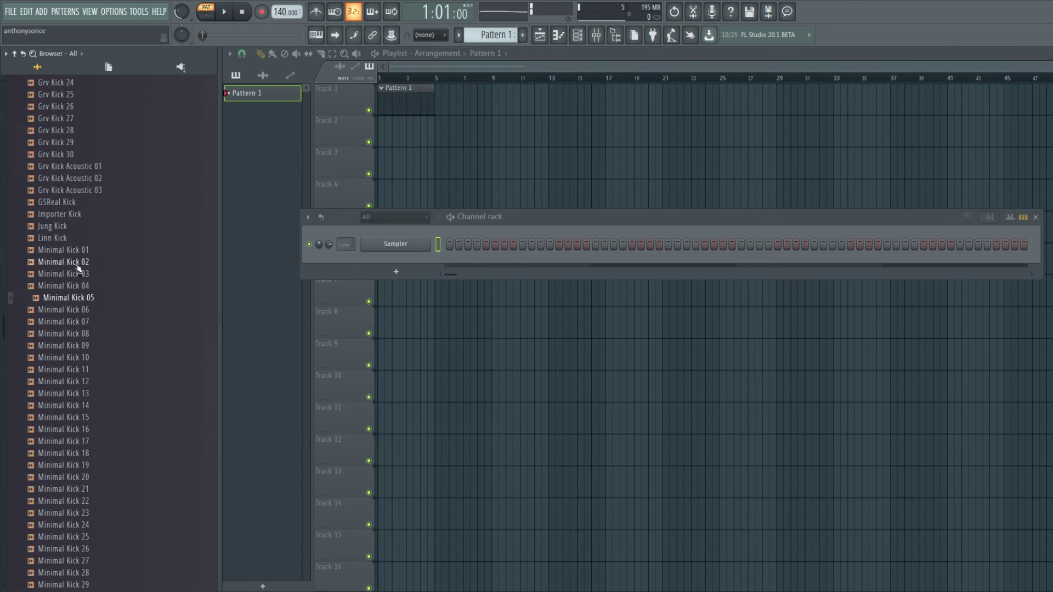
left_click_drag(77, 265, 411, 244)
scroll(191, 289, "up", 3)
scroll(137, 274, "up", 15)
left_click(58, 244)
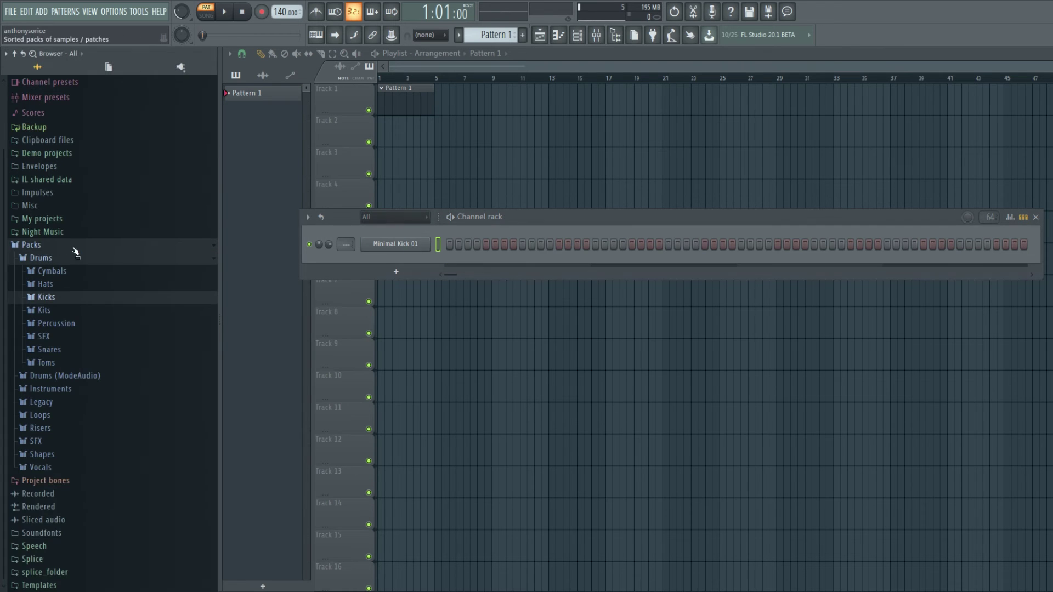
Step: Add 808 Snare and the 808 CH hi-hat as new channels
left_click(65, 353)
left_click_drag(64, 399, 415, 258)
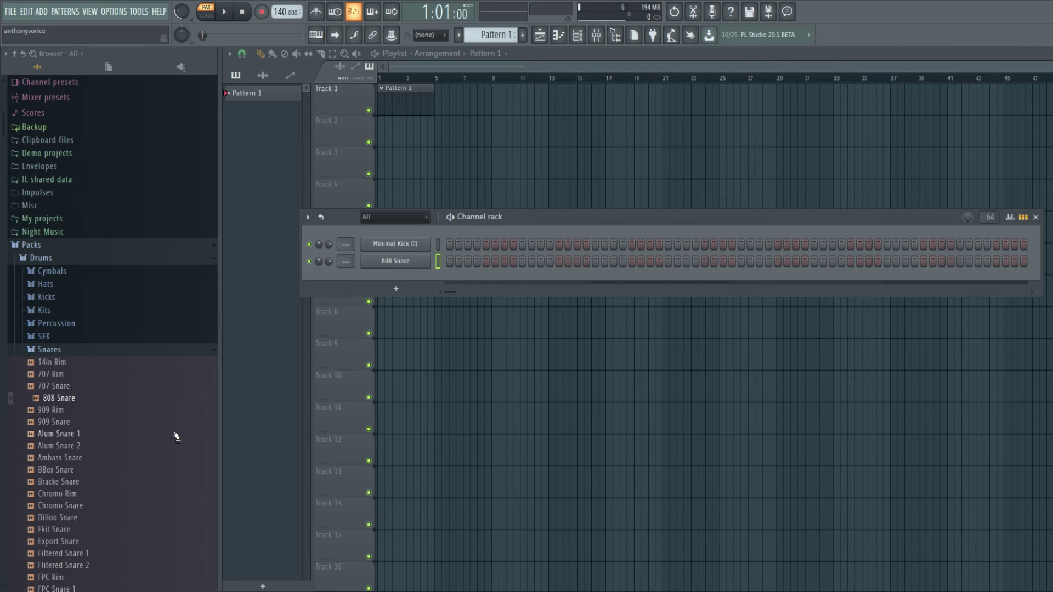
scroll(137, 417, "down", 4)
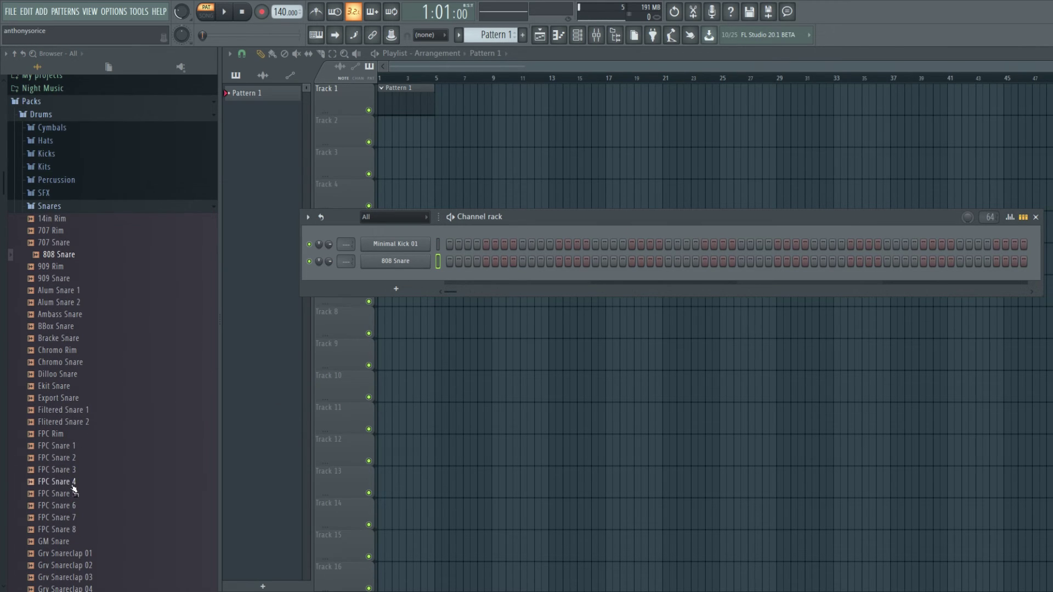
scroll(77, 340, "up", 4)
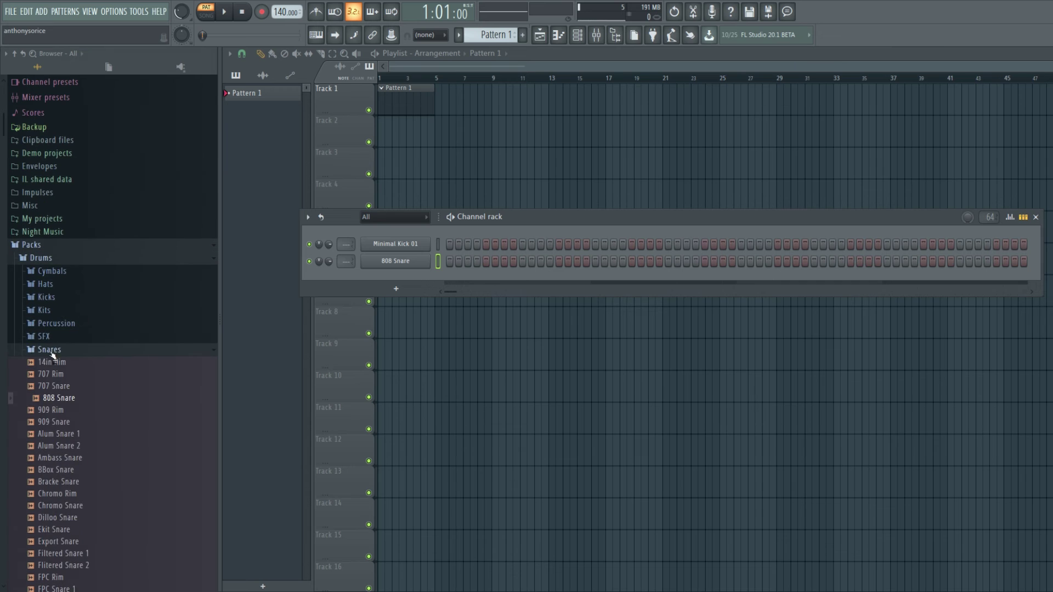
left_click(55, 349)
left_click(46, 284)
left_click(55, 392)
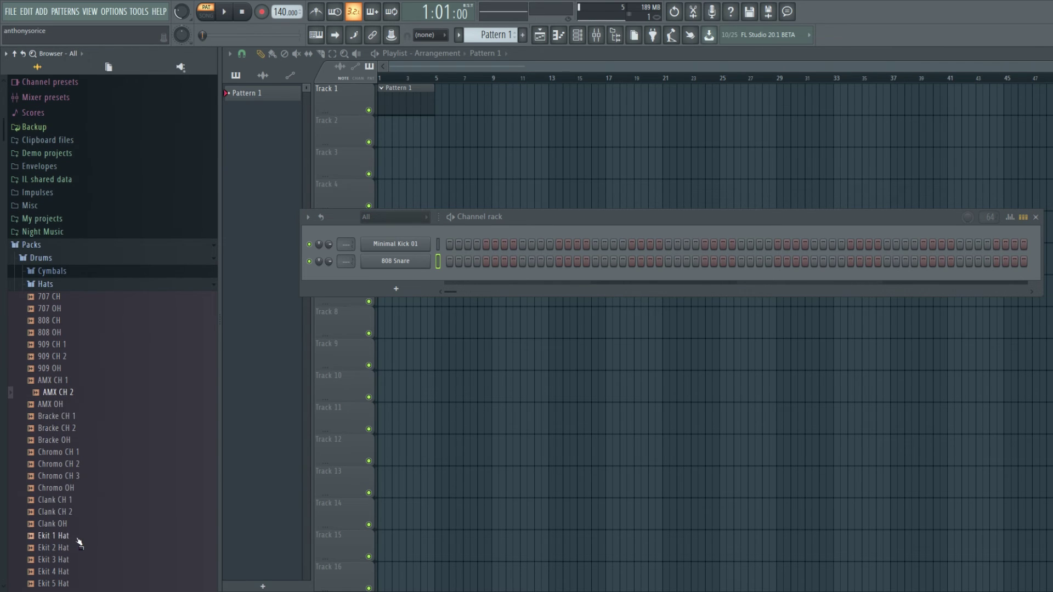
left_click(76, 356)
left_click_drag(52, 320, 345, 320)
left_click_drag(419, 282, 420, 282)
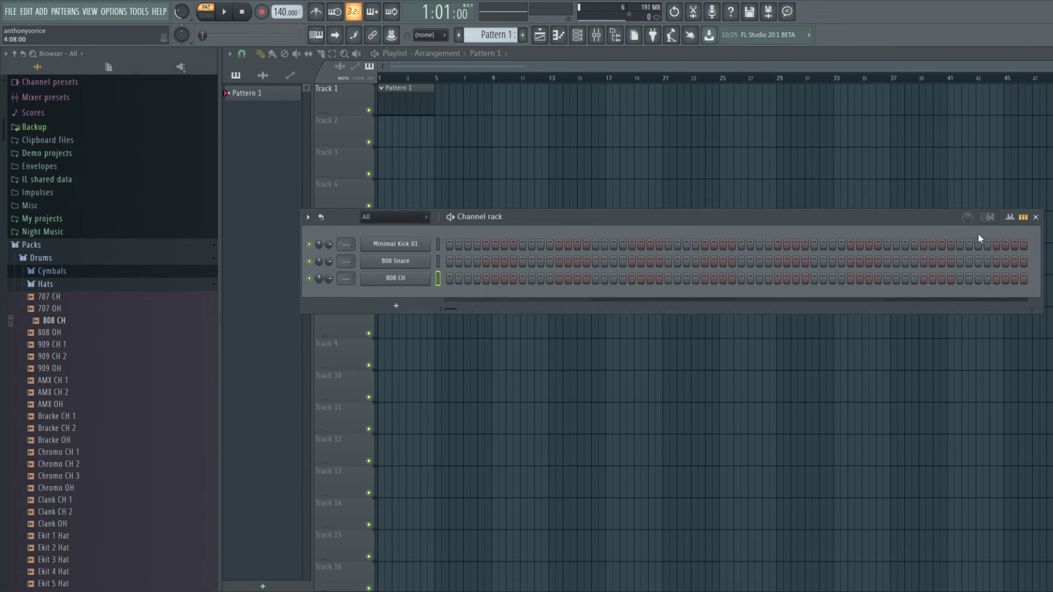
Step: Shorten the pattern to 32 steps, fit the Channel rack to it, and play the beat
left_click(991, 218)
left_click(1026, 267)
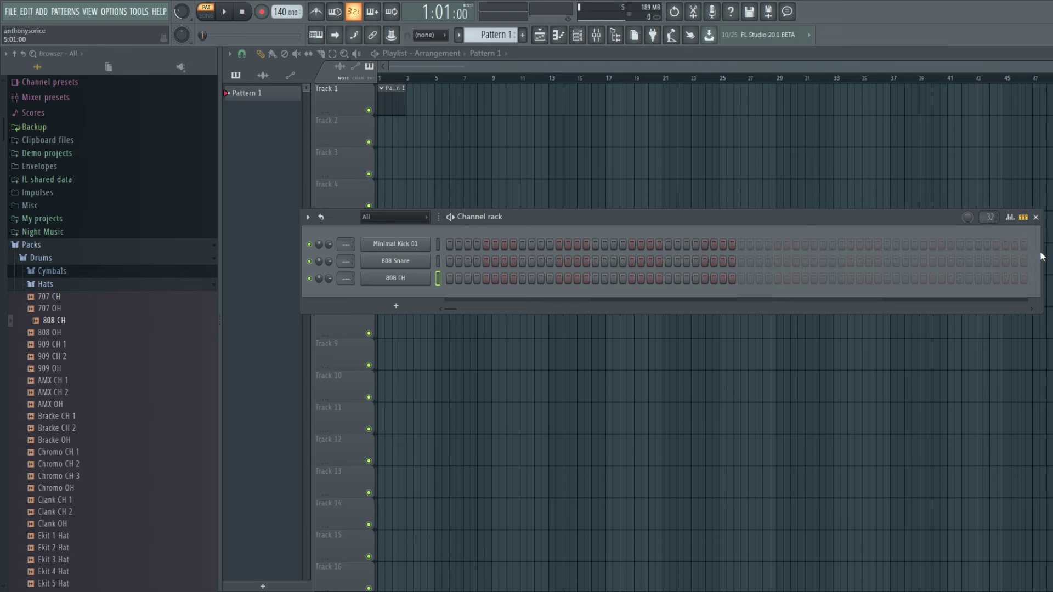
left_click_drag(1042, 254, 752, 244)
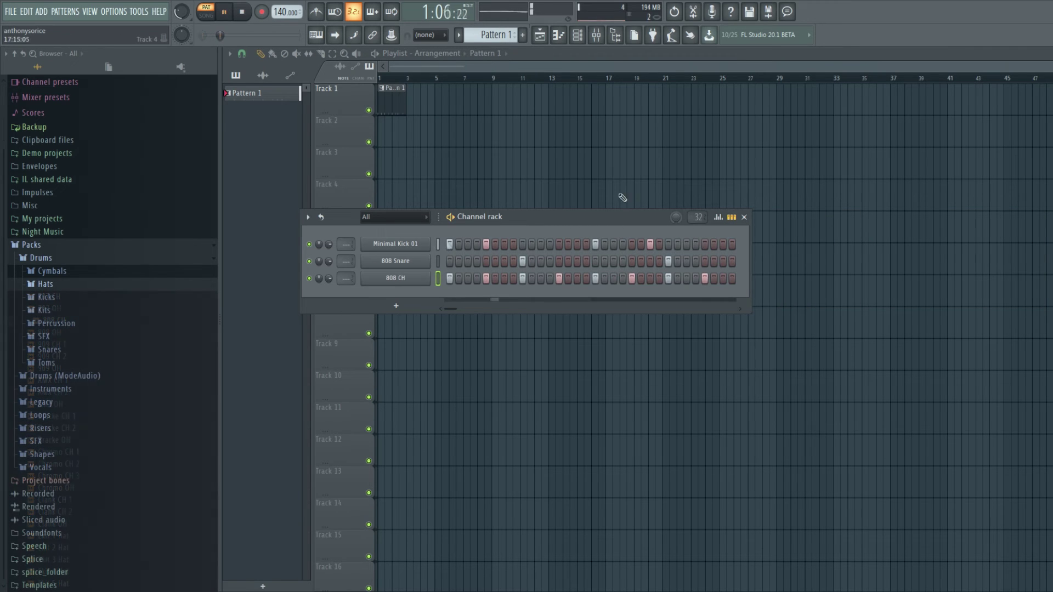
left_click(243, 15)
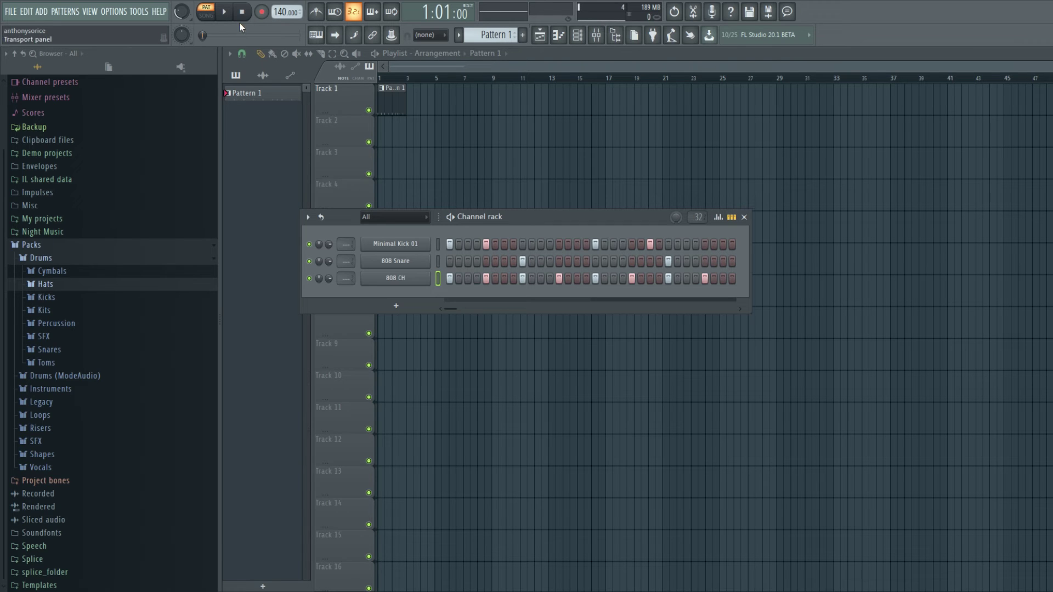
key("space")
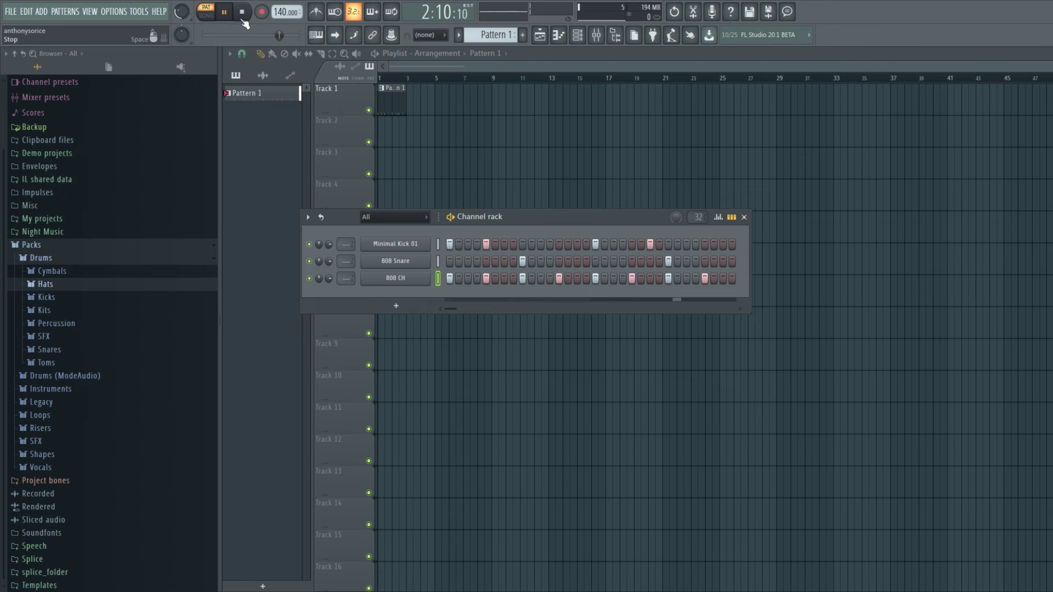
Step: Stop playback and add a Sytrus instrument channel
left_click(242, 16)
left_click(396, 305)
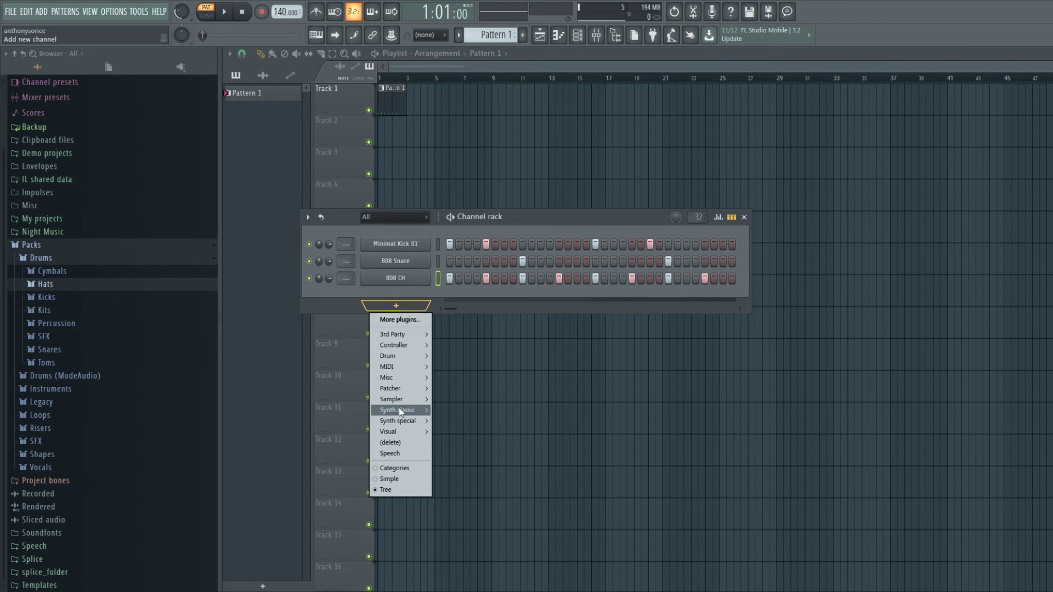
mouse_move(418, 422)
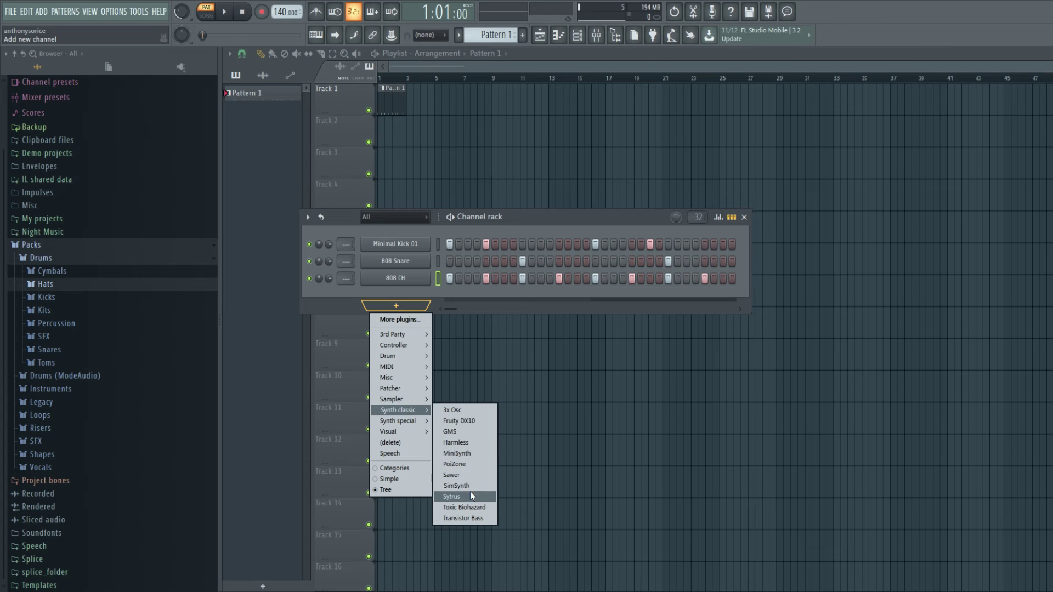
left_click(470, 496)
left_click_drag(389, 109, 472, 144)
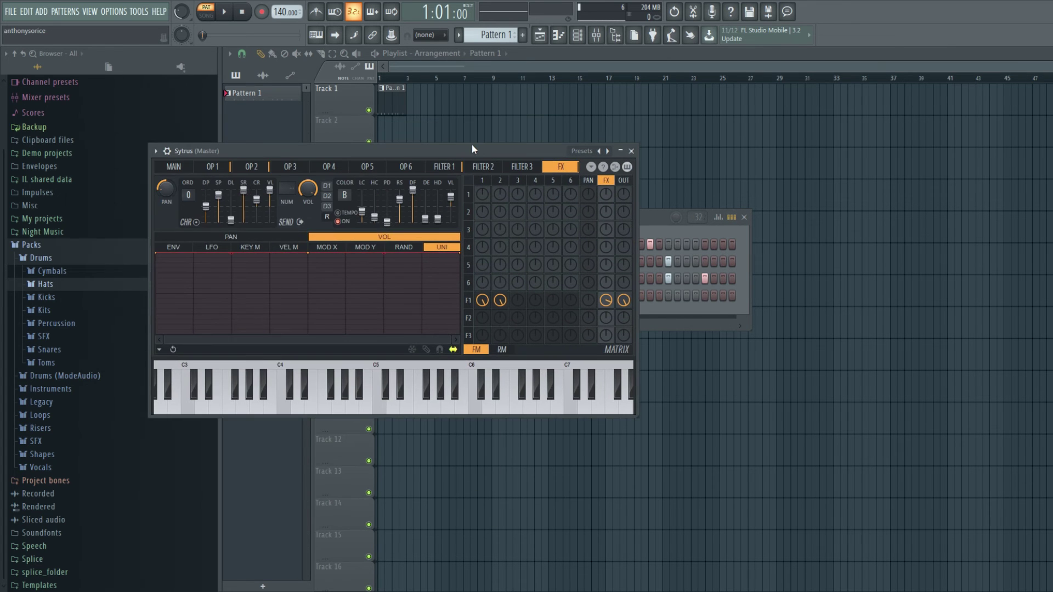
Step: Load the Orchestral 1 preset into Sytrus and turn on per-channel looping
left_click(157, 152)
mouse_move(233, 186)
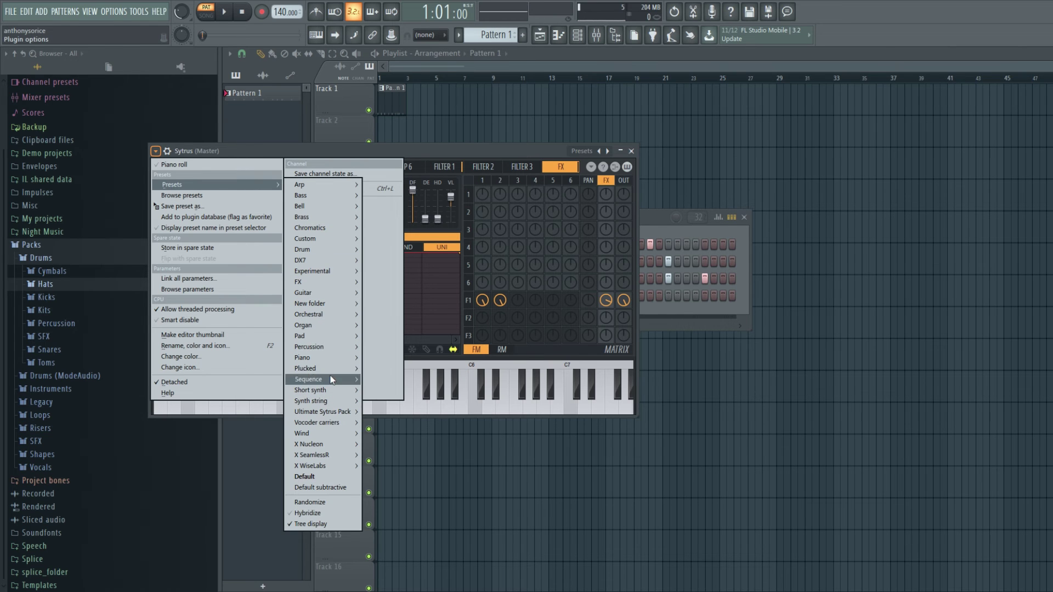
mouse_move(323, 315)
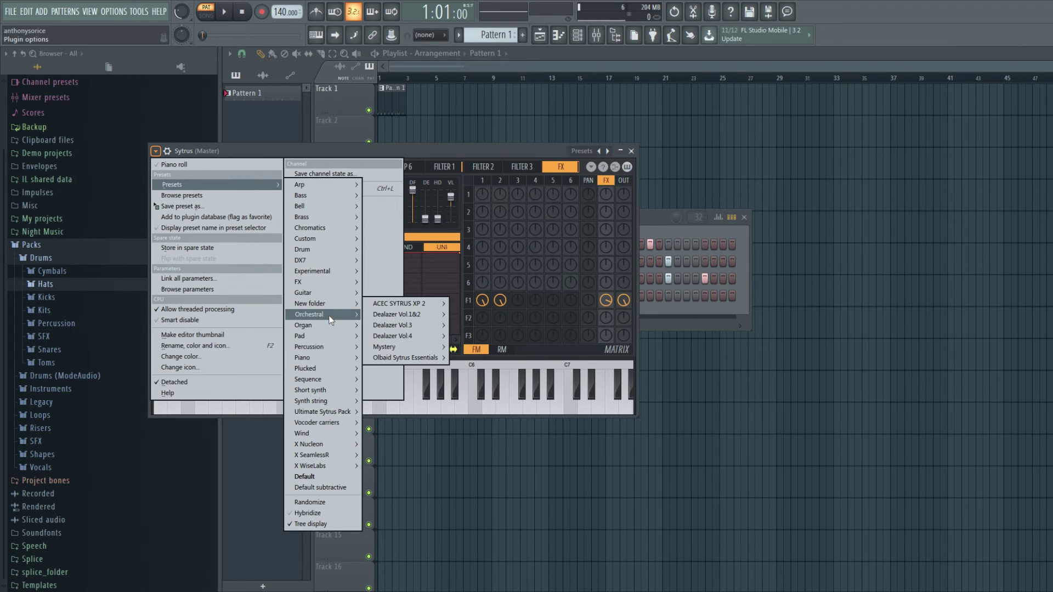
left_click(389, 326)
left_click(631, 151)
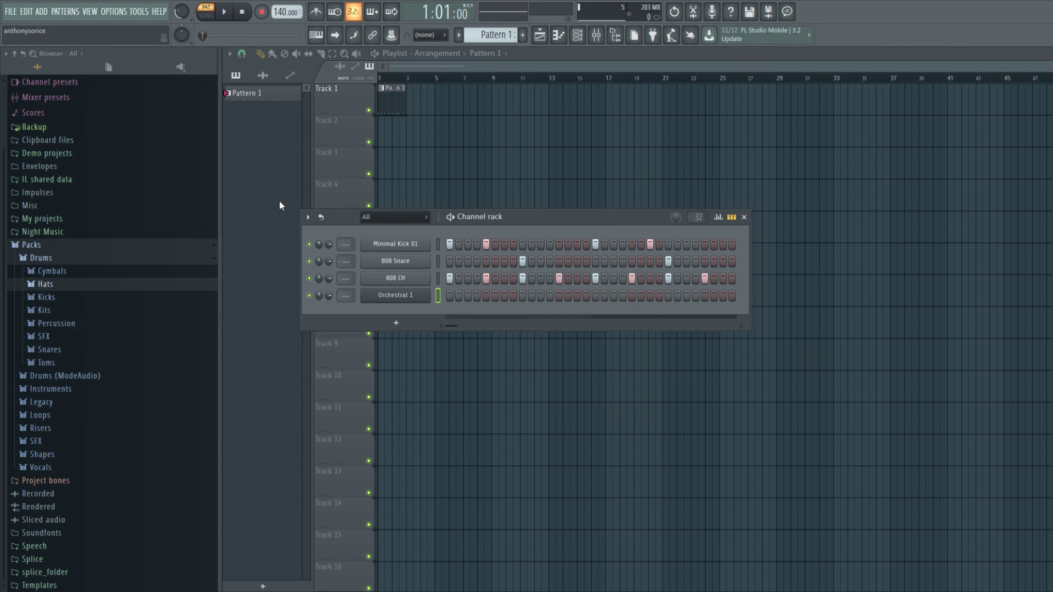
left_click(321, 216)
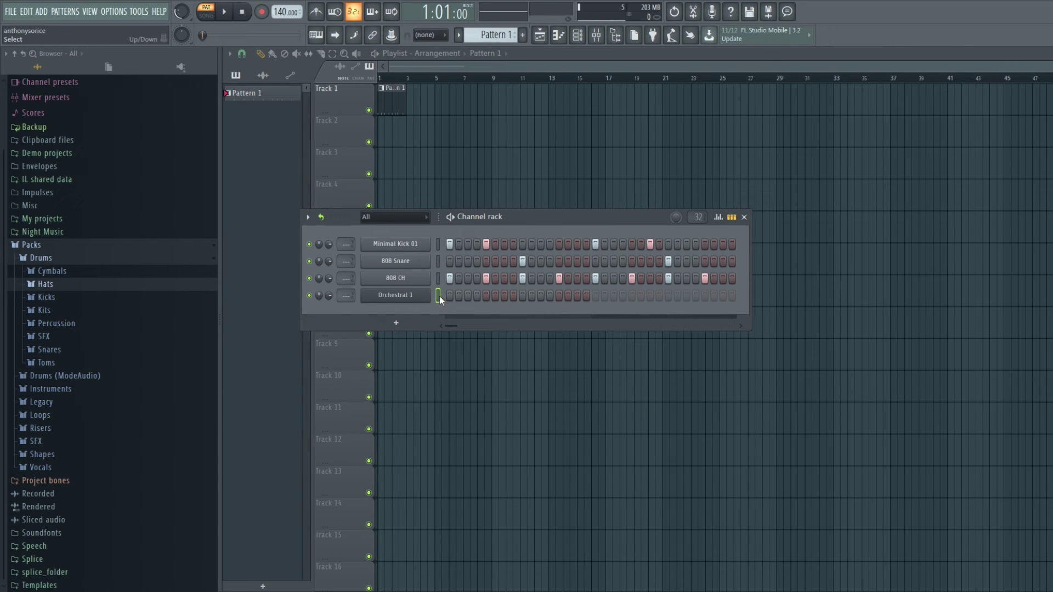
Step: Open Orchestral 1 in a maximized piano roll and draw a short G4 plus a B4 on beat 3
right_click(383, 302)
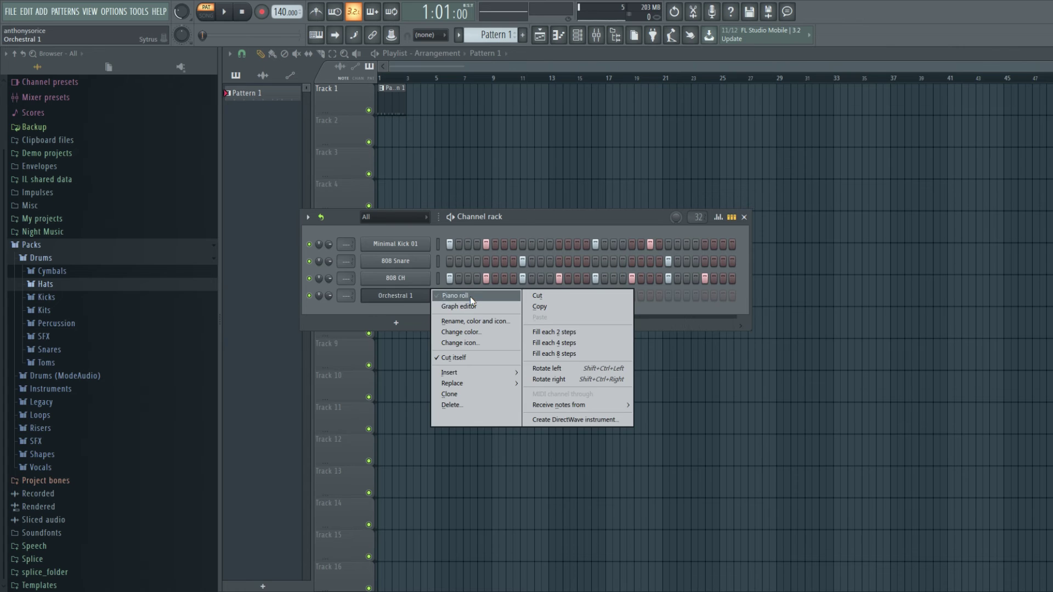
left_click(469, 297)
left_click(859, 237)
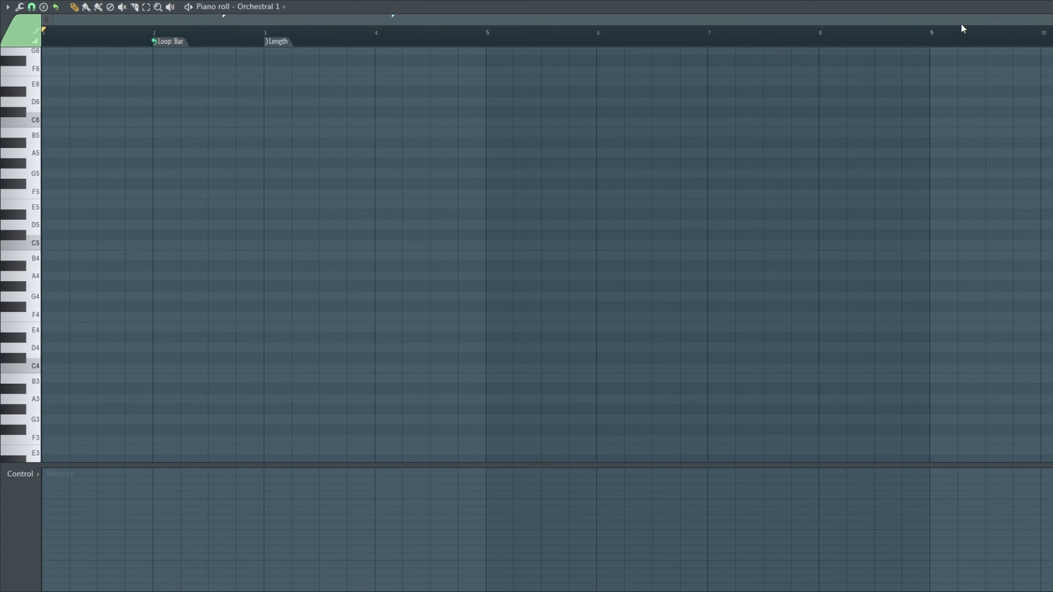
left_click_drag(1047, 20, 718, 19)
left_click(49, 296)
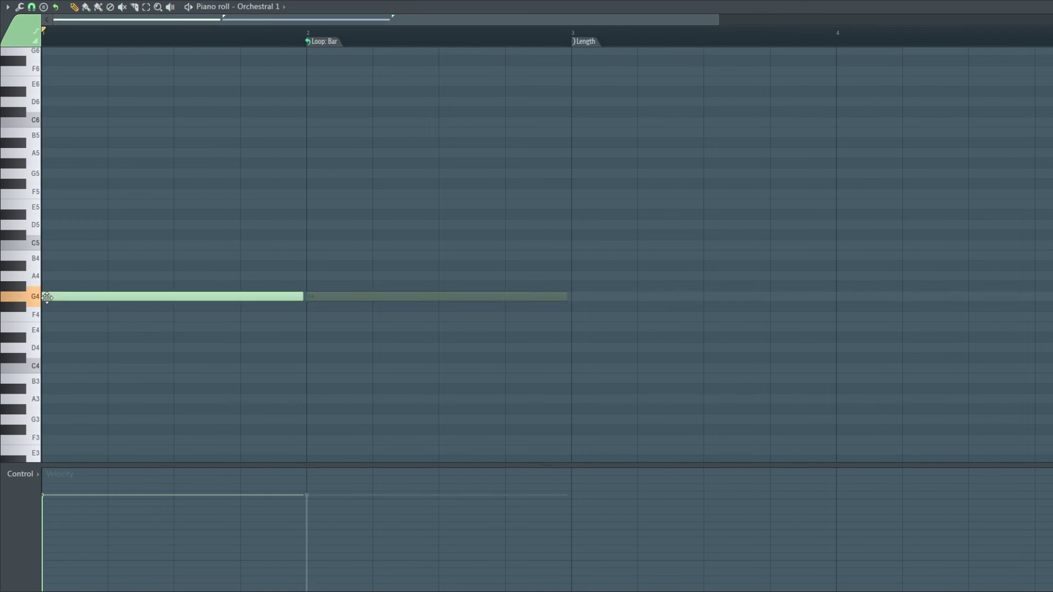
left_click_drag(304, 296, 125, 297)
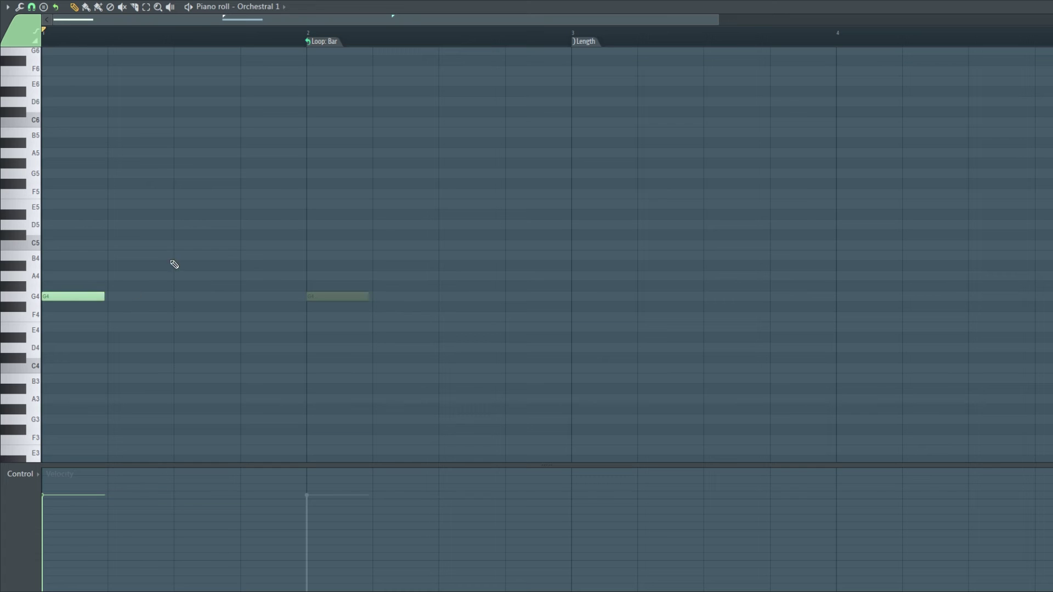
left_click(206, 255)
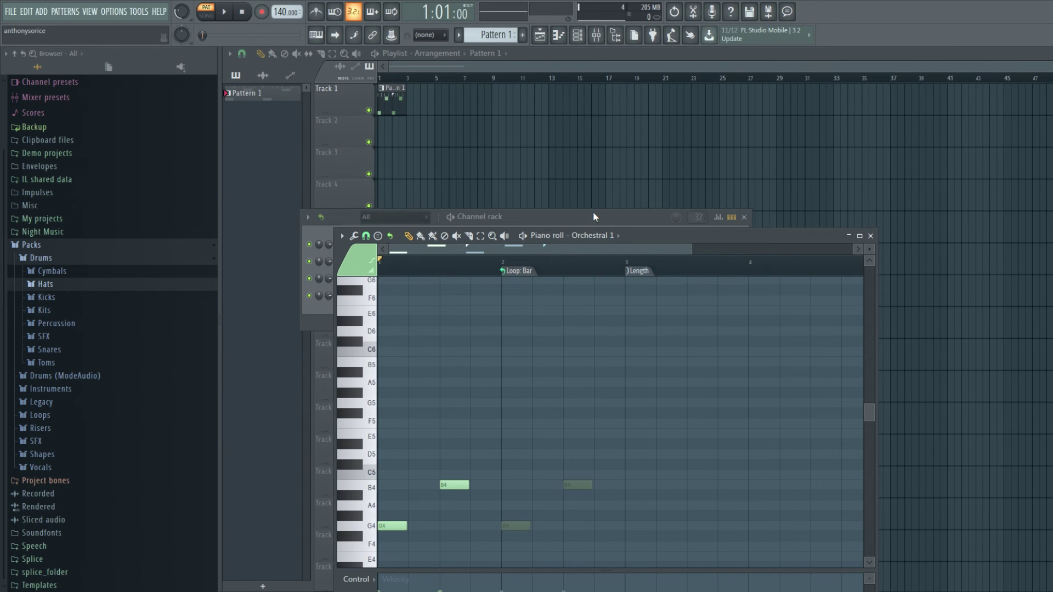
Step: Audition the pattern and edit notes down to a D5 at the bar start and a G4 on beat 3
left_click_drag(593, 216, 543, 90)
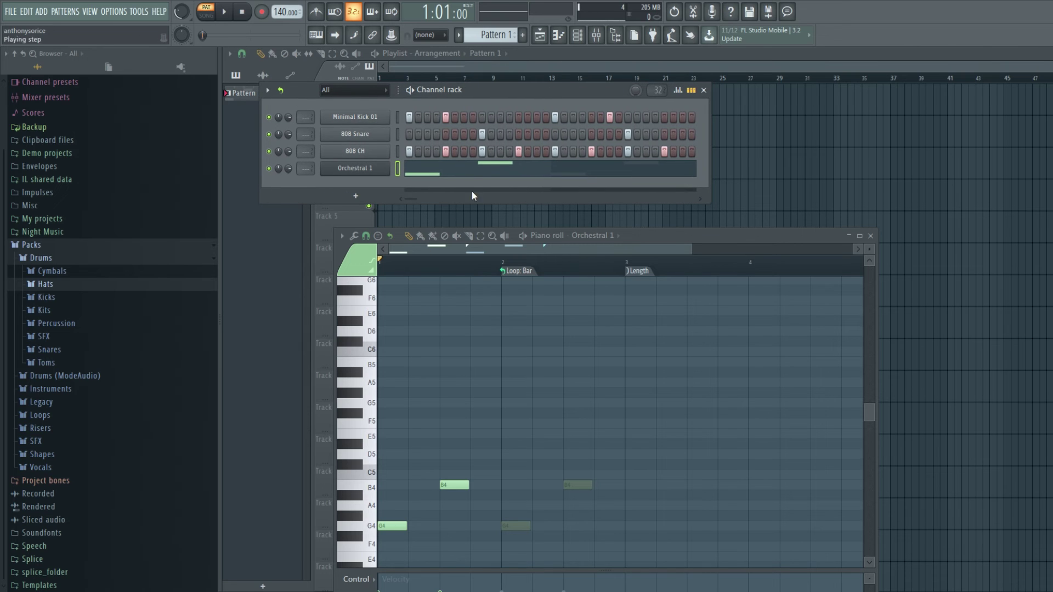
left_click(224, 12)
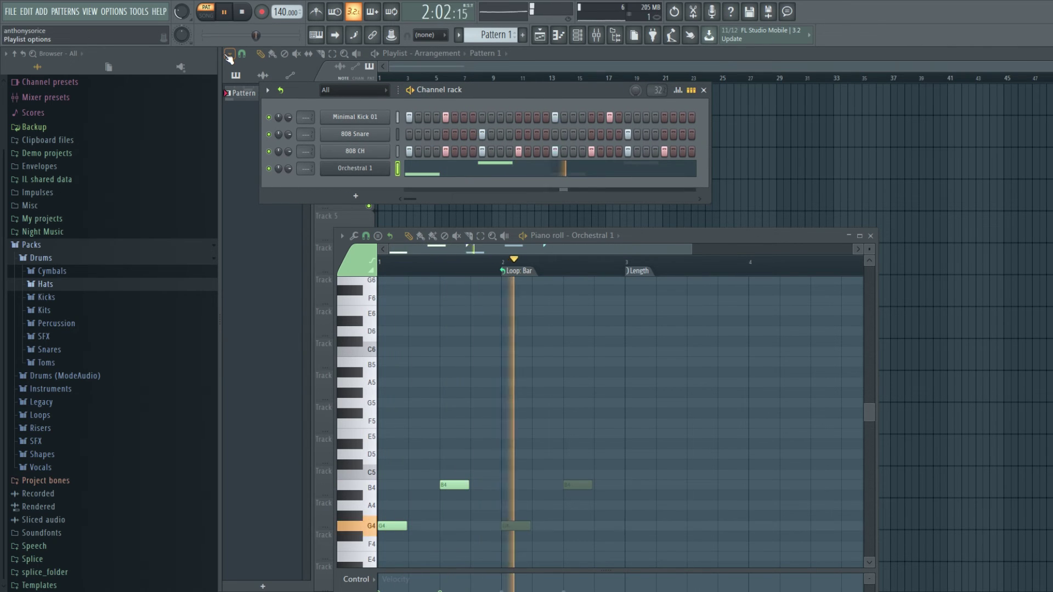
left_click(486, 454)
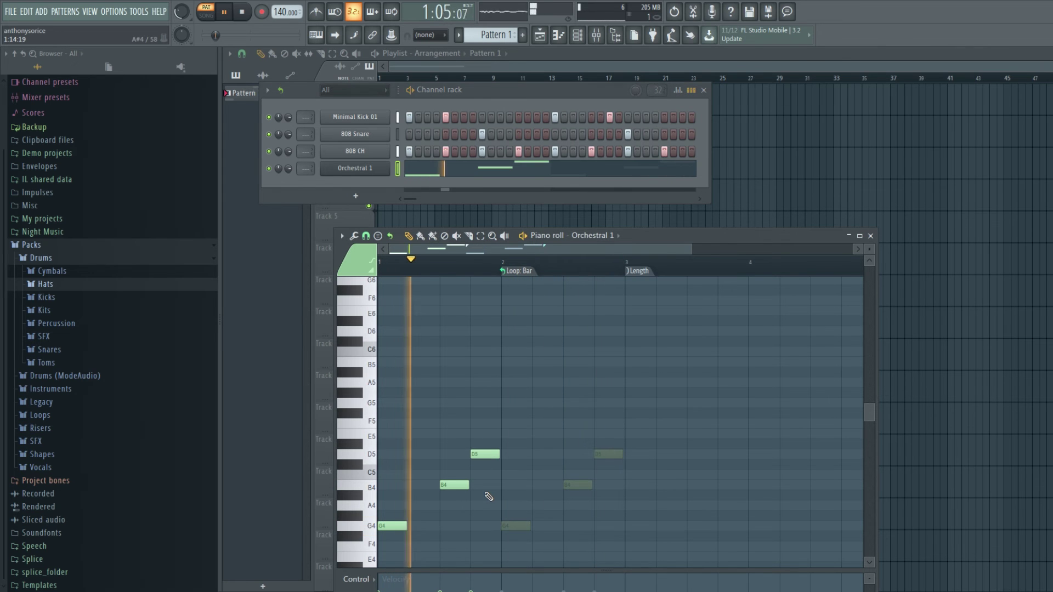
left_click_drag(481, 454, 476, 537)
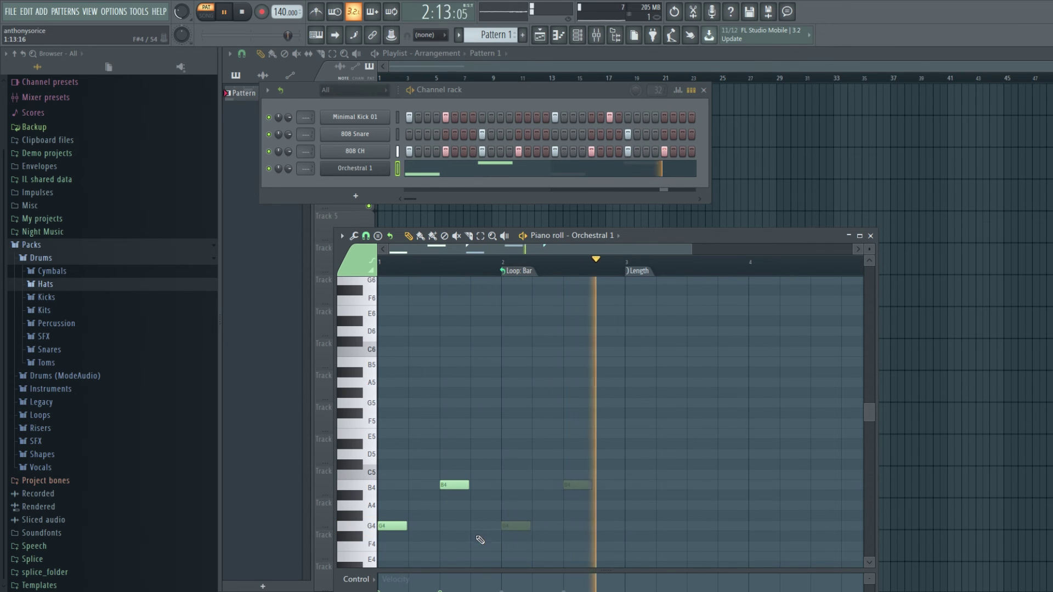
right_click(475, 537)
key("space")
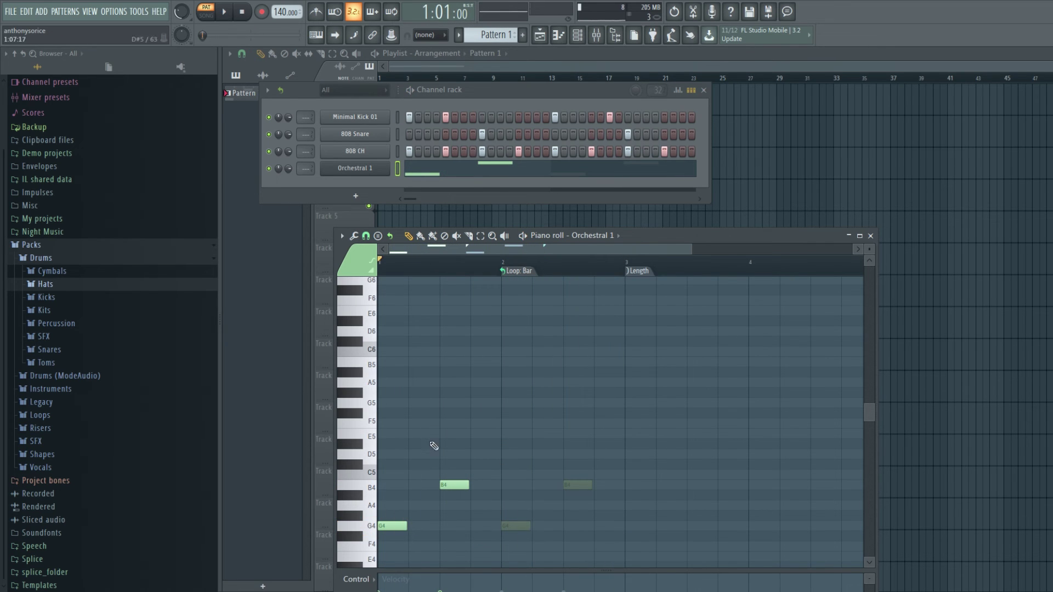
right_click(454, 485)
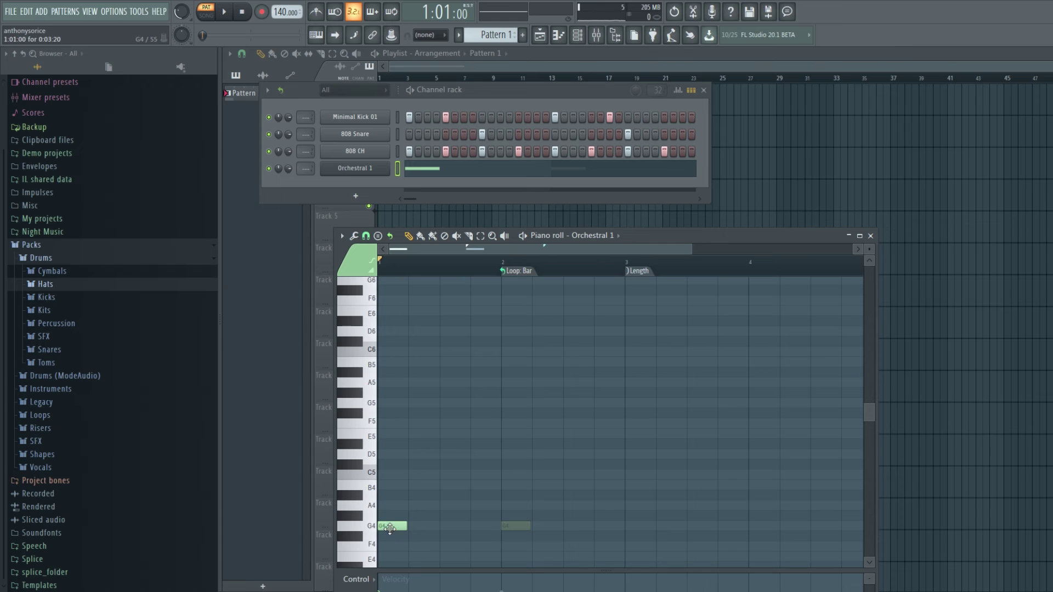
left_click_drag(393, 523, 392, 455)
left_click(447, 527)
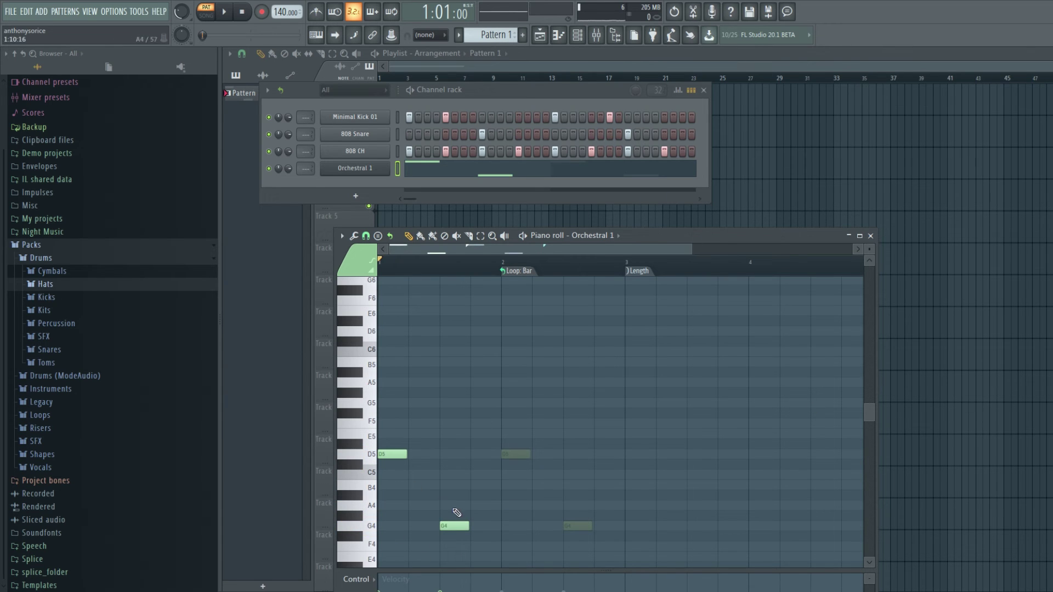
left_click_drag(508, 97, 549, 120)
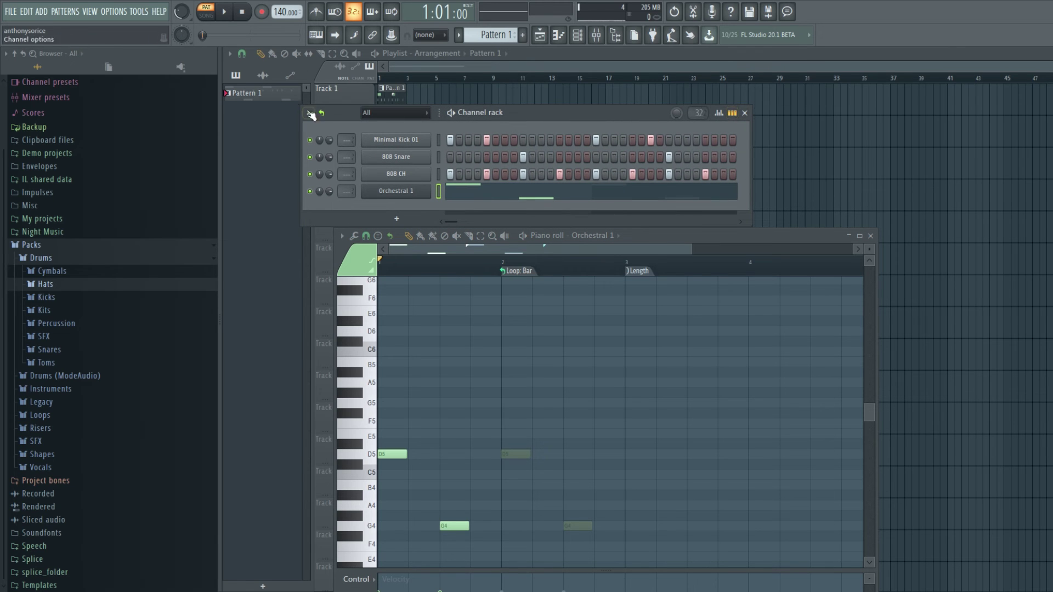
Step: Toggle the Channel rack's loop button and choose Advanced looping from its Loop type menu
left_click(321, 114)
left_click(321, 113)
right_click(321, 113)
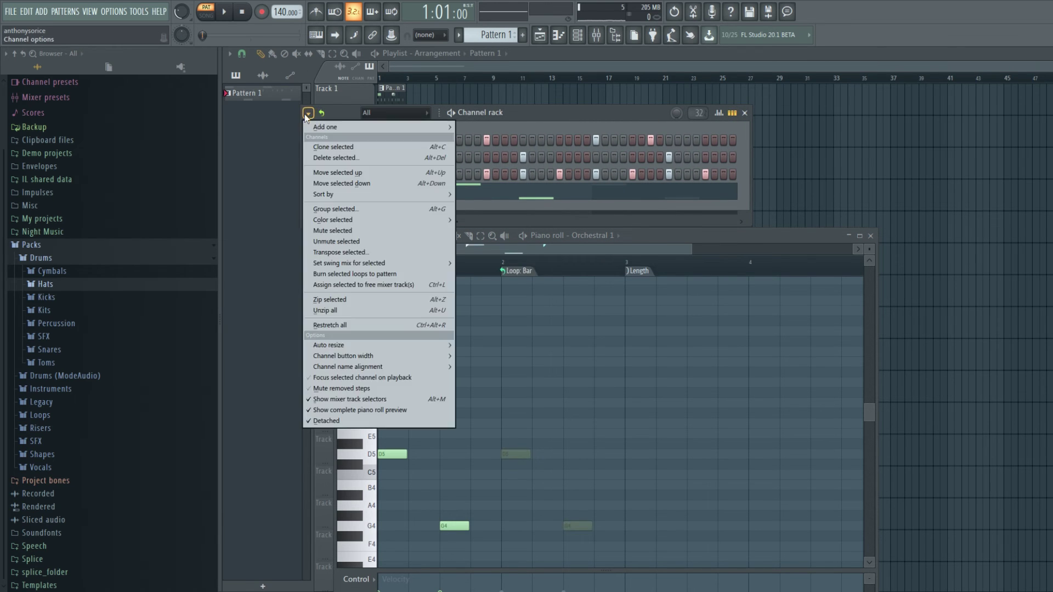
left_click(321, 113)
right_click(321, 113)
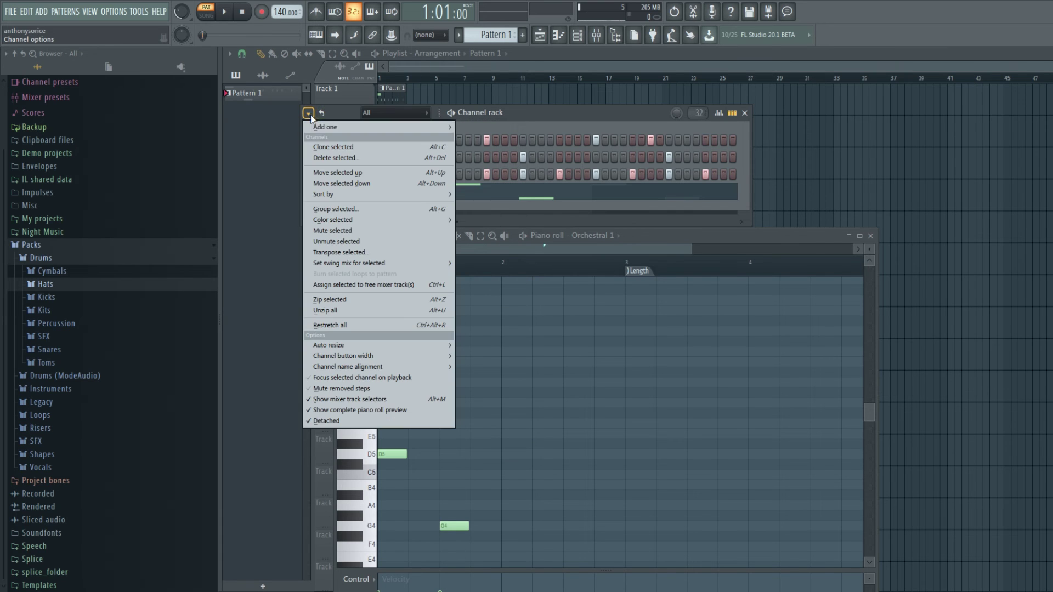
left_click(321, 114)
left_click(321, 113)
left_click(322, 114)
left_click(309, 113)
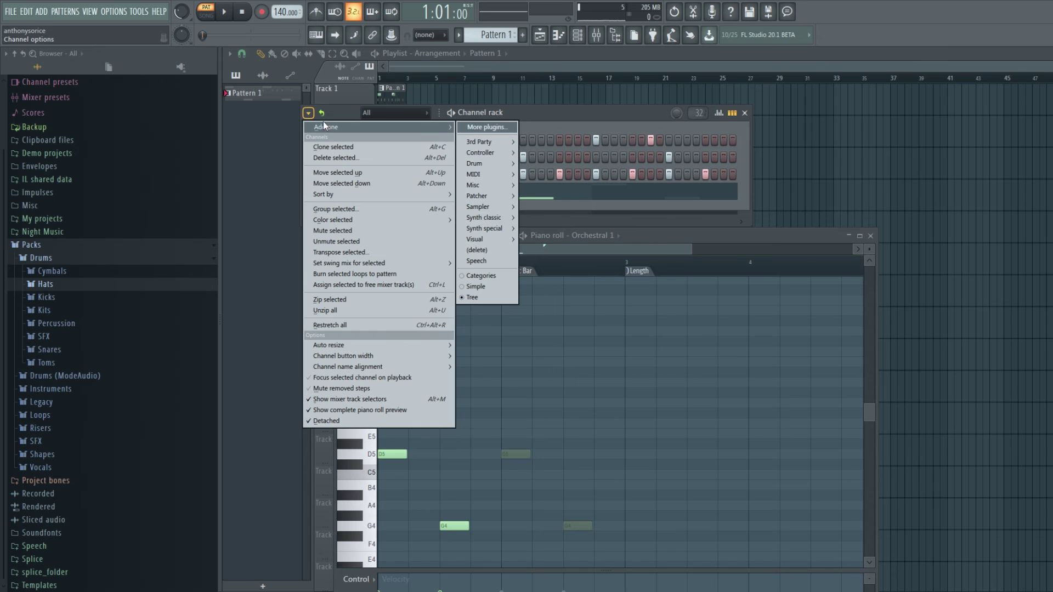
right_click(321, 114)
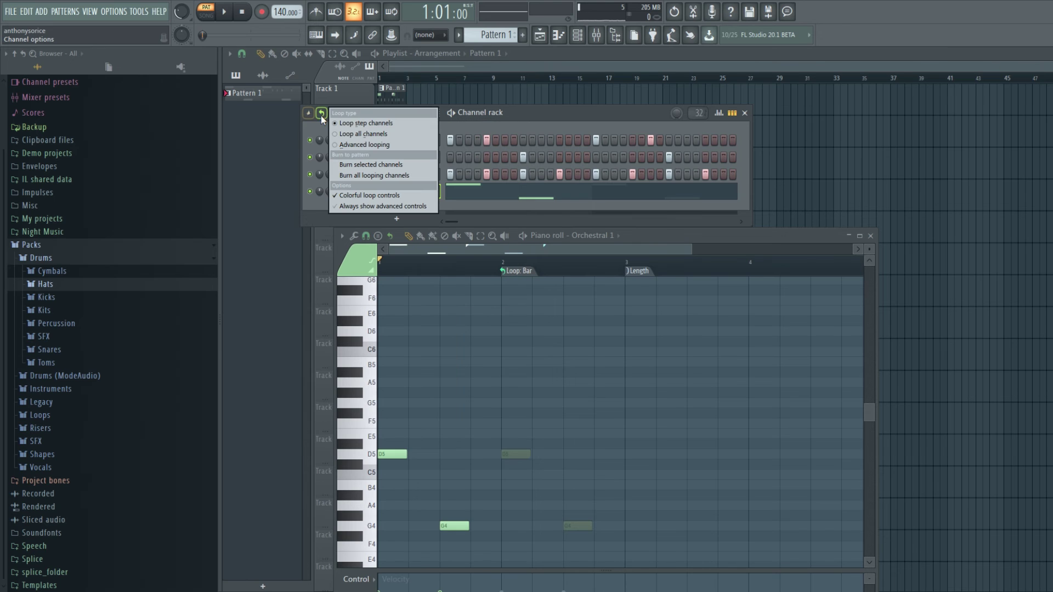
left_click(387, 144)
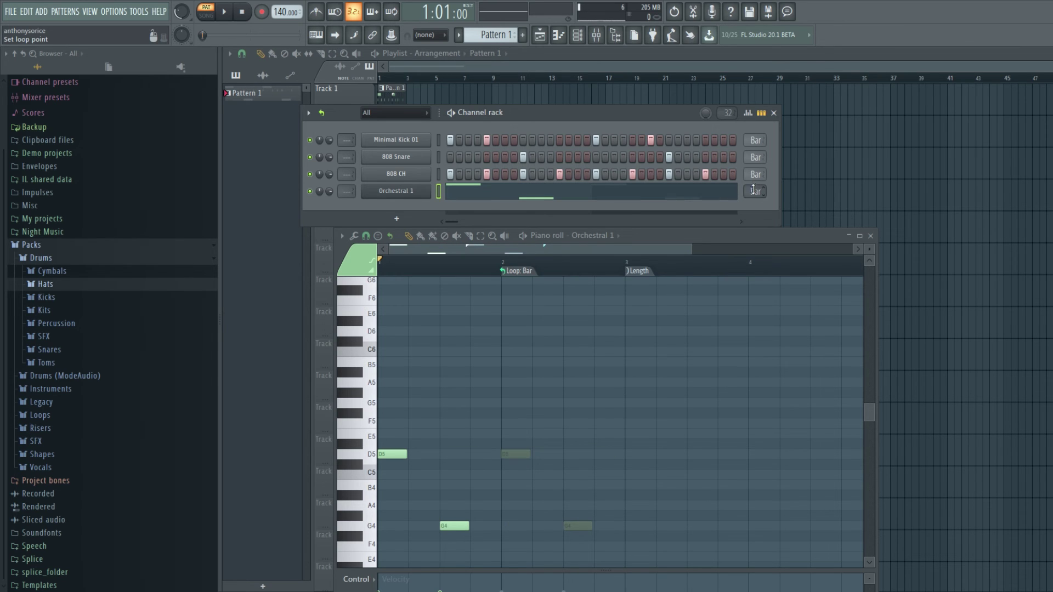
left_click(753, 190)
left_click(779, 222)
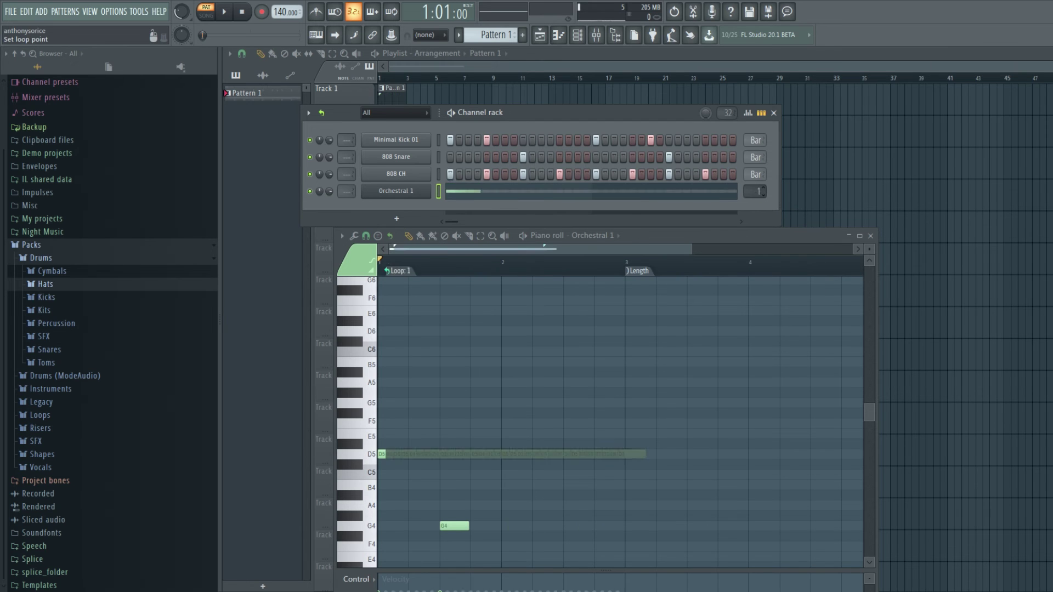
scroll(755, 190, "down", 1)
scroll(756, 191, "up", 15)
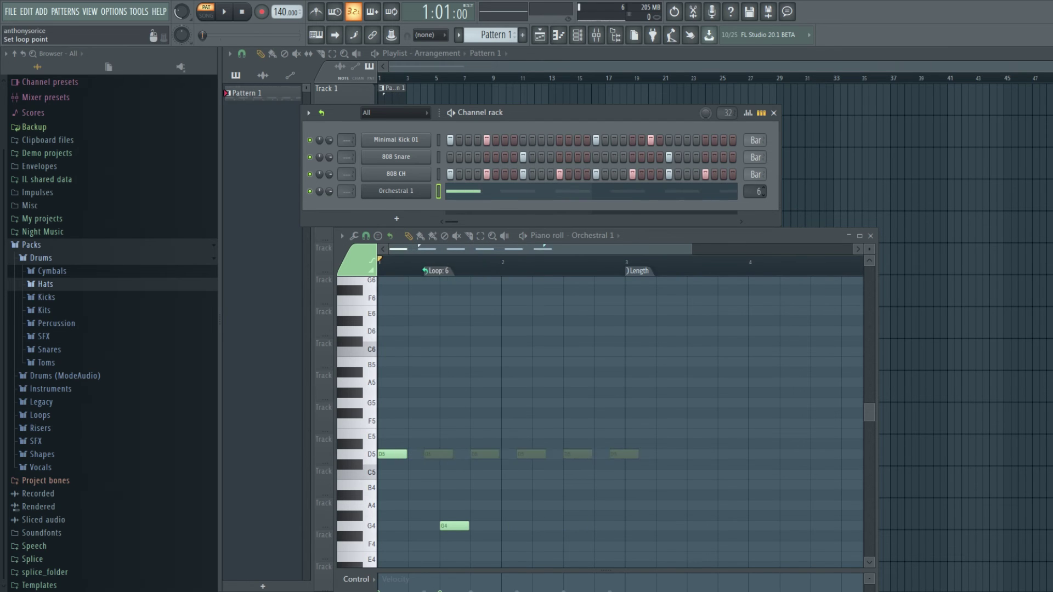
scroll(756, 191, "up", 20)
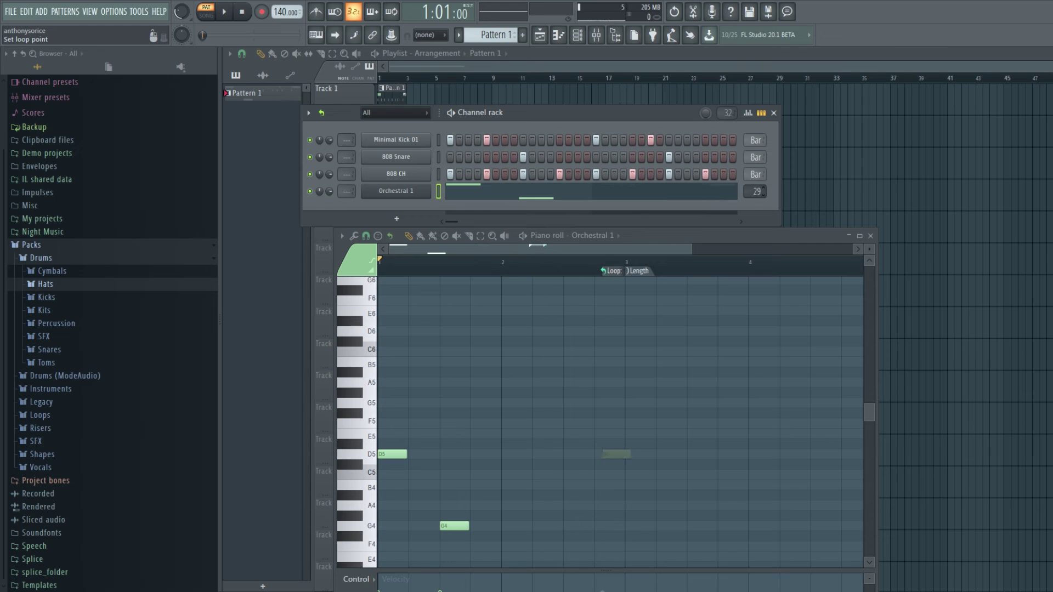
scroll(756, 191, "down", 3)
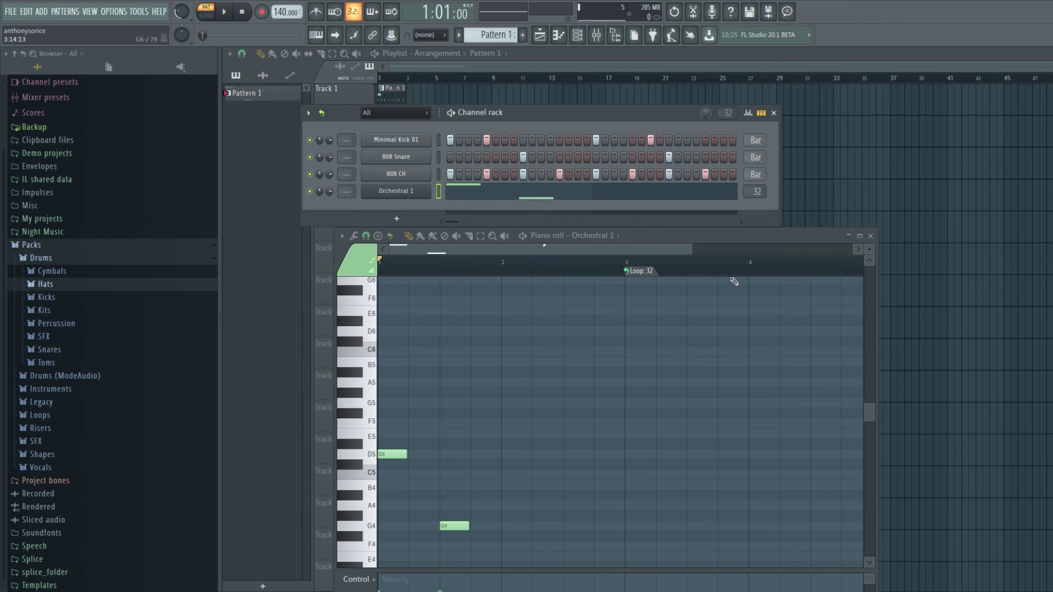
scroll(756, 191, "up", 1)
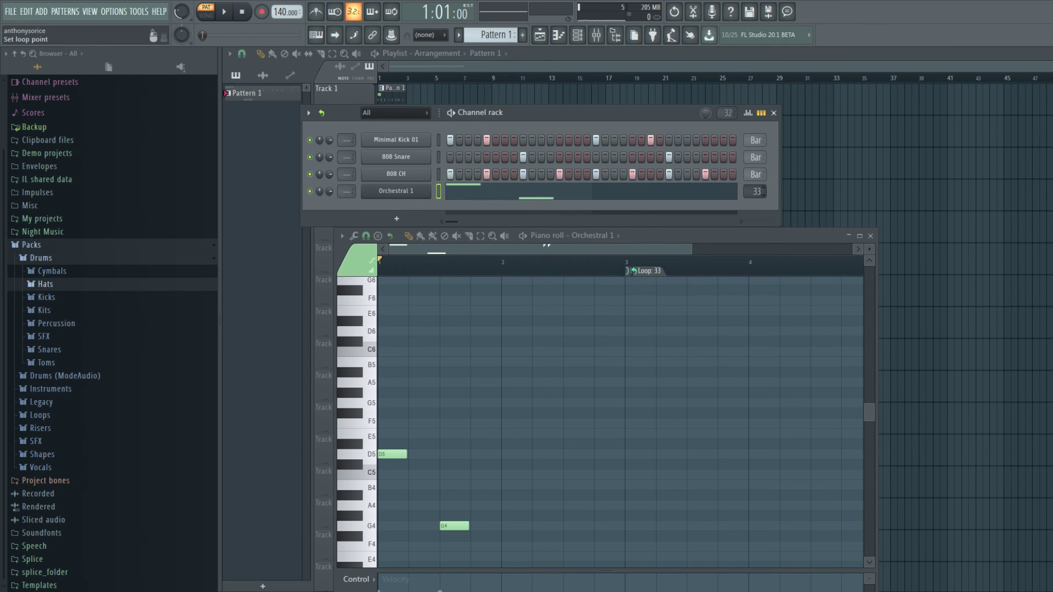
scroll(755, 191, "down", 6)
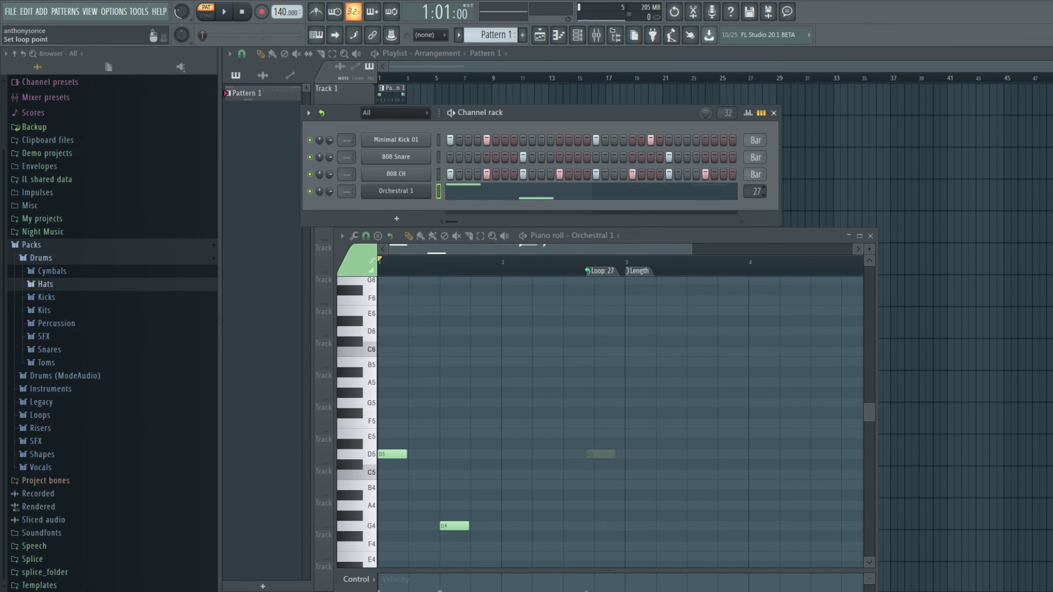
scroll(755, 190, "up", 5)
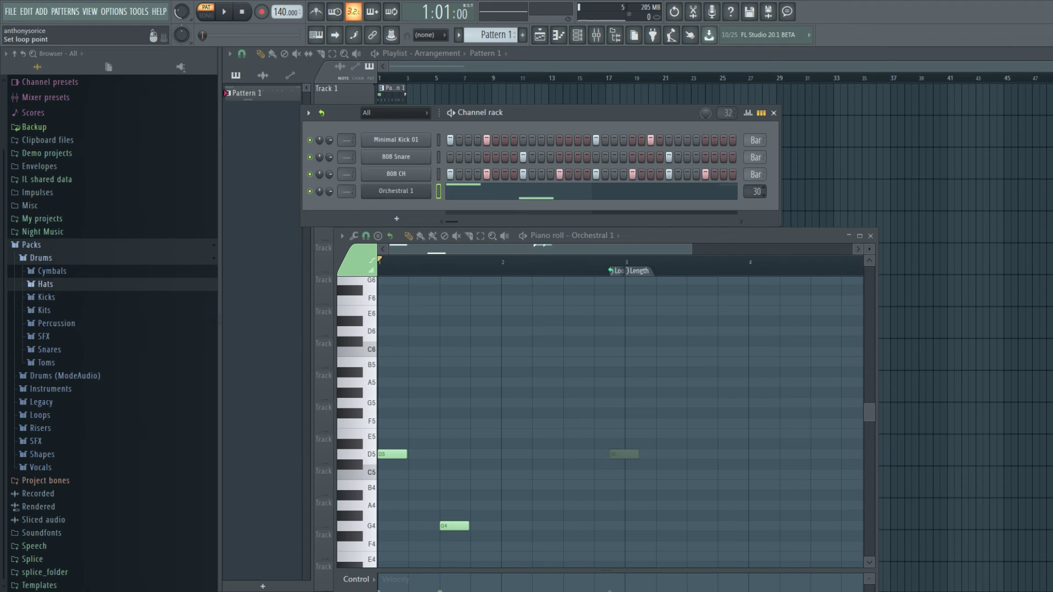
scroll(756, 191, "down", 20)
scroll(755, 190, "down", 8)
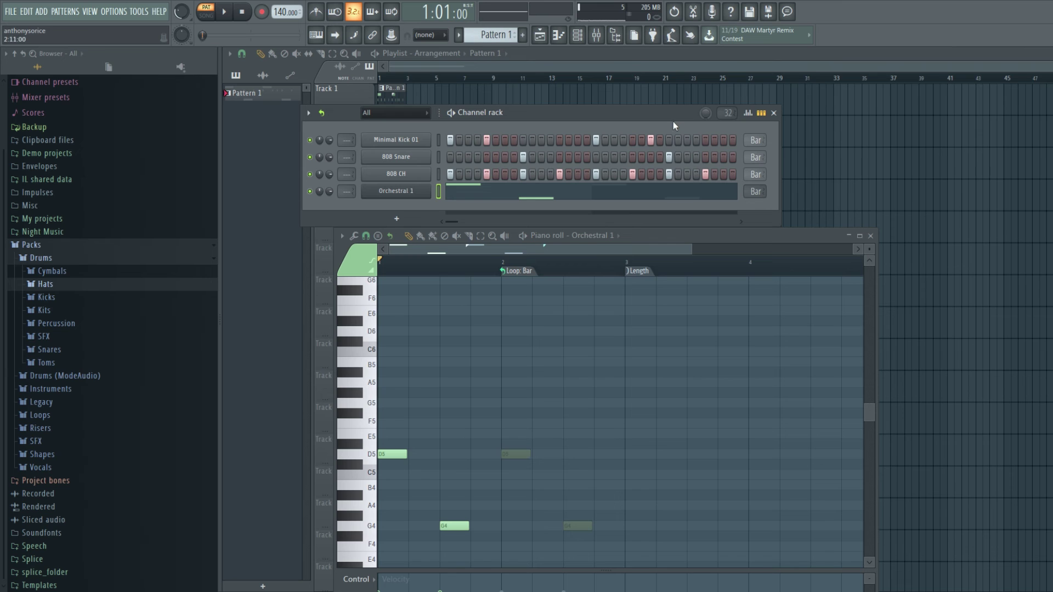
Step: Drag the Channel rack slightly down and further right over the playlist
mouse_move(653, 113)
left_mouse_down()
mouse_move(796, 157)
mouse_move(666, 120)
left_mouse_up()
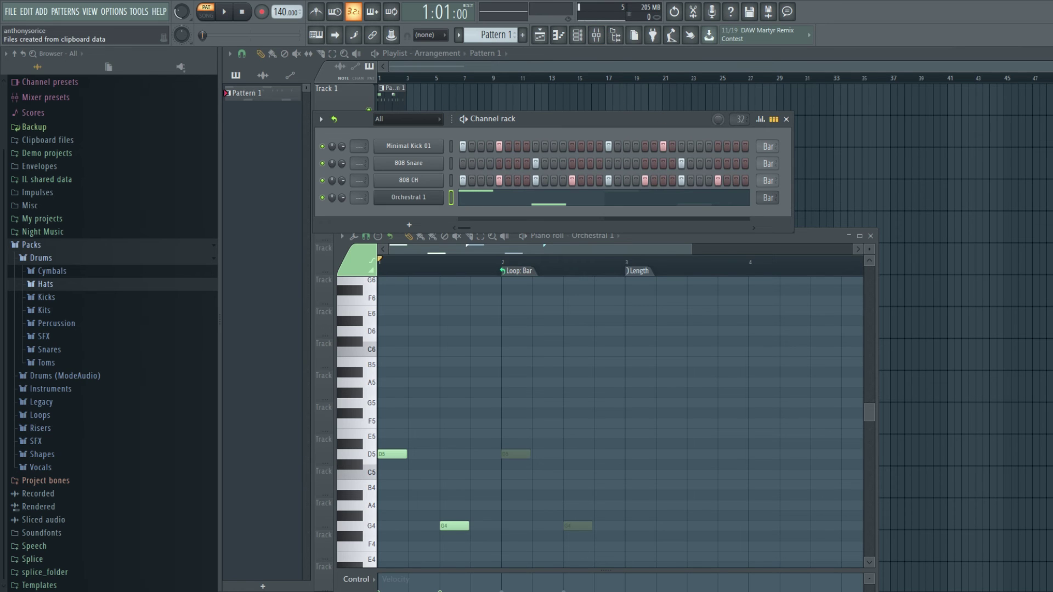
left_click_drag(553, 117, 634, 120)
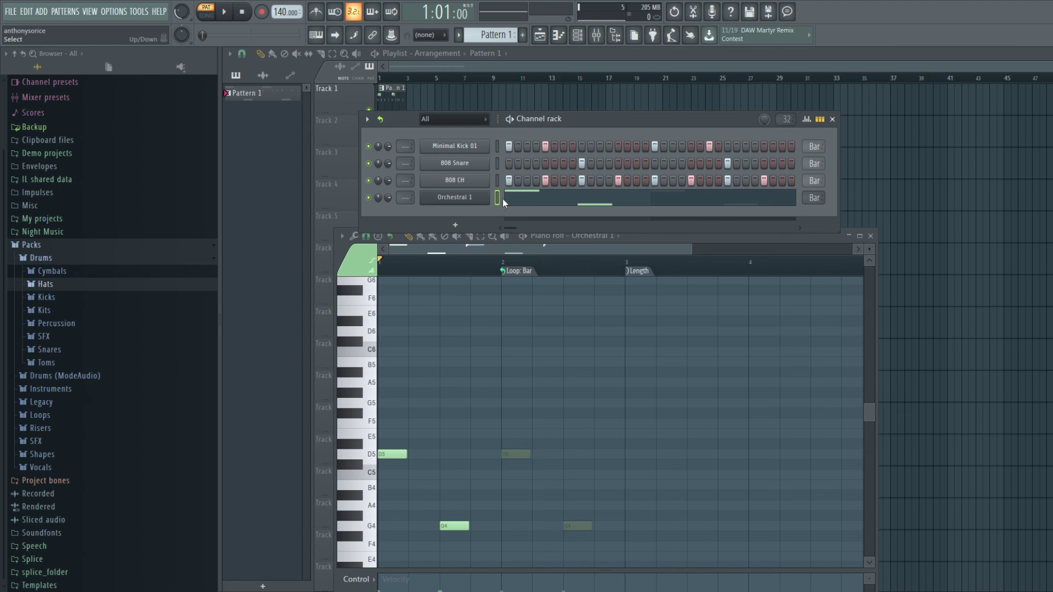
Step: Add a Sawer synth channel from Synth classic and close its window
left_click(455, 225)
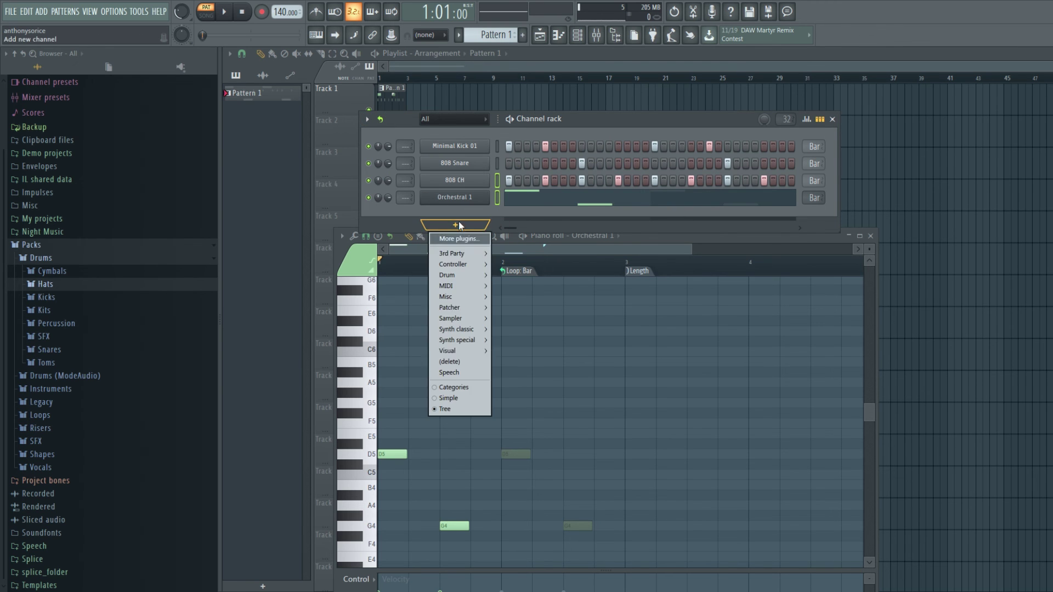
mouse_move(457, 331)
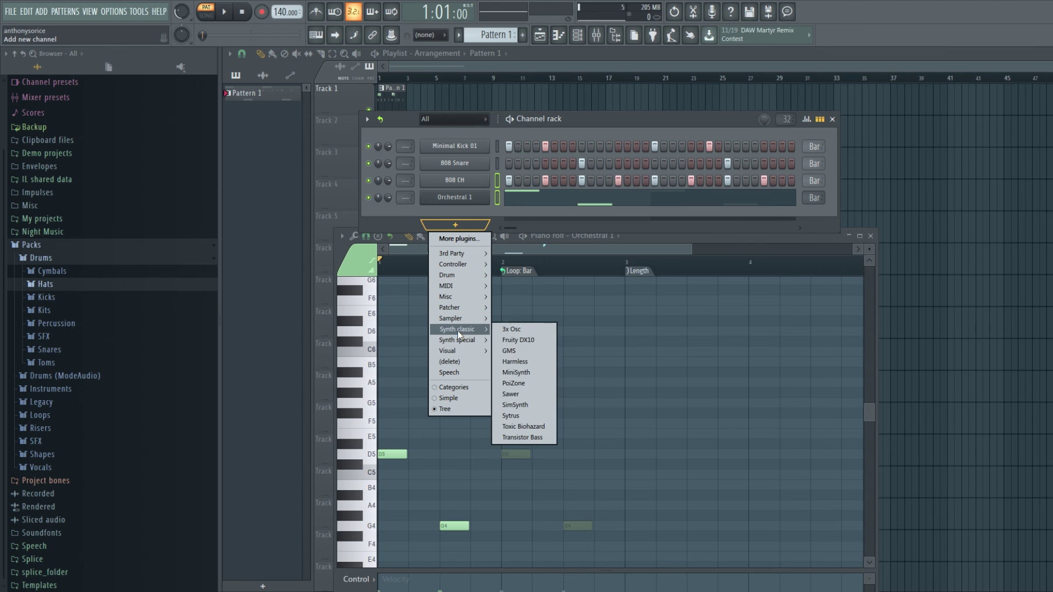
left_click(529, 394)
left_click(589, 133)
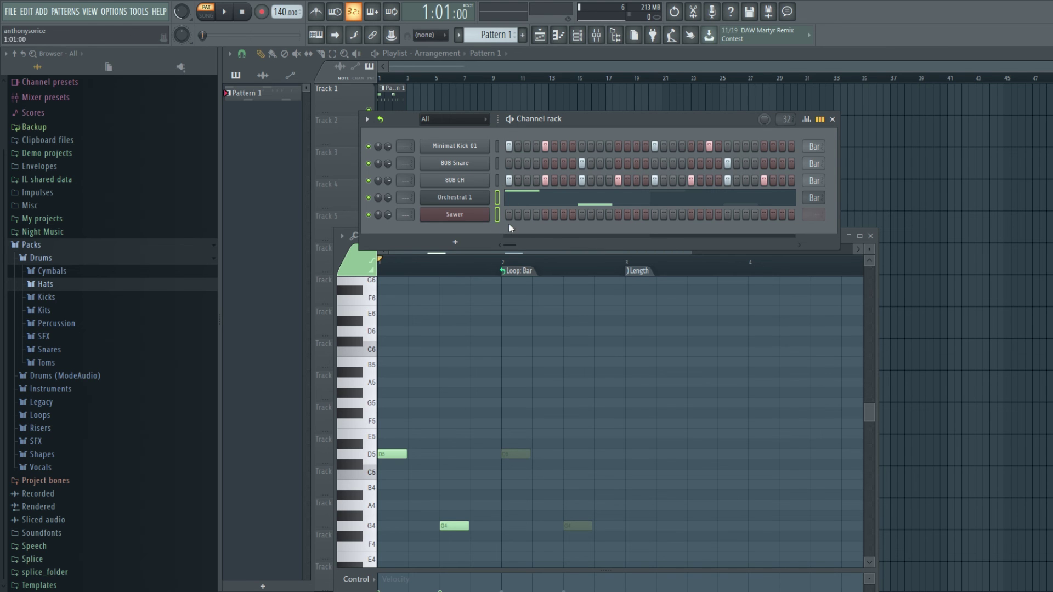
Step: Set the selected channel's swing mix to 50% via Channel options
left_click(367, 120)
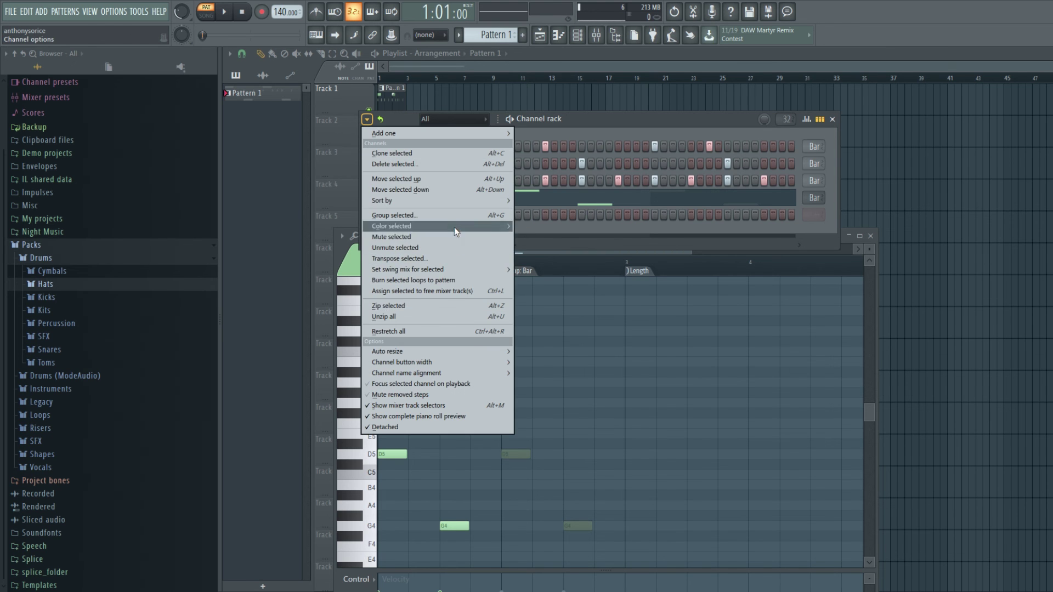
mouse_move(470, 270)
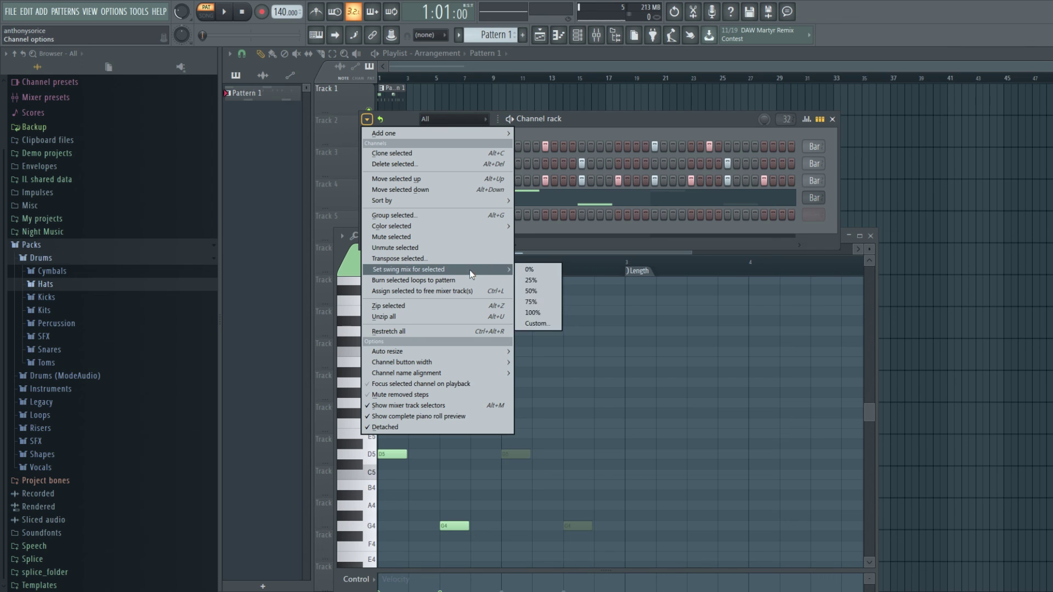
left_click(545, 291)
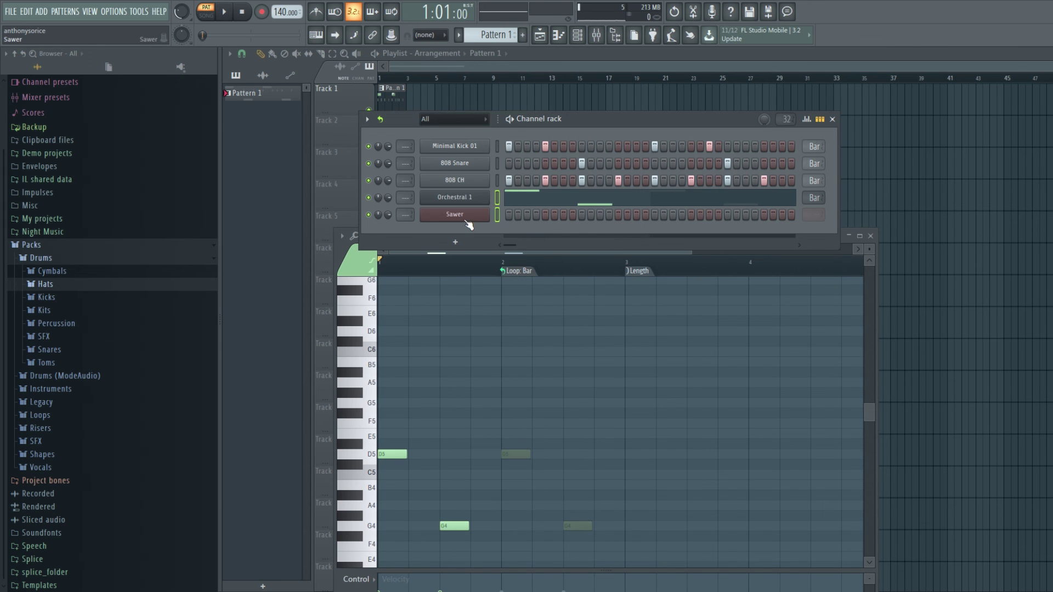
left_click(455, 214)
left_click(97, 134)
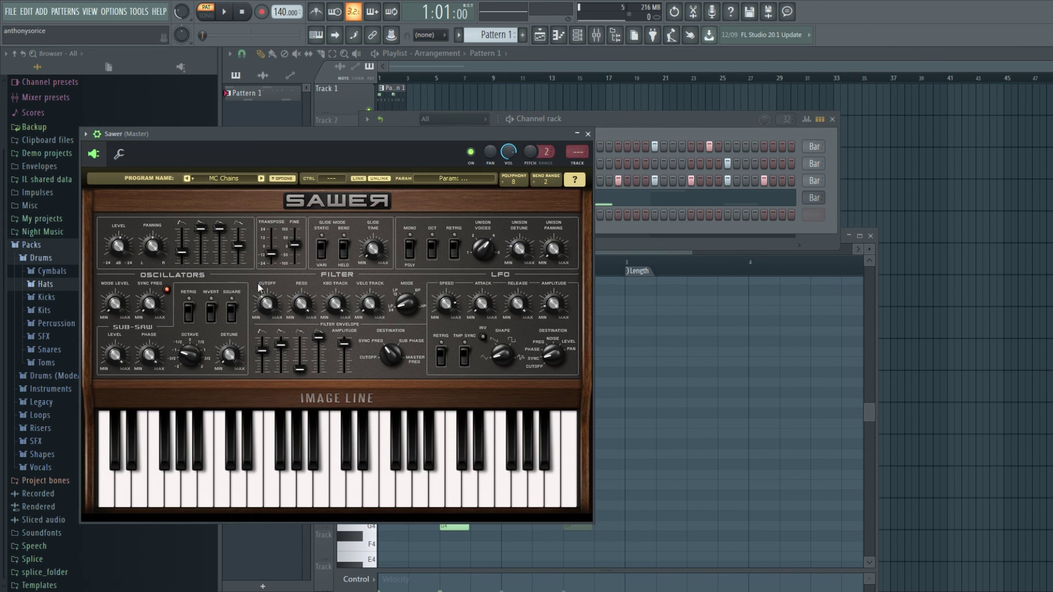
left_click(119, 154)
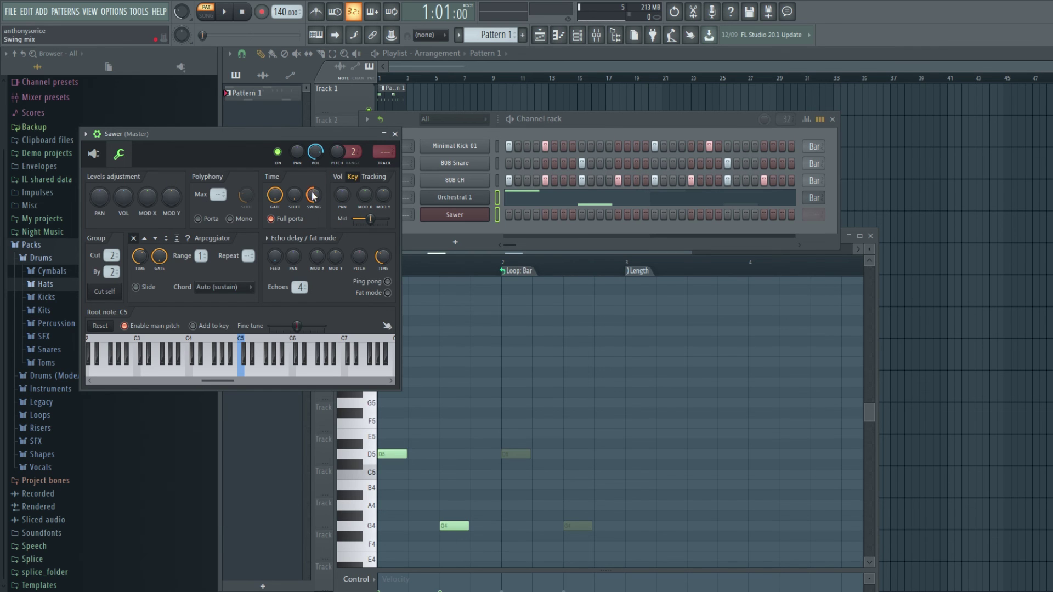
left_click_drag(268, 140, 612, 188)
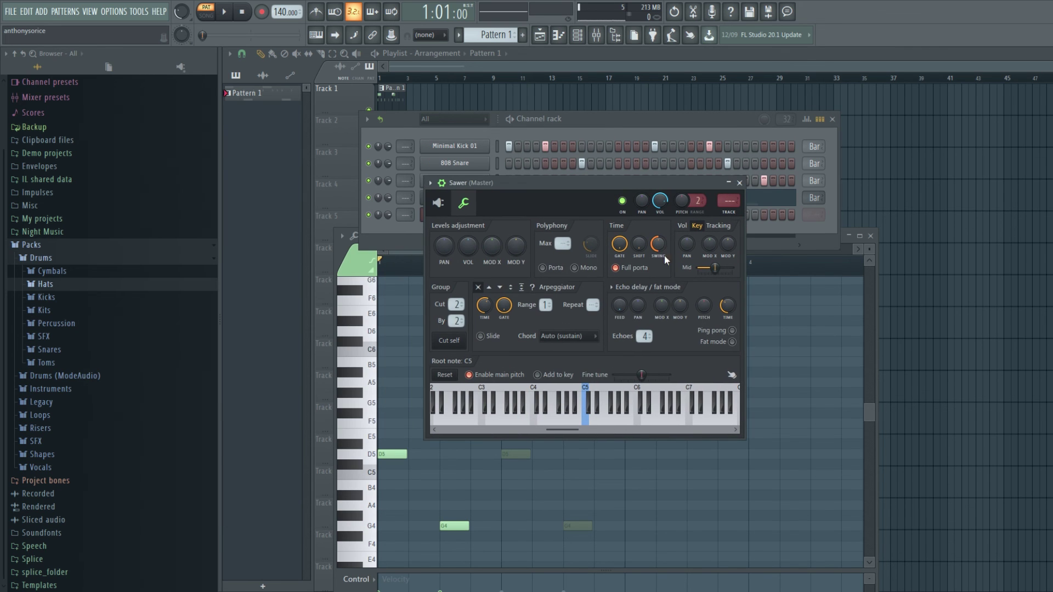
left_click(439, 203)
left_click_drag(459, 189, 467, 175)
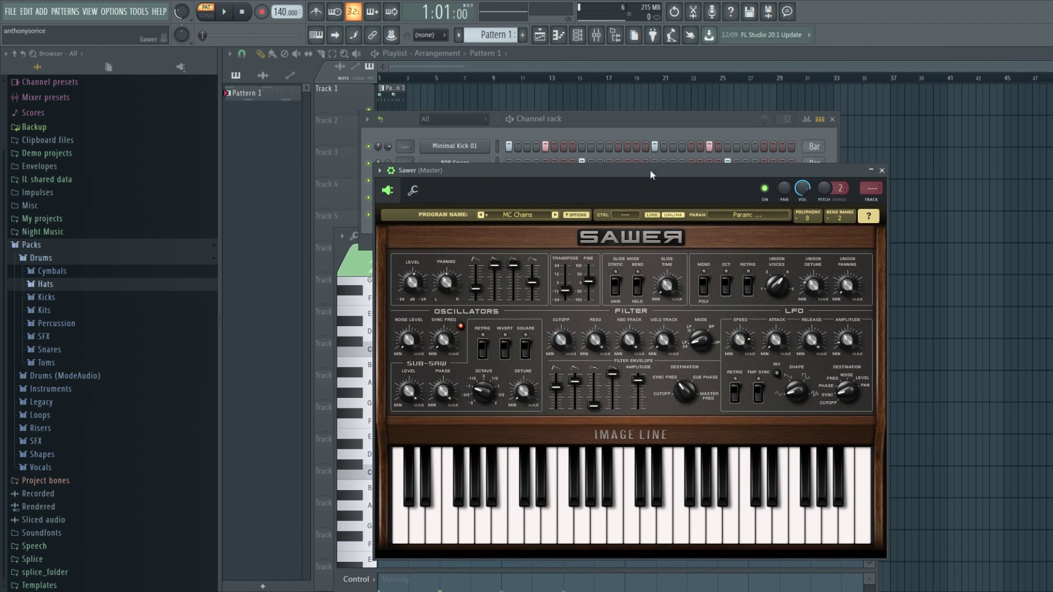
right_click(767, 192)
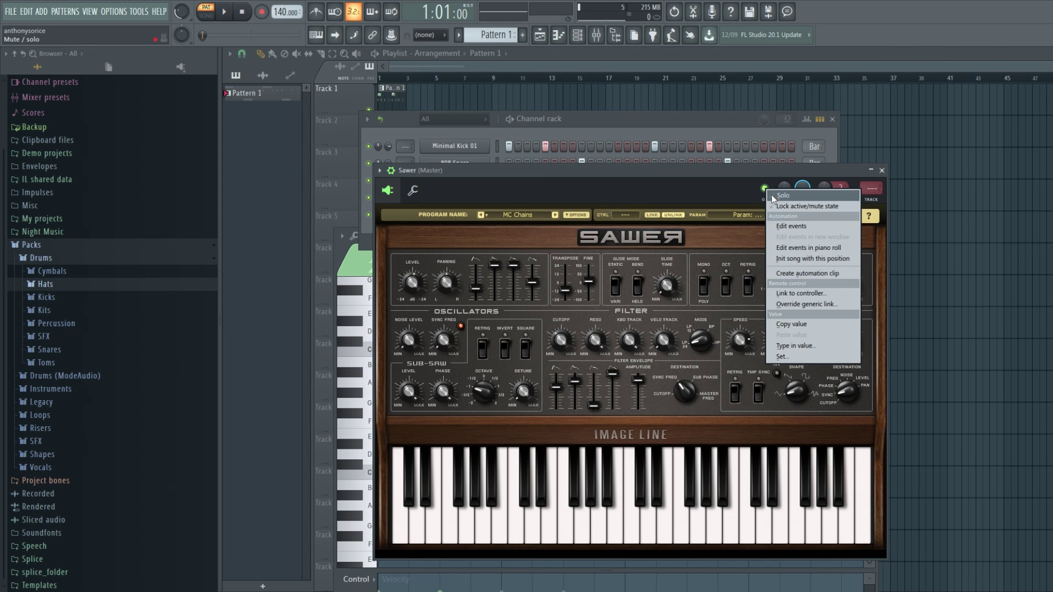
left_click(757, 189)
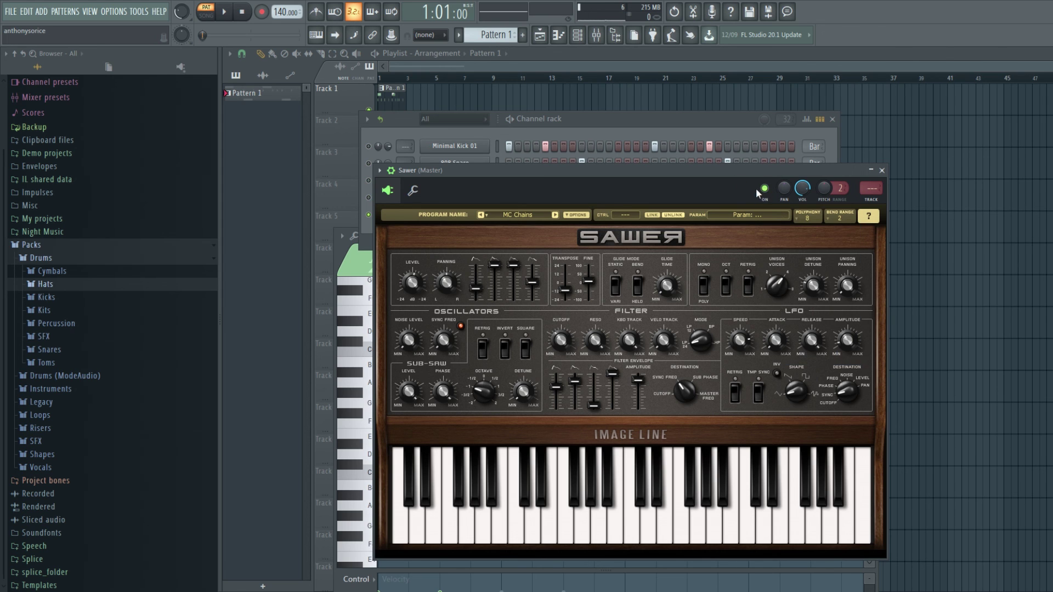
left_click(882, 171)
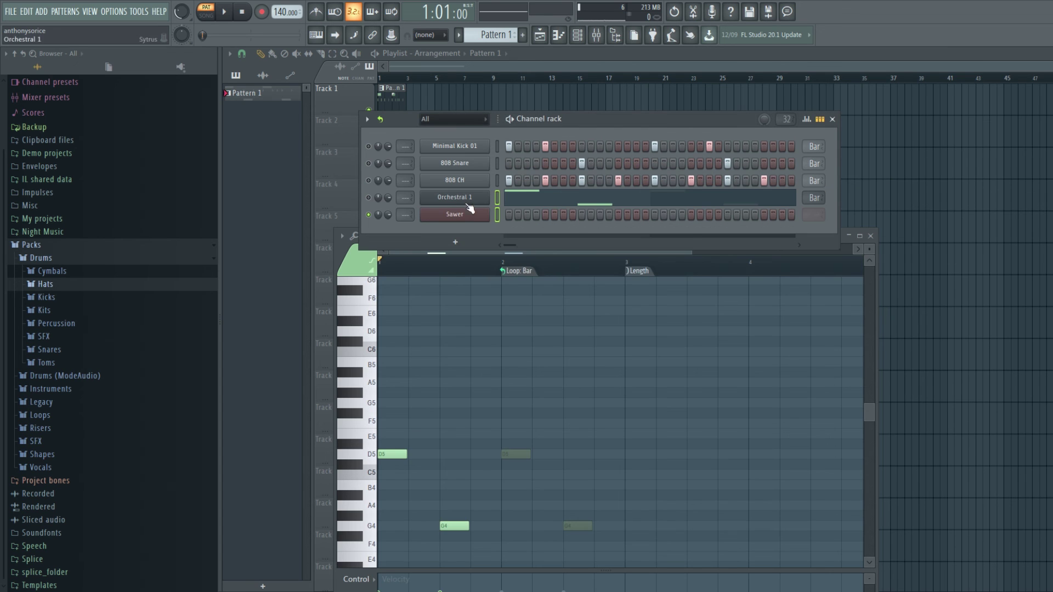
Step: Show the Sawer channel's notes in the piano roll from its channel menu
right_click(500, 217)
left_click(503, 216)
right_click(498, 214)
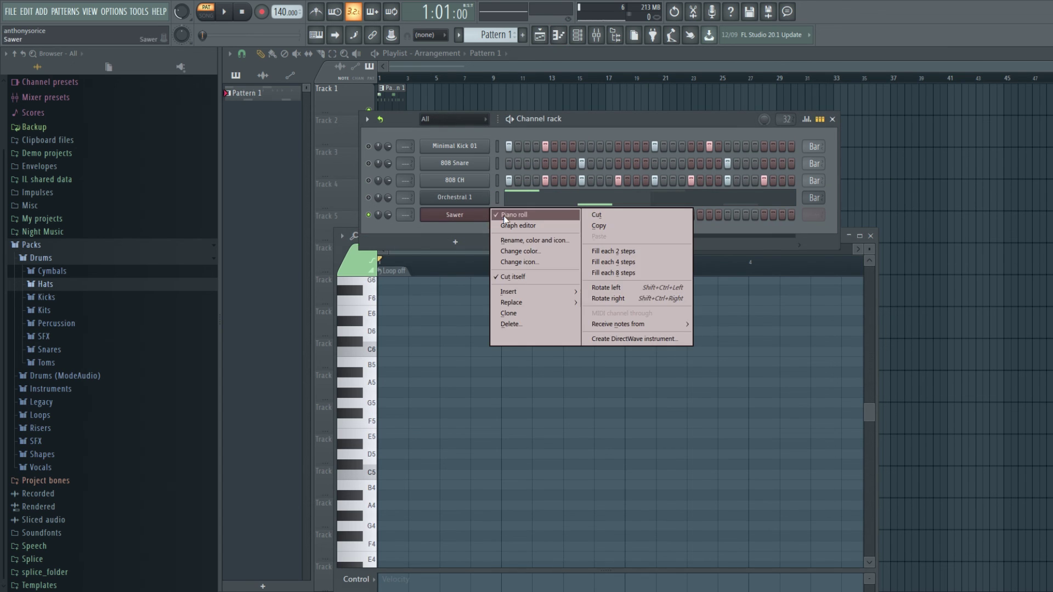
left_click(503, 216)
right_click(474, 216)
left_click(488, 215)
Step: Place four evenly spaced B5 notes for Sawer, starting at bar 1
left_click(454, 362)
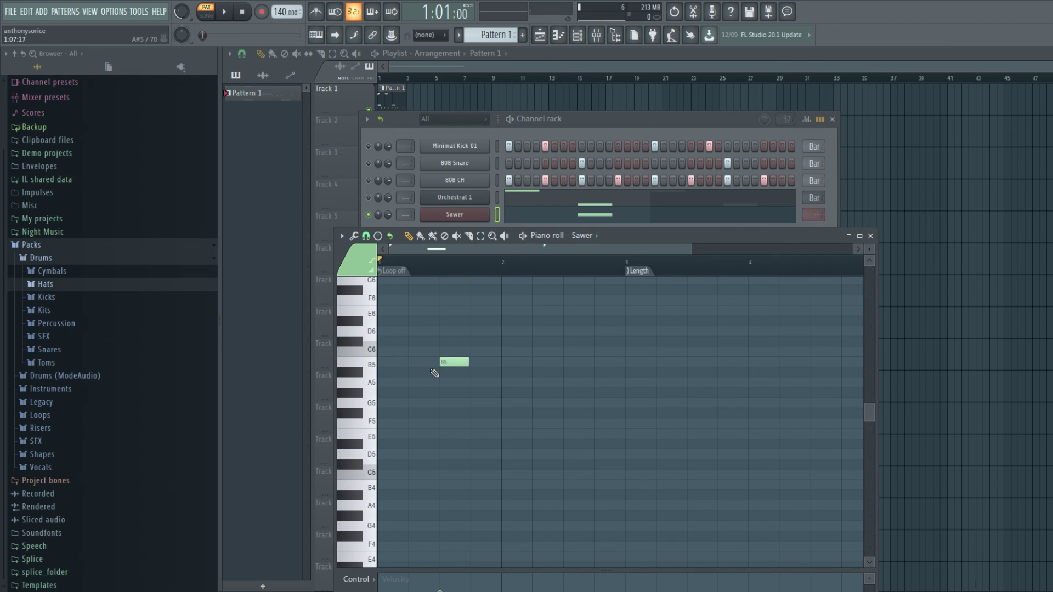
left_click_drag(455, 362, 393, 362)
left_click(455, 362)
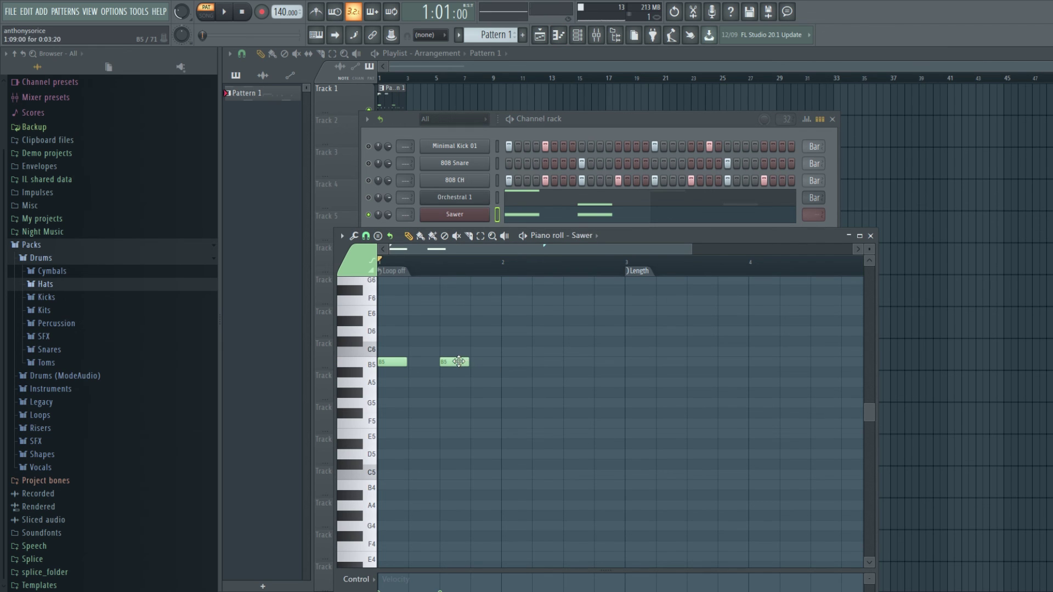
left_click(511, 363)
left_click(571, 363)
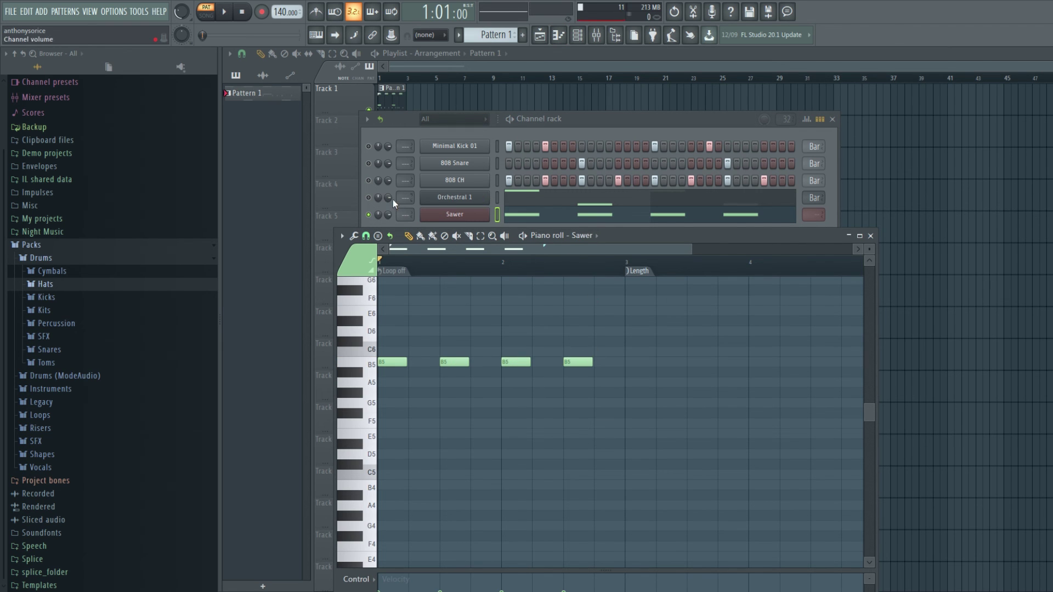
Step: Play the pattern with the Sawer window open, then stop and close the Sawer window
key("space")
left_click(483, 215)
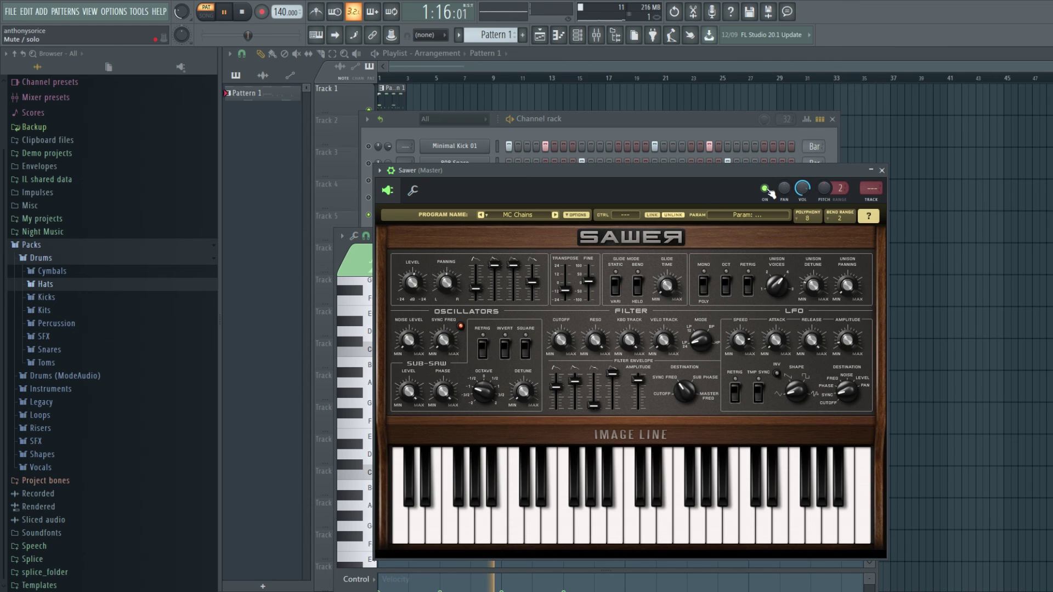
right_click(802, 189)
key("Escape")
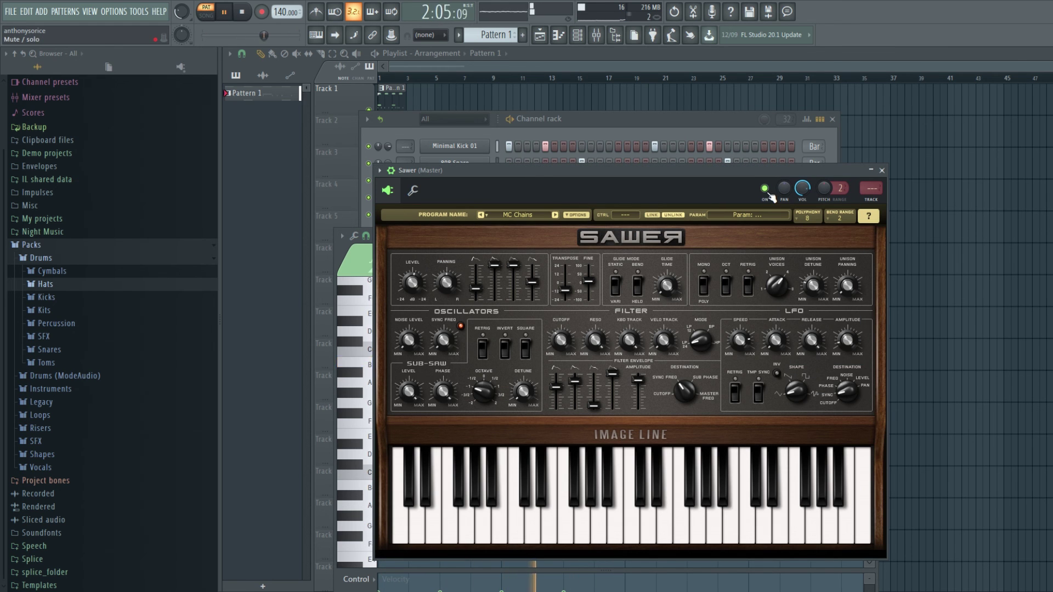
key("space")
mouse_move(672, 181)
left_mouse_down()
mouse_move(485, 137)
mouse_move(658, 167)
left_mouse_up()
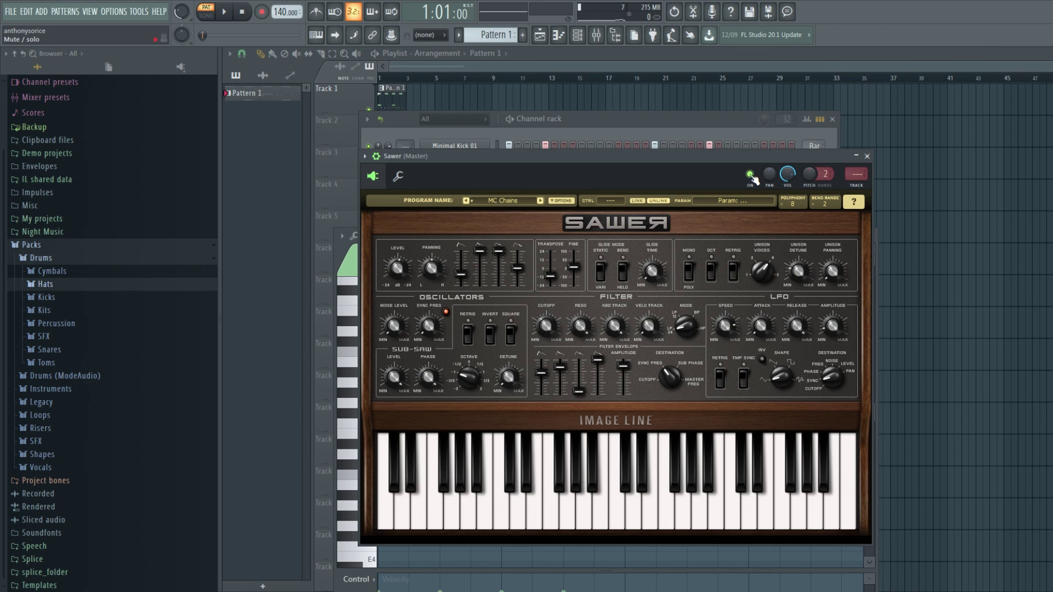
left_click(866, 156)
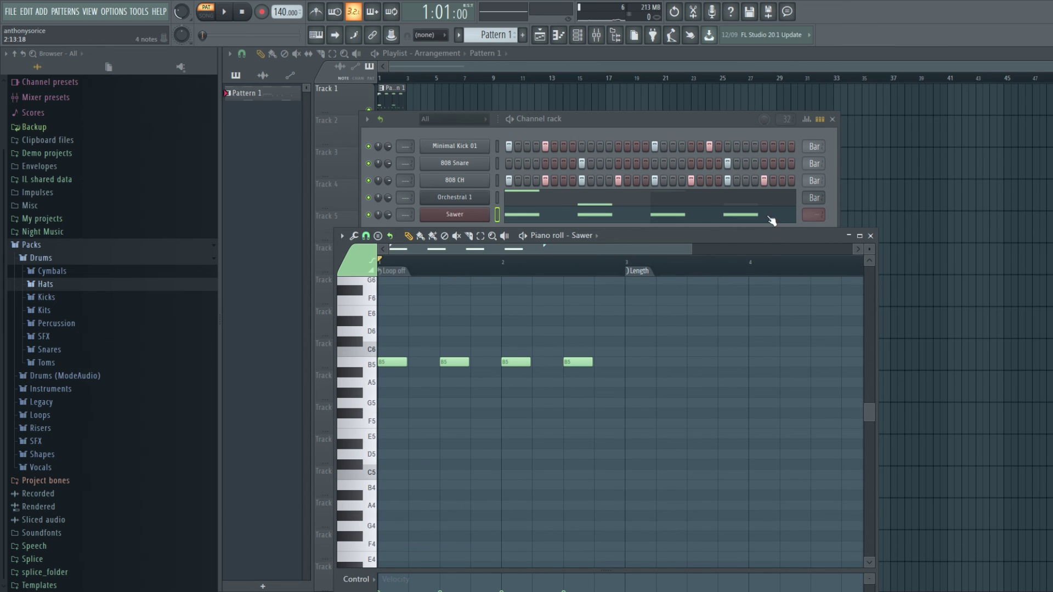
Step: Move the Channel rack lower and left so it overlaps the piano roll
mouse_move(722, 124)
left_mouse_down()
mouse_move(742, 100)
mouse_move(903, 117)
mouse_move(739, 124)
left_mouse_up()
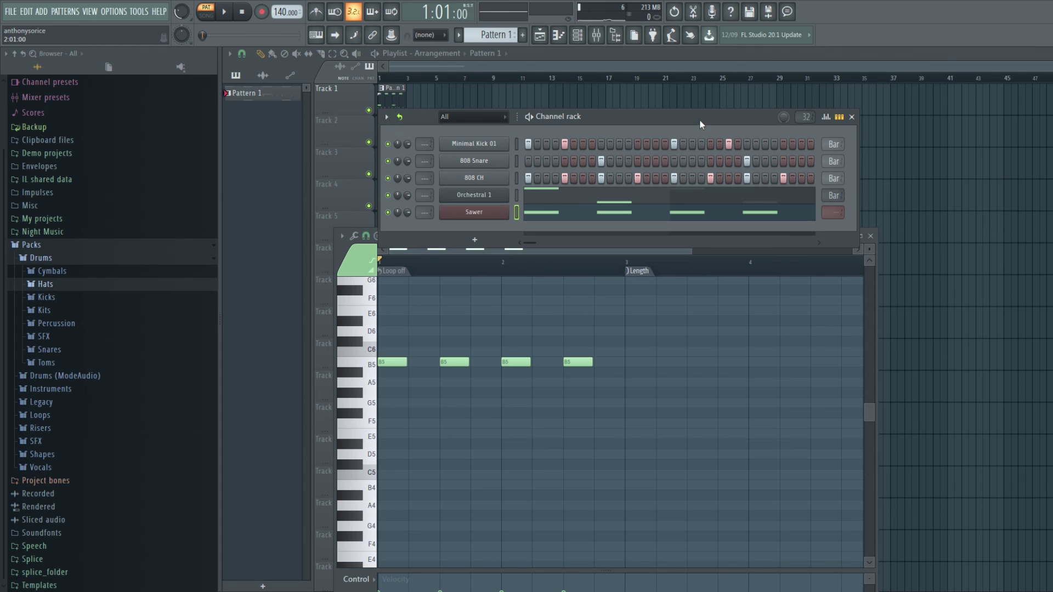
left_click_drag(691, 121, 594, 182)
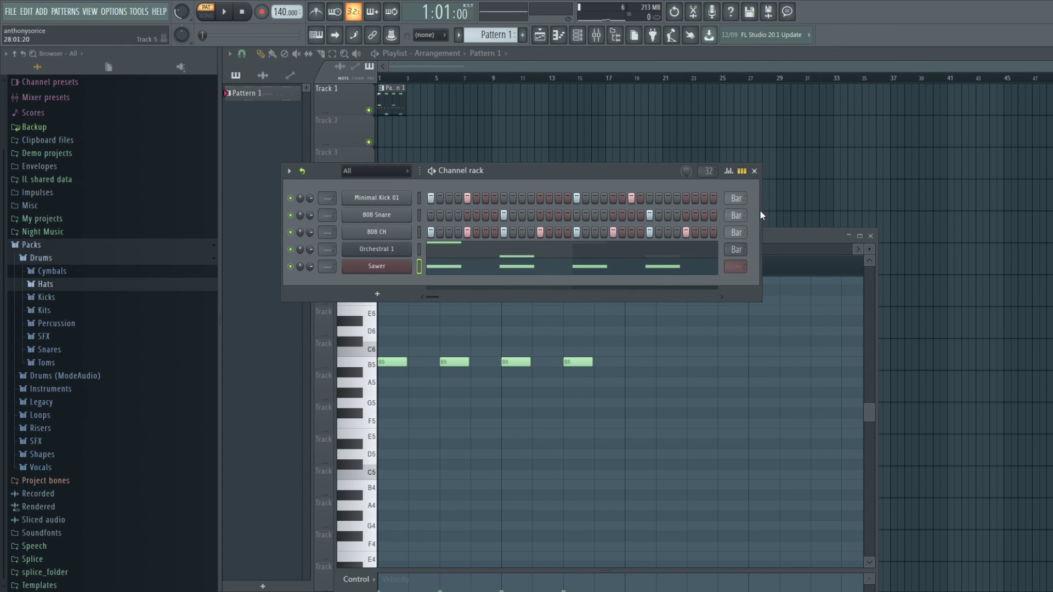